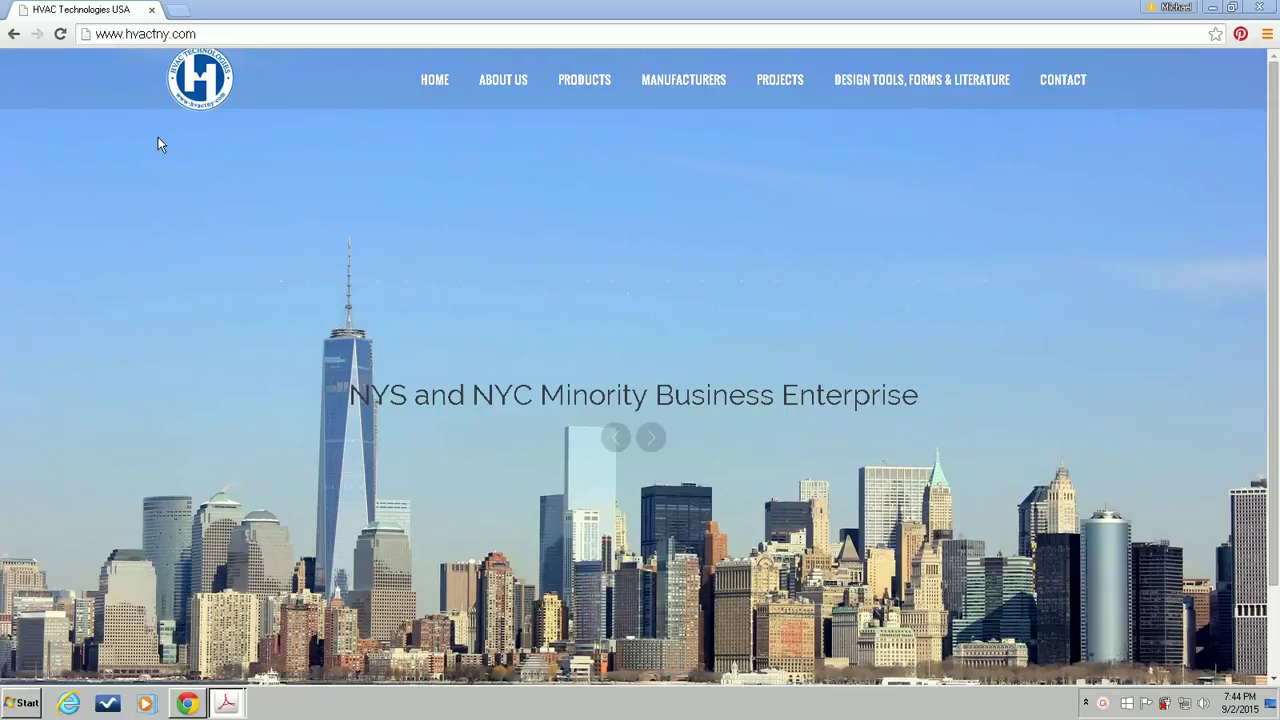
Open the Sigma Corporation site from the manufacturers page and go to its representative login
{"action": "left_click", "coordinate": [696, 102]}
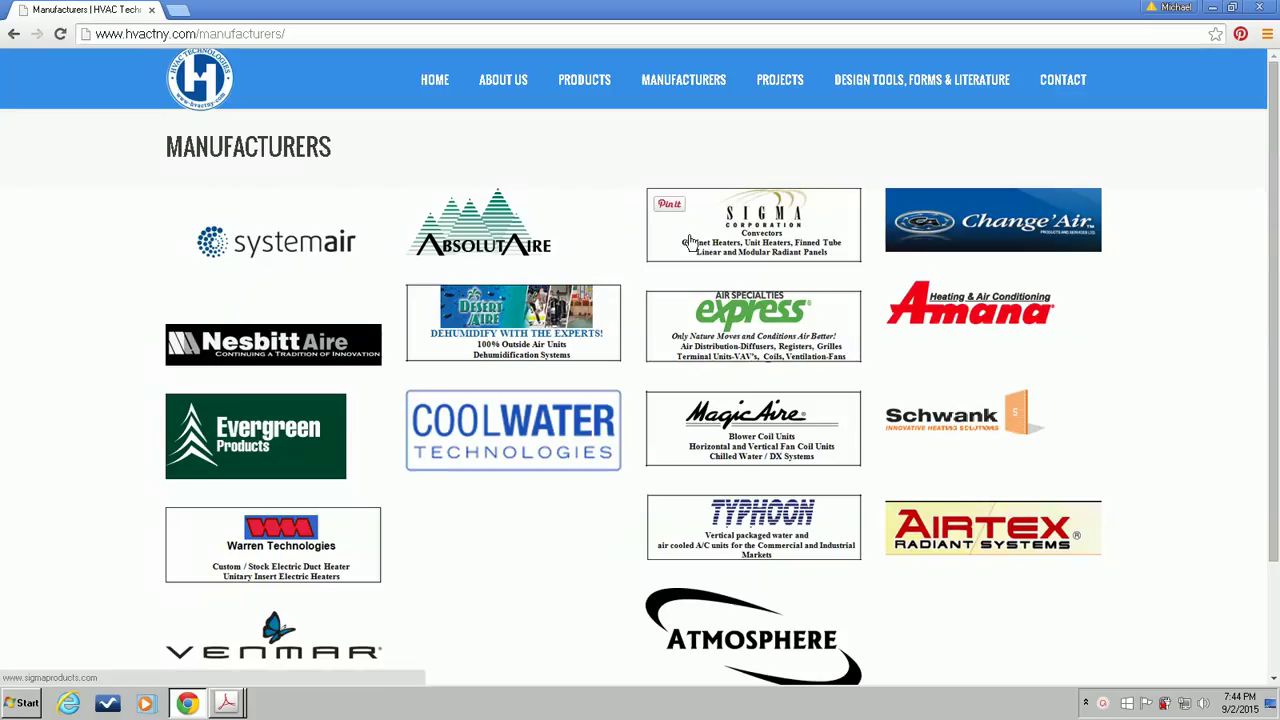
{"action": "left_click", "coordinate": [768, 232]}
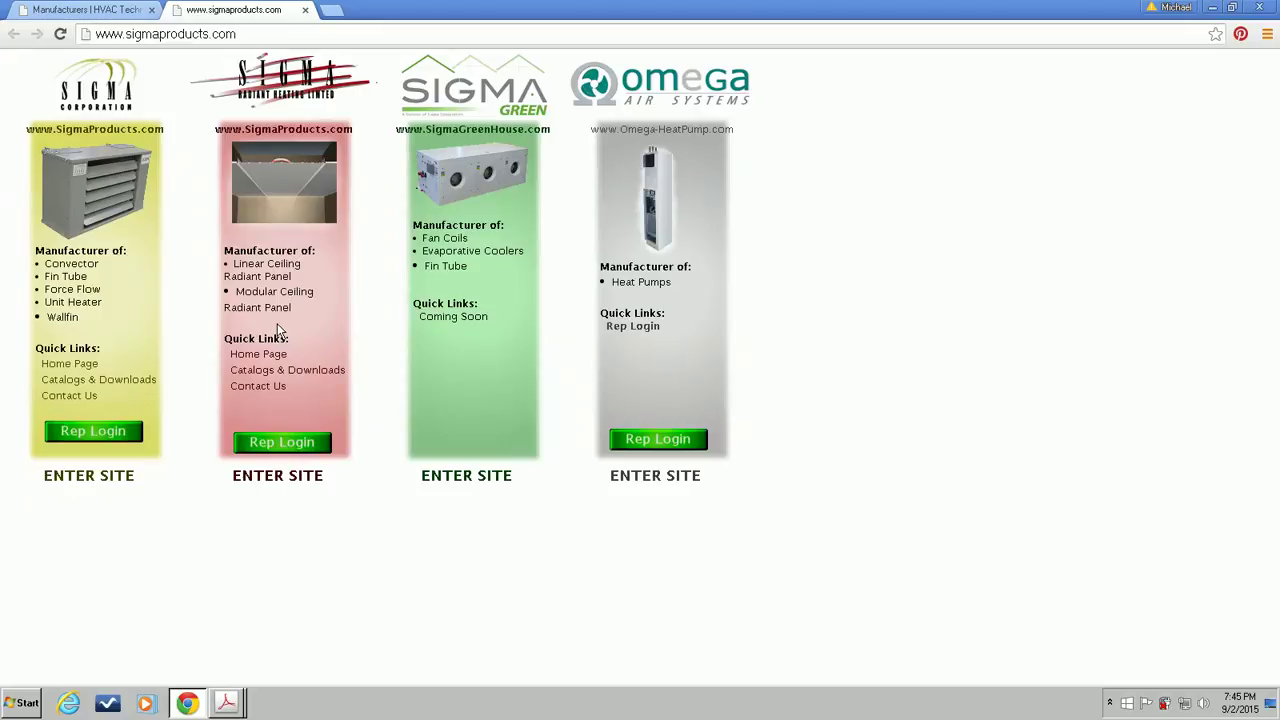
{"action": "left_click", "coordinate": [105, 437]}
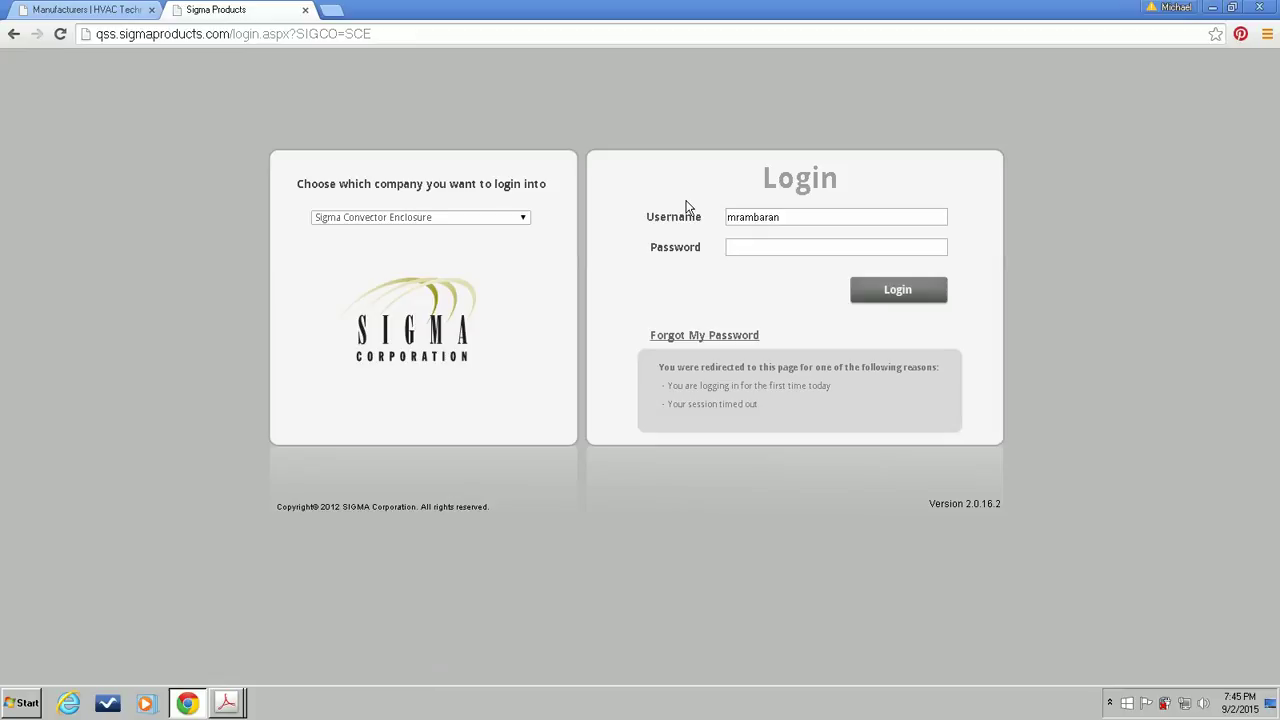
Log in to Sigma Convector Enclosure with the account password and decline to save the password
{"action": "type", "text": "•••••••"}
{"action": "left_click", "coordinate": [903, 290]}
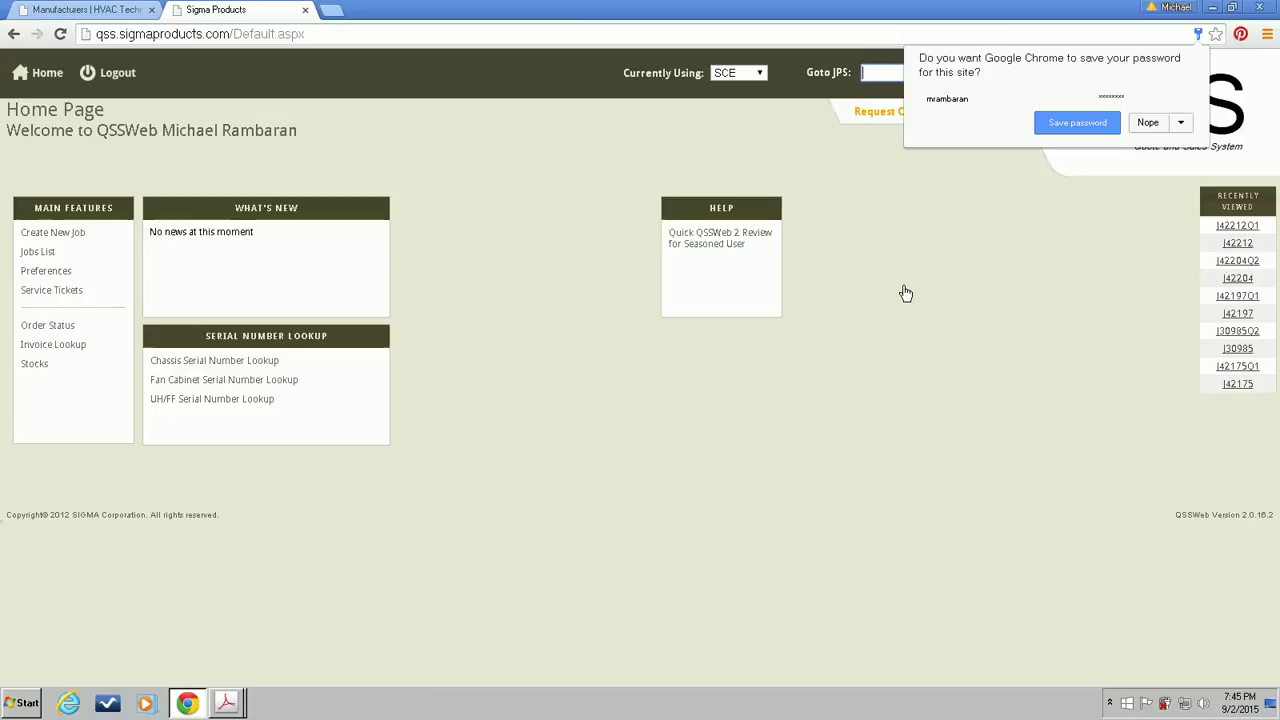
{"action": "left_click", "coordinate": [1147, 122]}
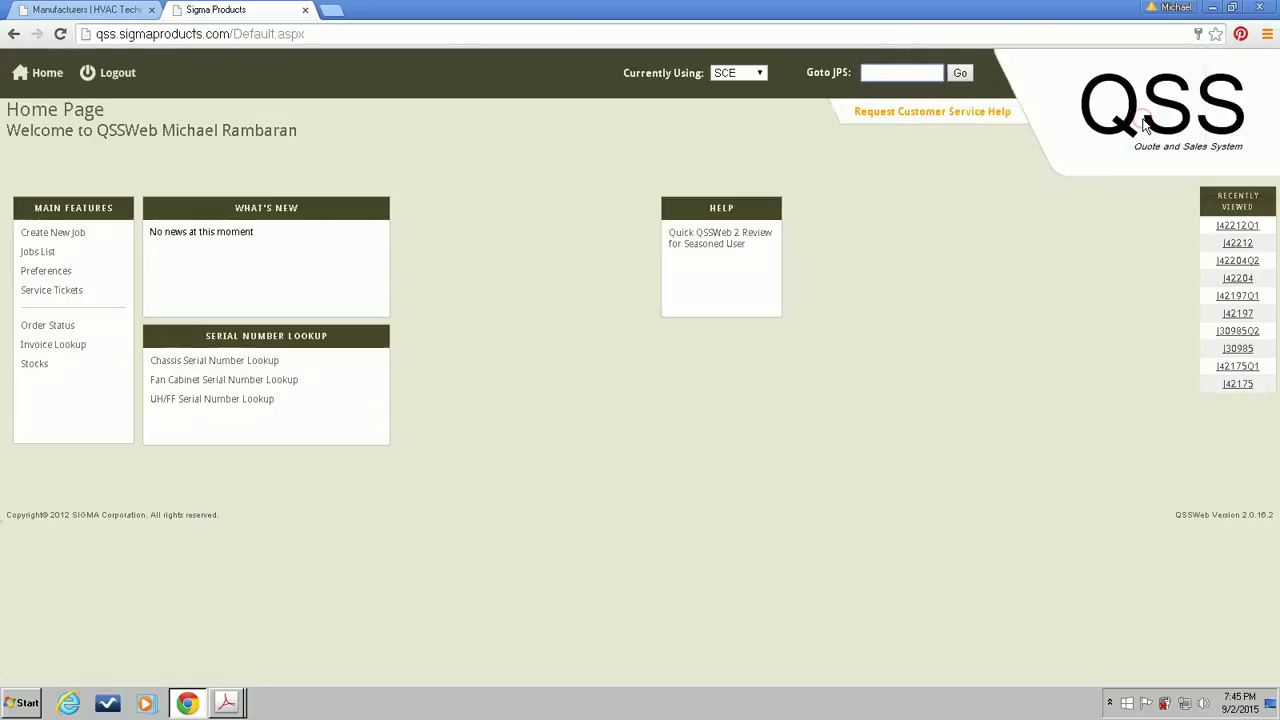
Create a new job named "Pricing a Unit Heater" with the default company, contact and shipping method
{"action": "left_click", "coordinate": [37, 234]}
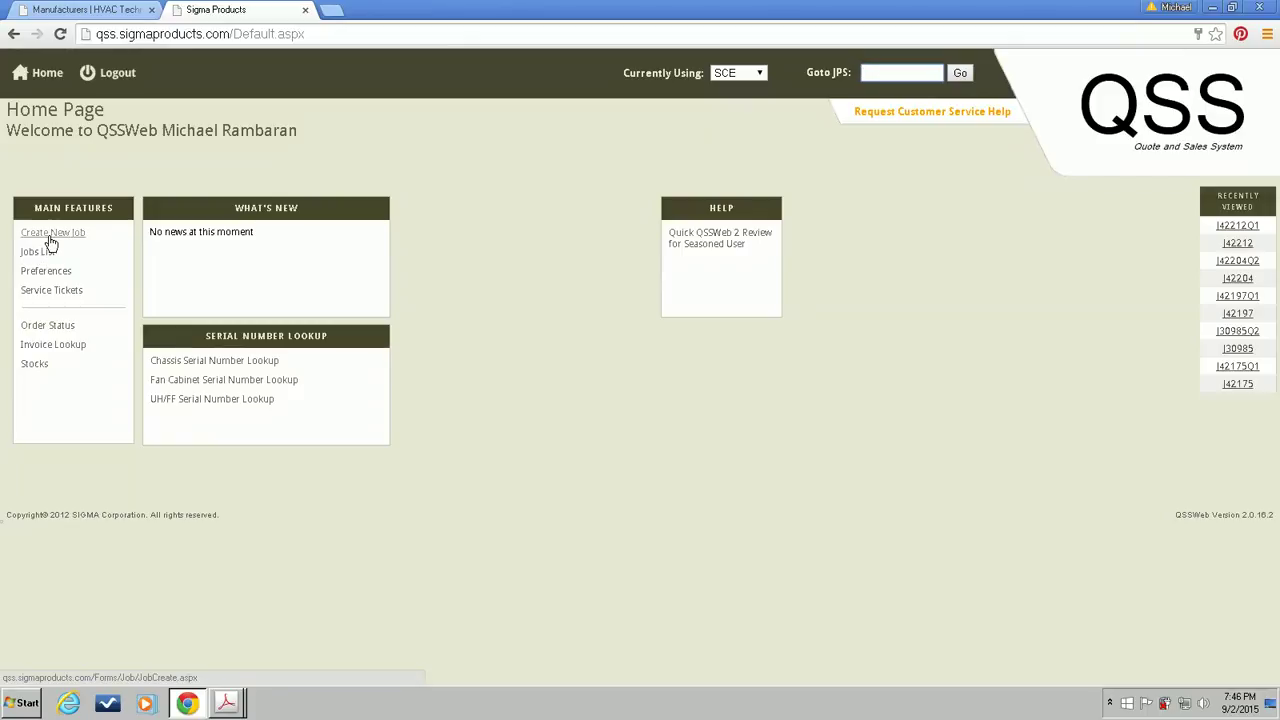
{"action": "left_click", "coordinate": [50, 240]}
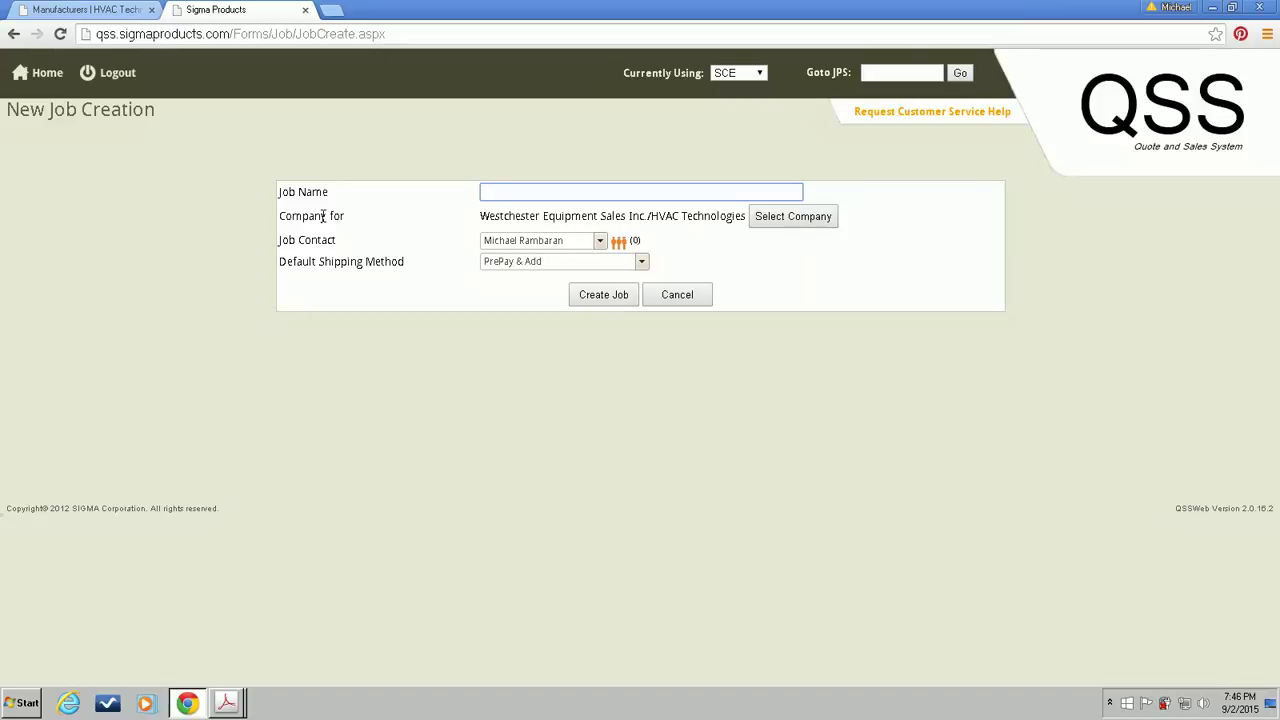
{"action": "type", "text": "Pricing a Unit Heater"}
{"action": "left_click", "coordinate": [626, 295]}
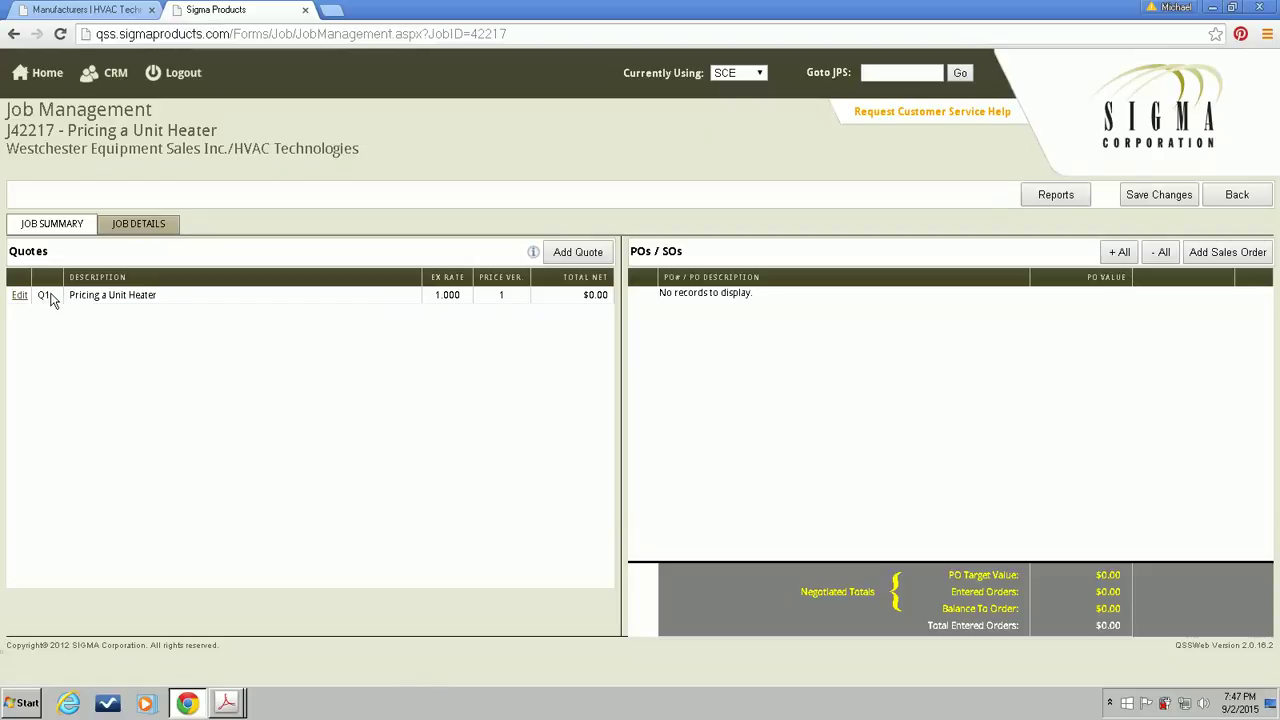
Open the job's quote Q1 for editing, review its details and submittal settings, and return to its items
{"action": "left_click", "coordinate": [17, 298]}
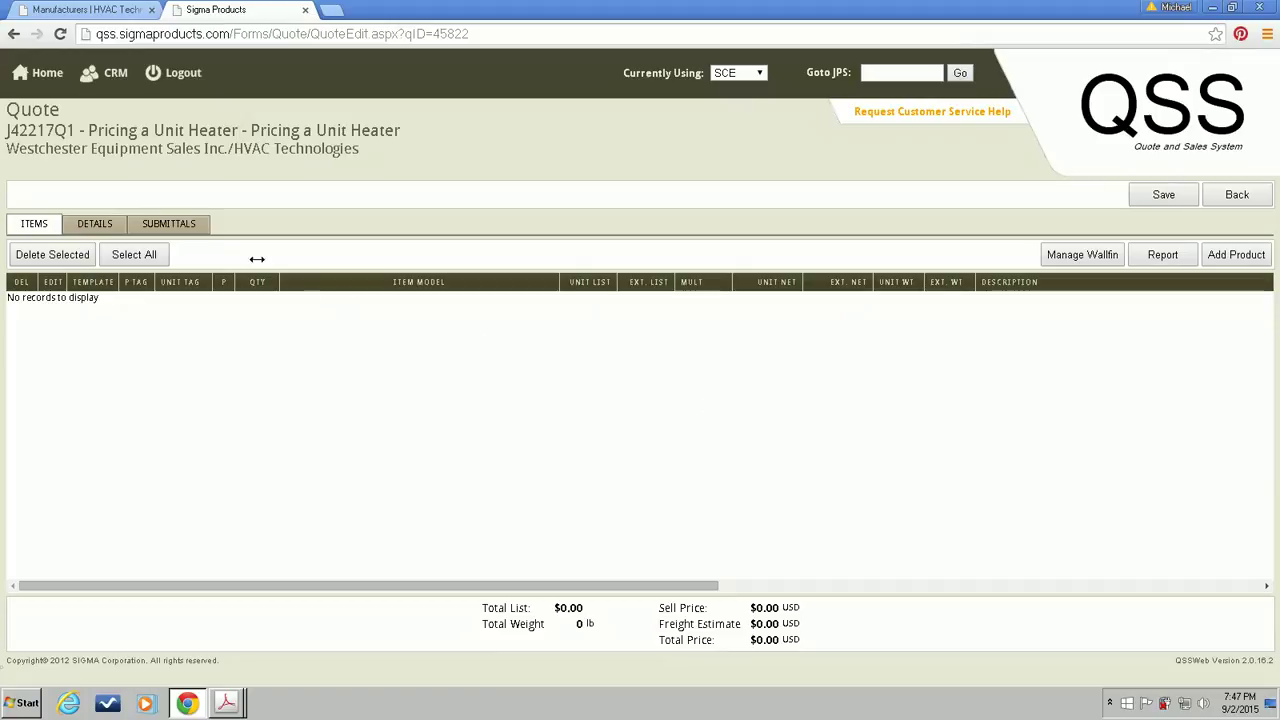
{"action": "left_click", "coordinate": [91, 232]}
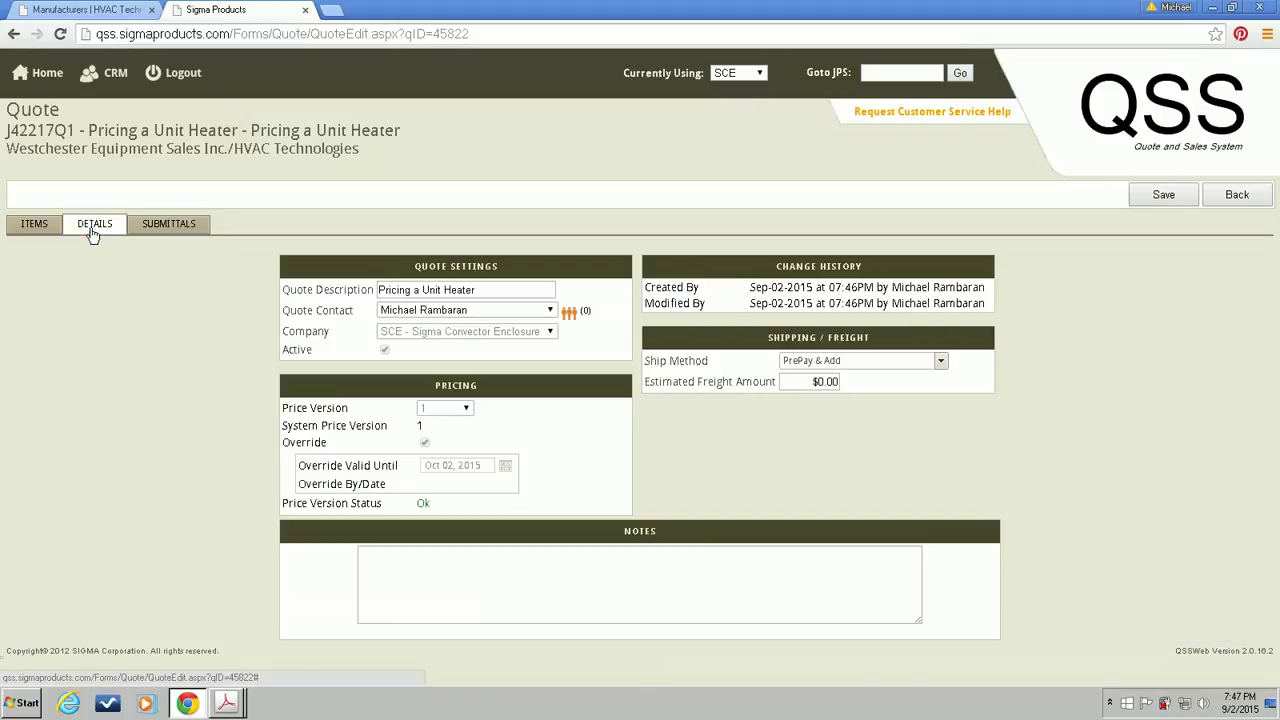
{"action": "left_click", "coordinate": [187, 231]}
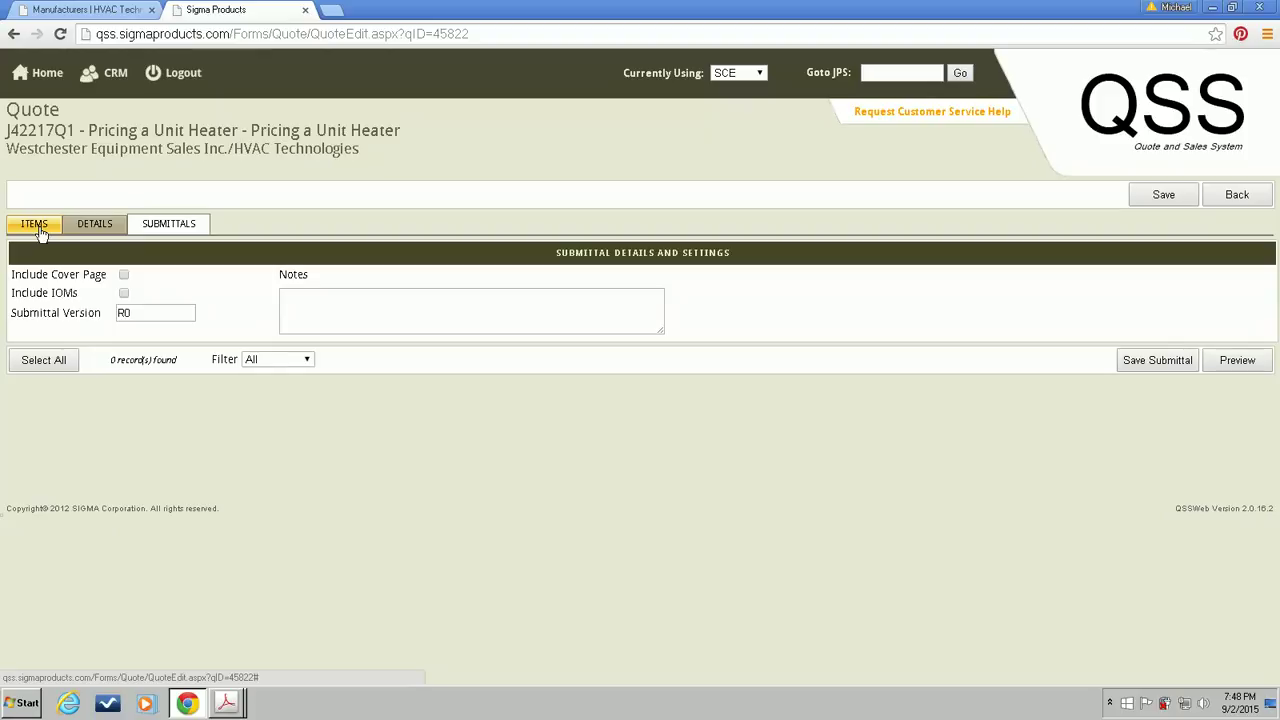
{"action": "left_click", "coordinate": [38, 228]}
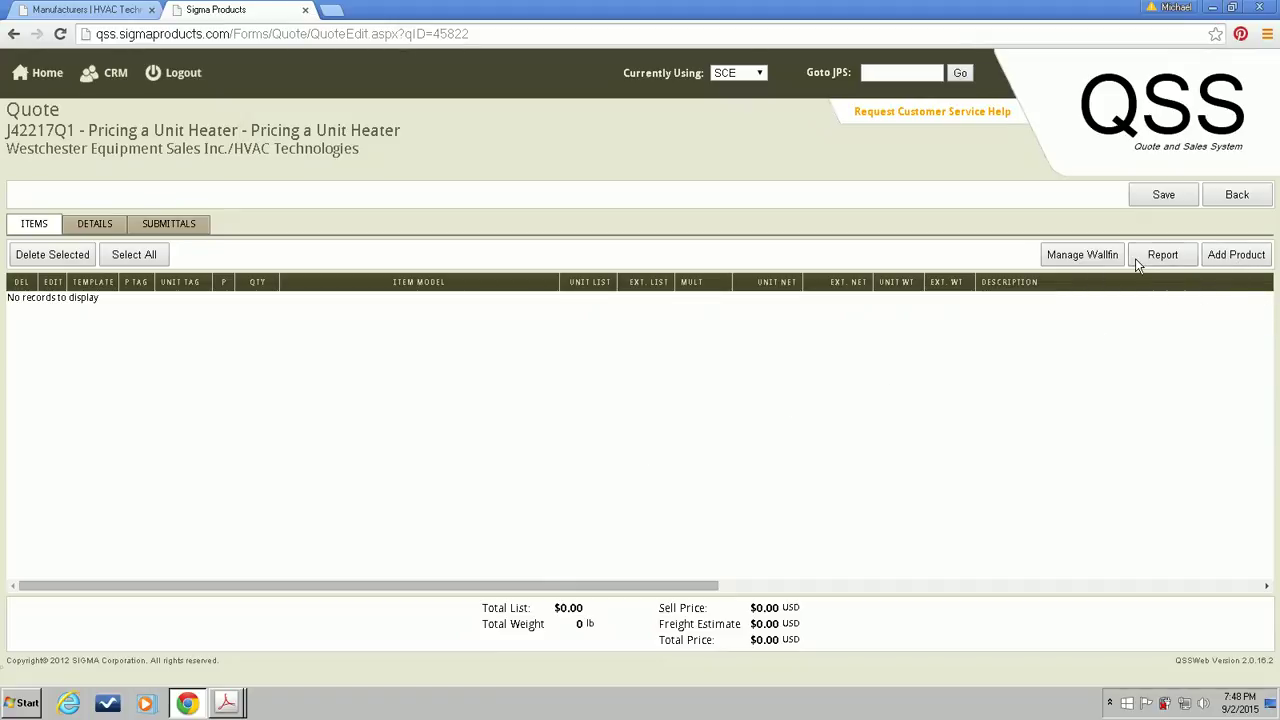
Start a new Unit Heater (SUH) product in the quote
{"action": "left_click", "coordinate": [1236, 255]}
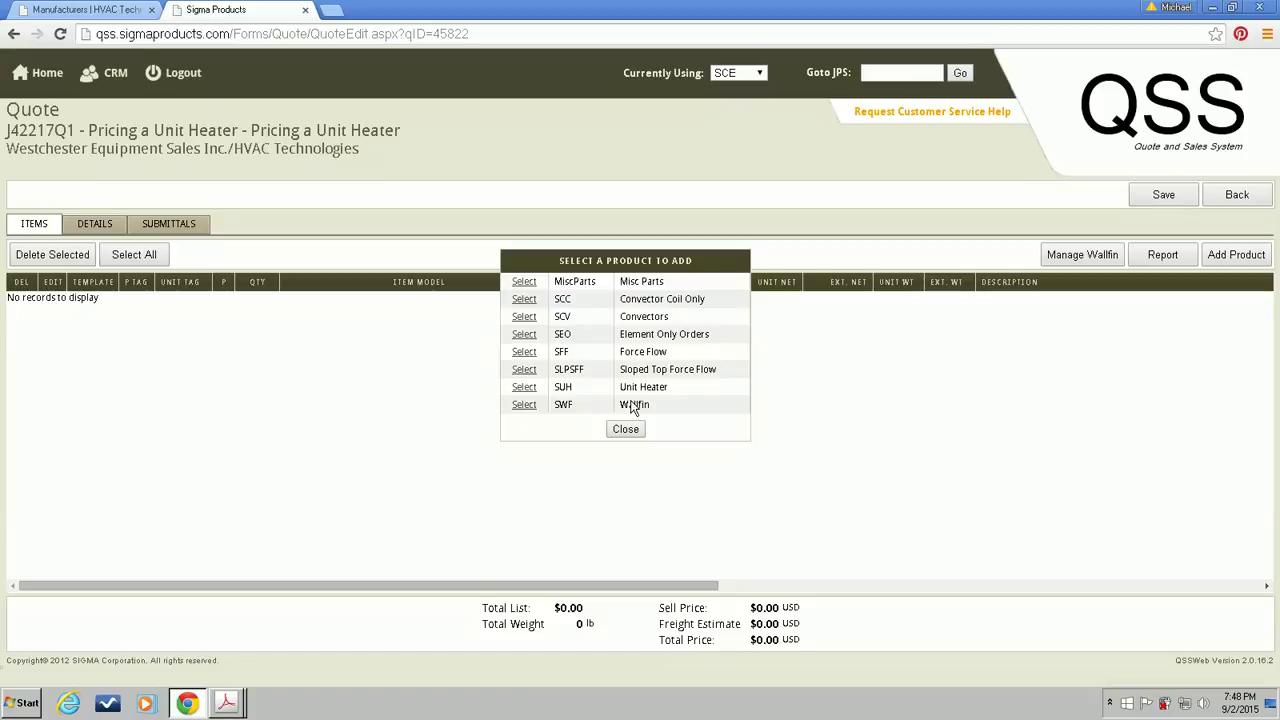
{"action": "left_click", "coordinate": [526, 390]}
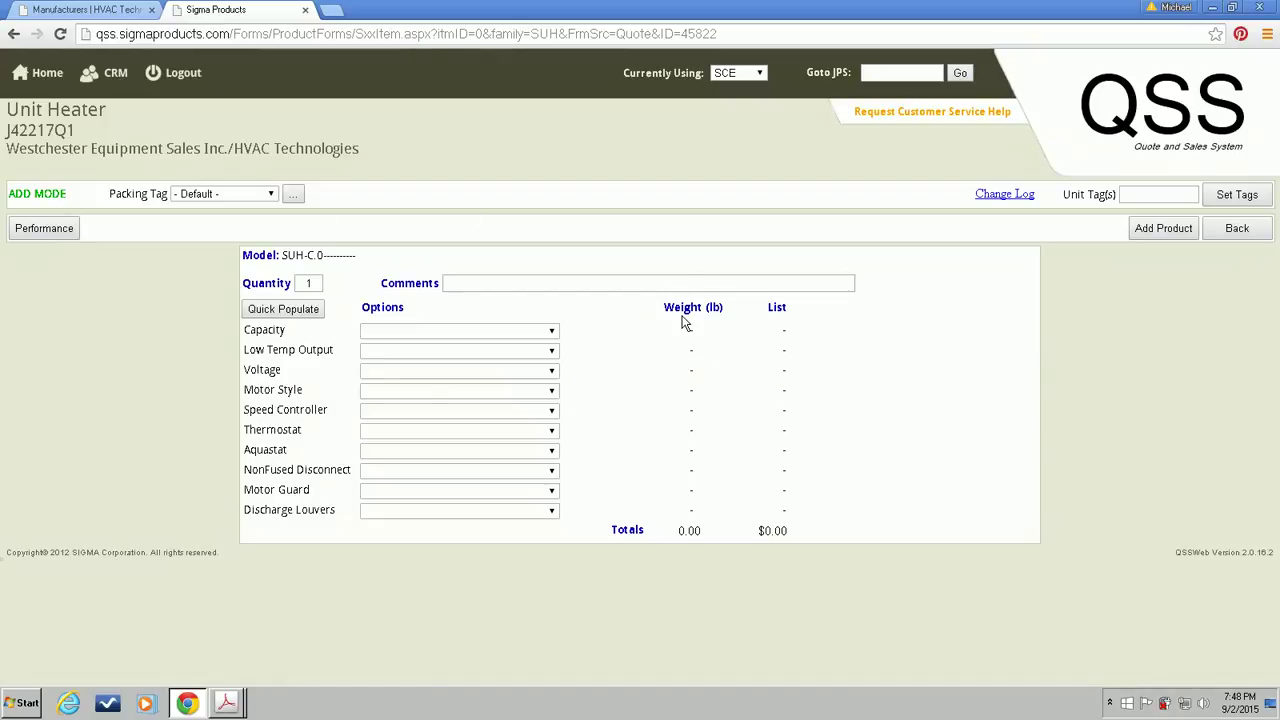
Reduce the browser window, switch to (53)41135-H-M-600.pdf in Adobe Acrobat as a smaller window, and show the hot water unit heater schedule
{"action": "left_click", "coordinate": [1236, 8]}
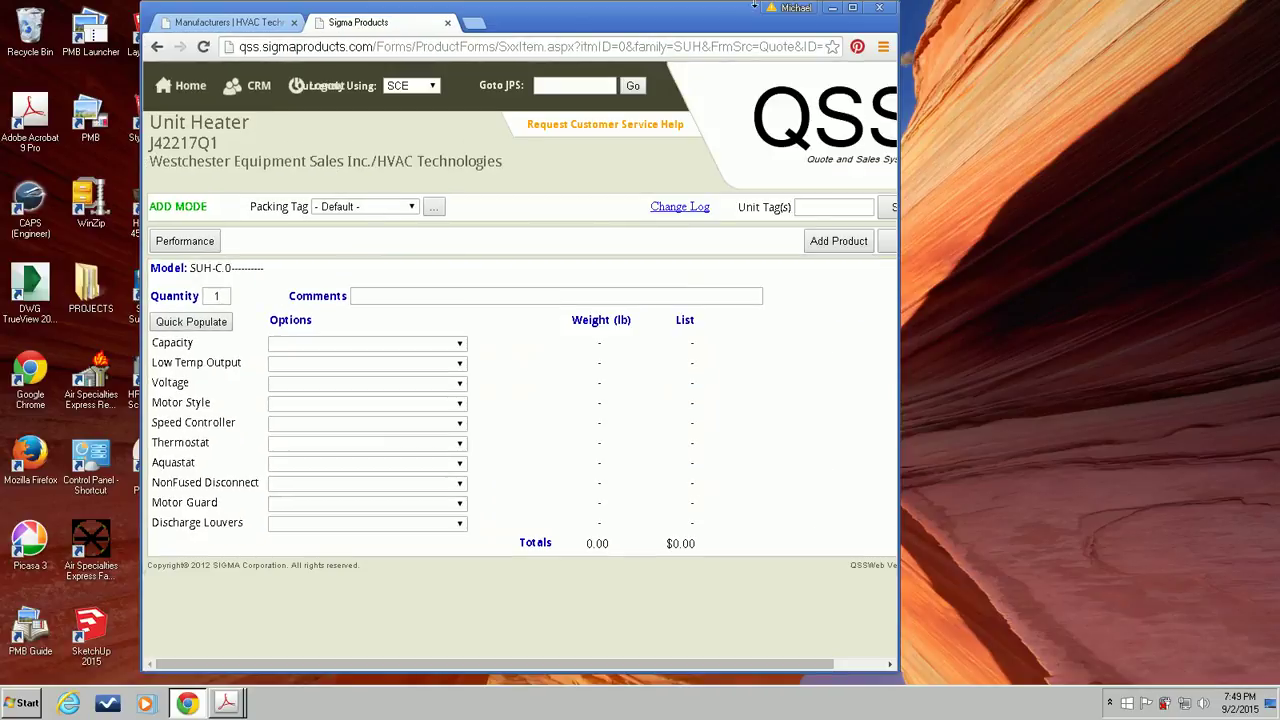
{"action": "left_click_drag", "start_coordinate": [678, 18], "coordinate": [959, 42]}
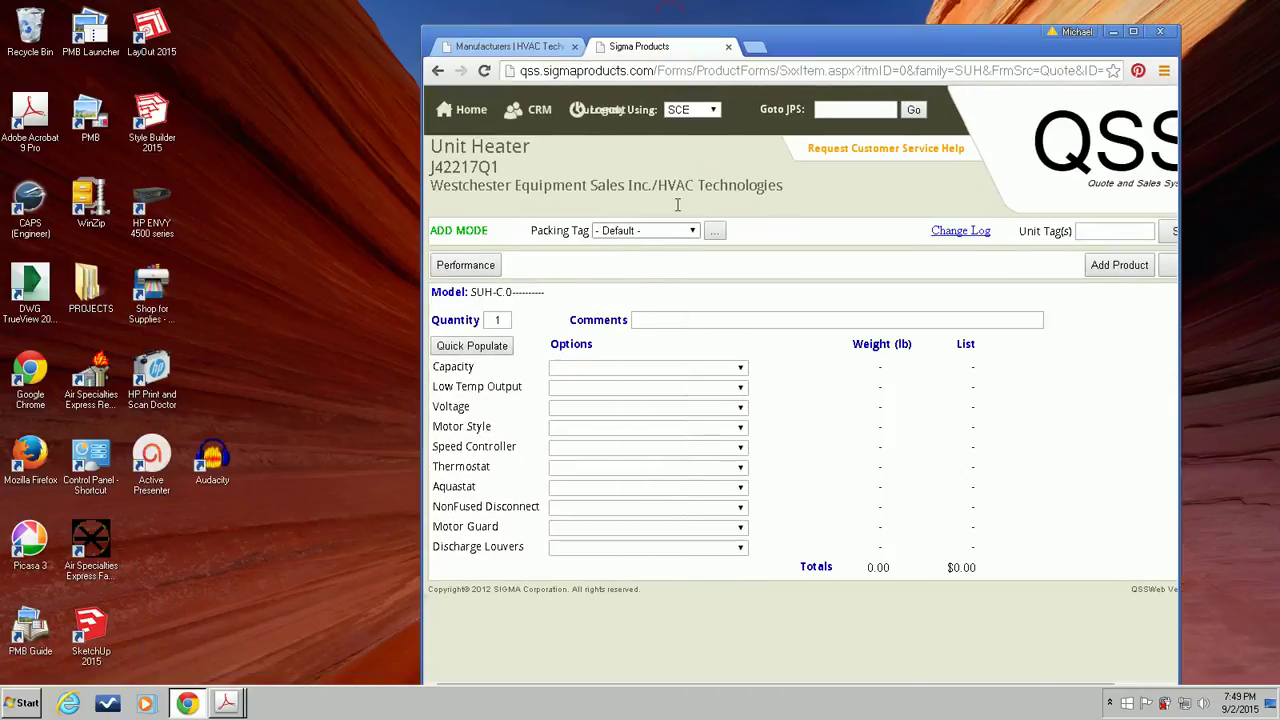
{"action": "left_click", "coordinate": [226, 700]}
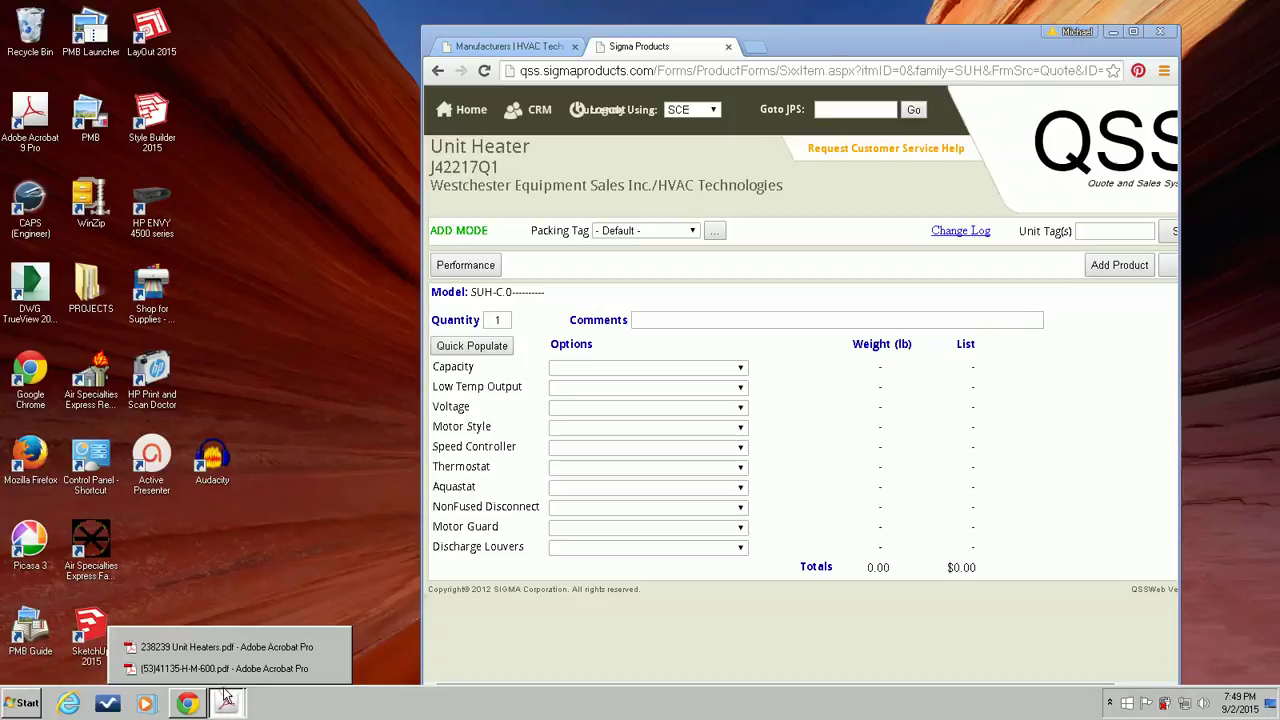
{"action": "left_click", "coordinate": [226, 669]}
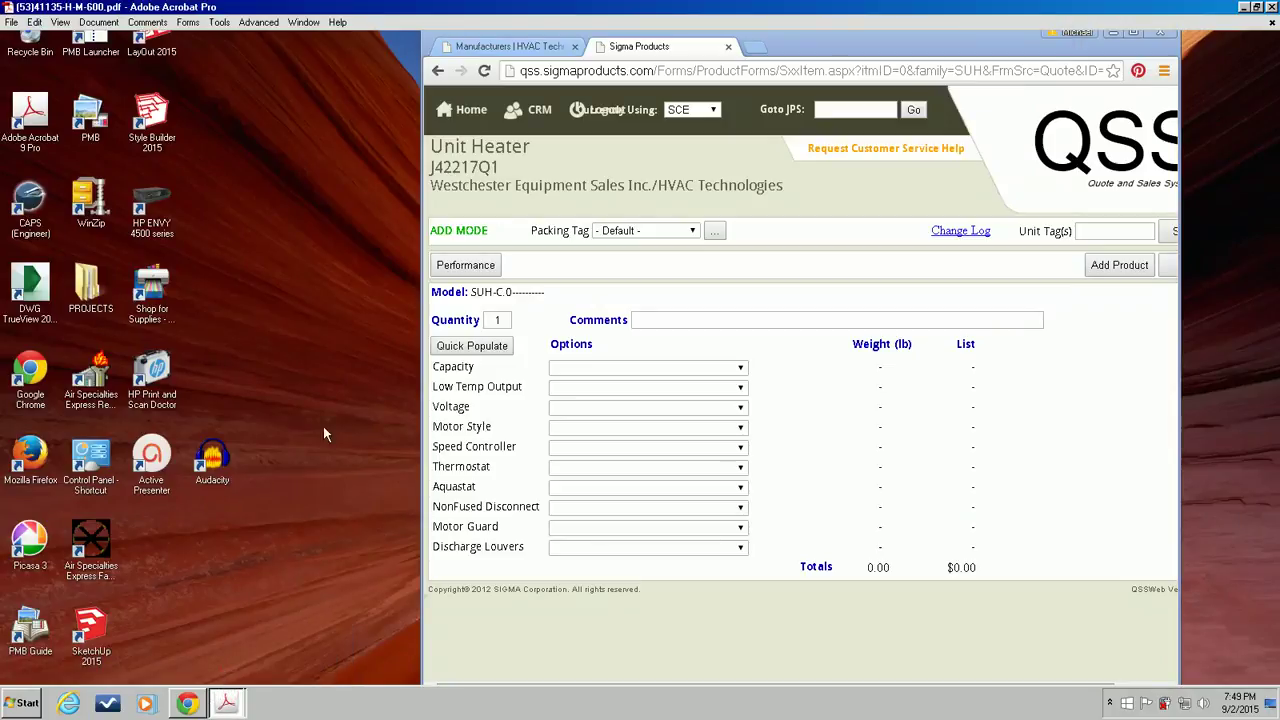
{"action": "left_click", "coordinate": [1257, 7]}
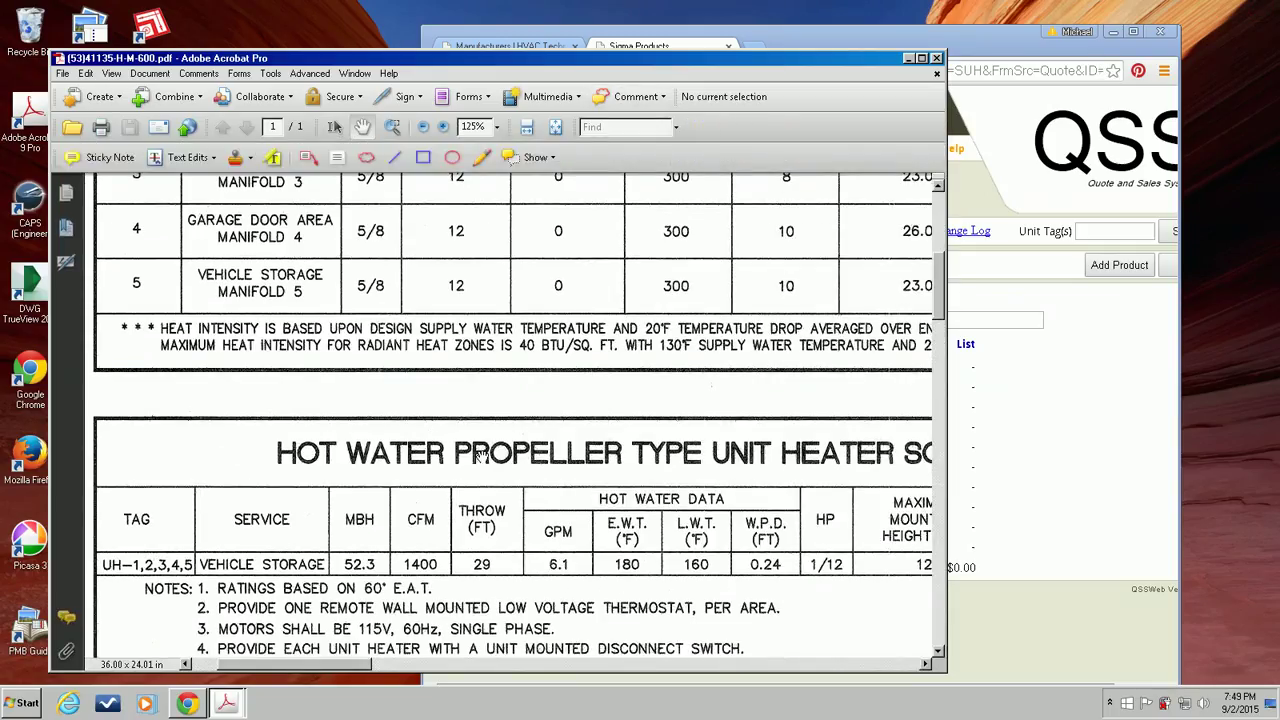
{"action": "mouse_move", "coordinate": [529, 475]}
{"action": "left_mouse_down"}
{"action": "mouse_move", "coordinate": [501, 423]}
{"action": "mouse_move", "coordinate": [529, 396]}
{"action": "left_mouse_up"}
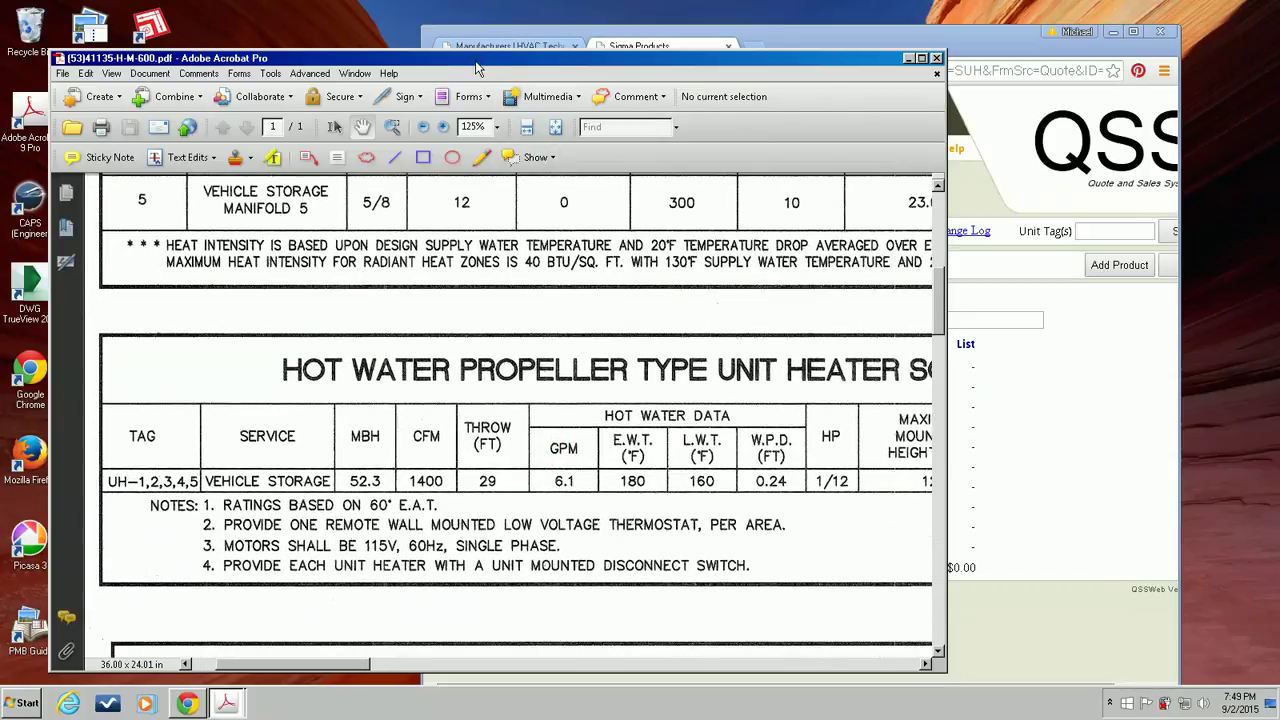
Arrange the PDF and browser windows so the heater schedule's tags stay visible beside the full product form
{"action": "left_click_drag", "start_coordinate": [480, 58], "coordinate": [432, 37]}
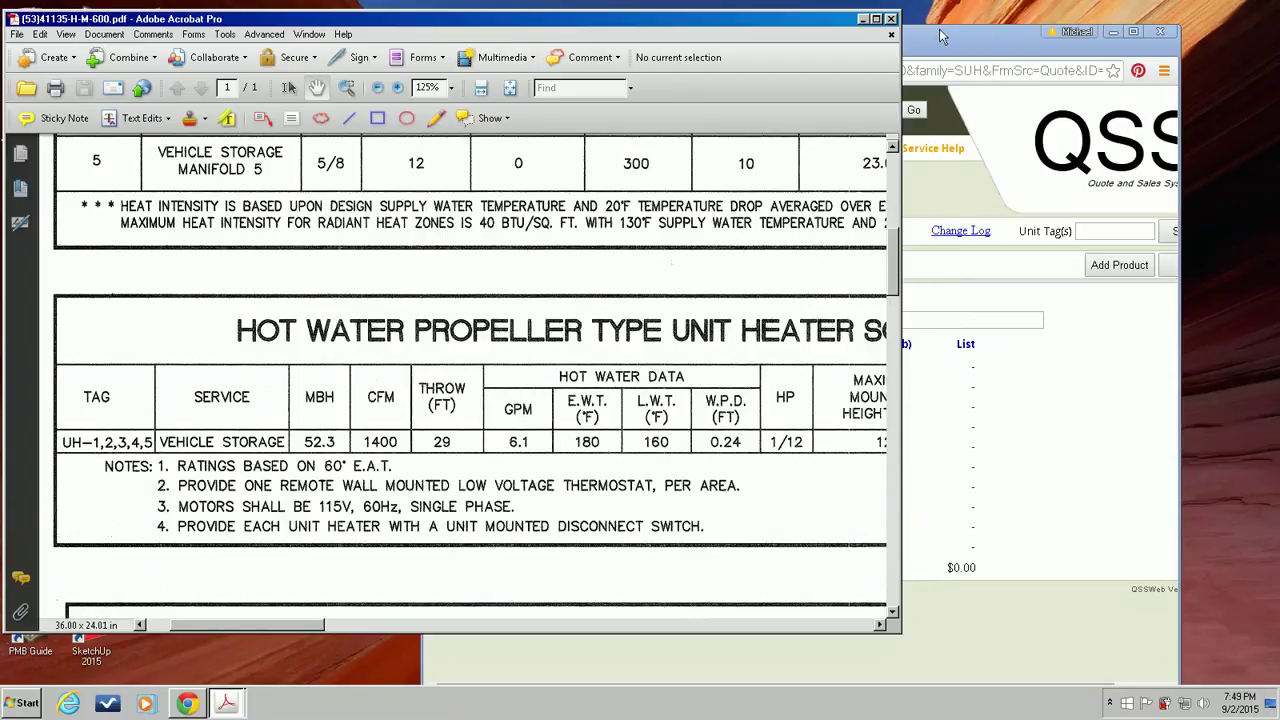
{"action": "left_click_drag", "start_coordinate": [976, 38], "coordinate": [1111, 22]}
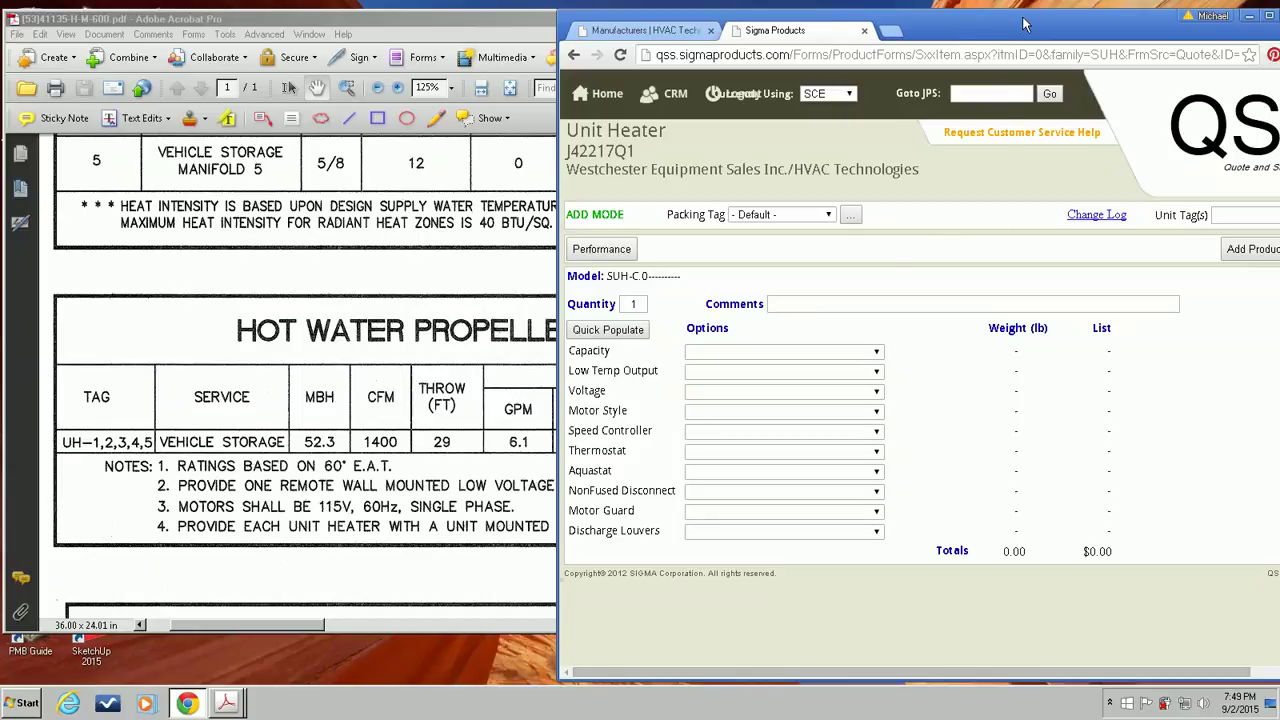
{"action": "left_click_drag", "start_coordinate": [1024, 24], "coordinate": [788, 26]}
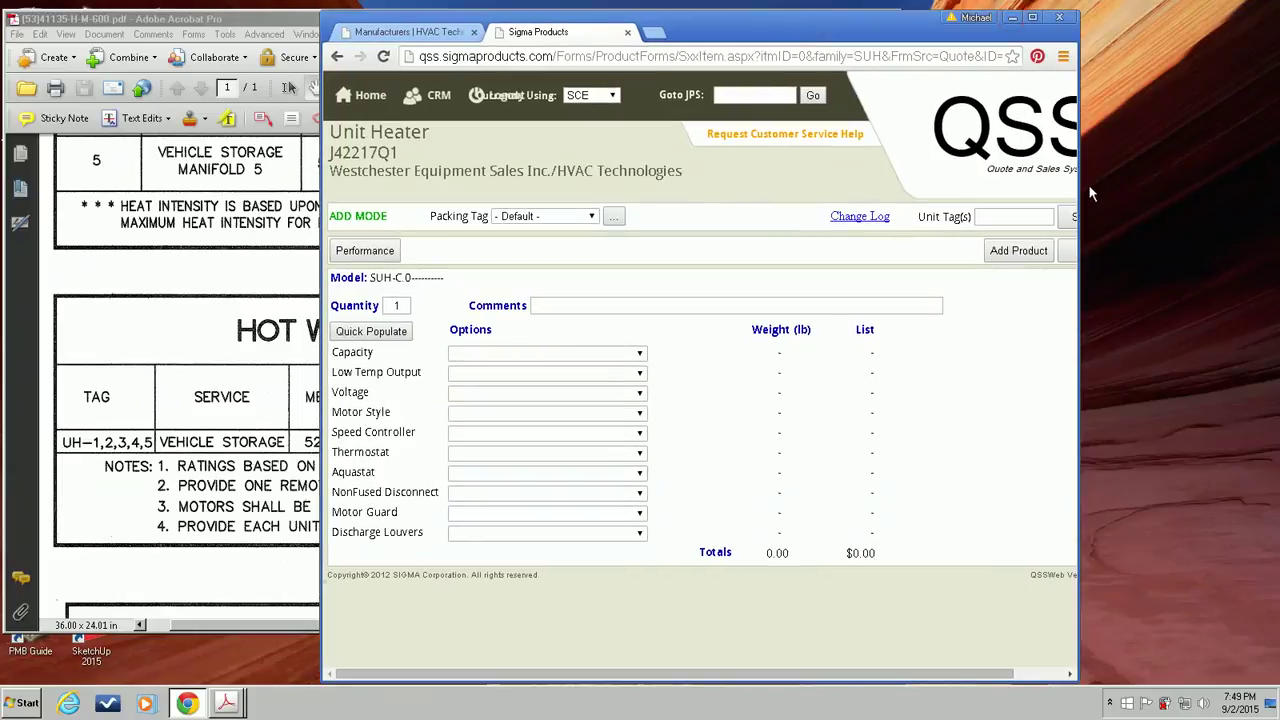
{"action": "left_click_drag", "start_coordinate": [1080, 185], "coordinate": [1169, 186]}
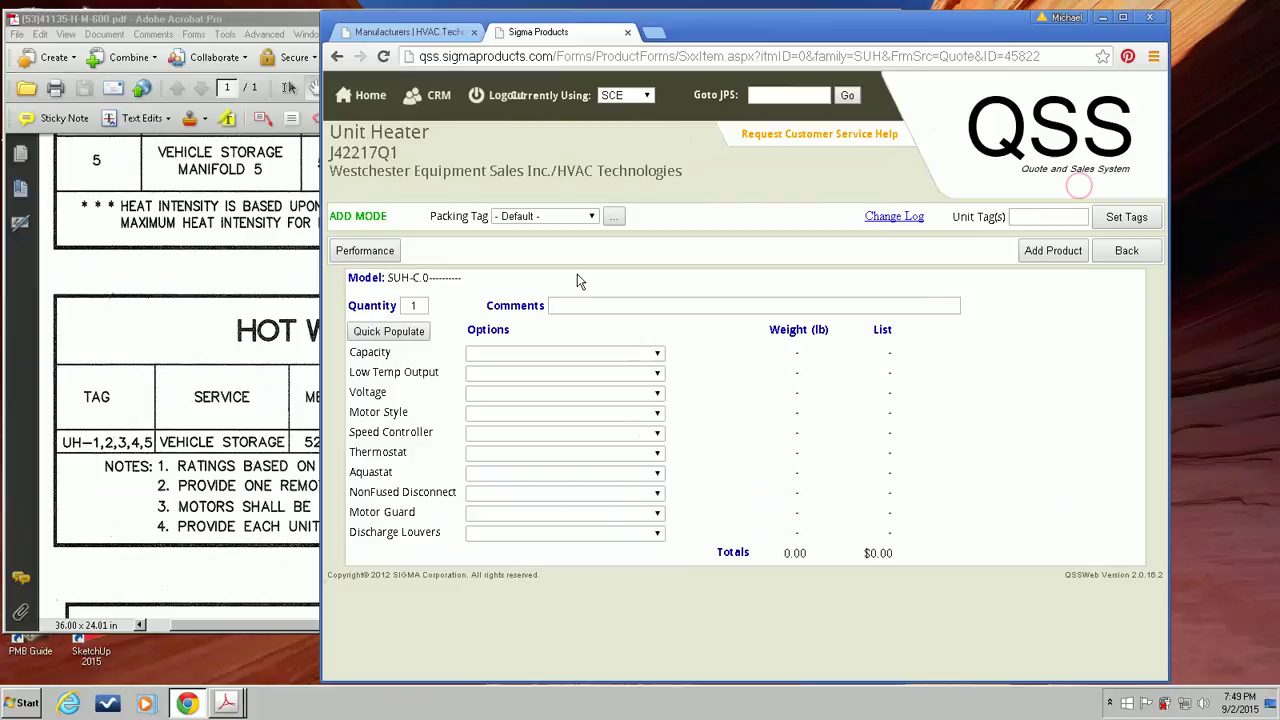
Create a packing tag named UNIT HEATERS for the product
{"action": "left_click", "coordinate": [614, 222]}
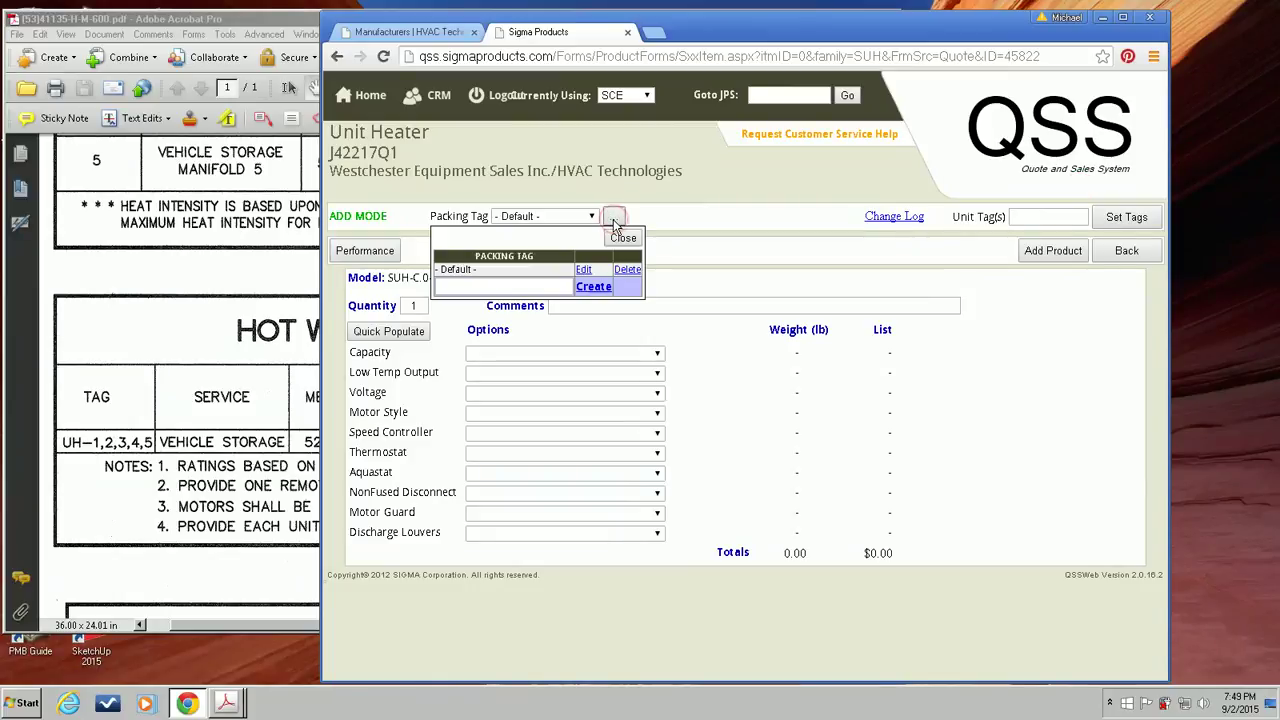
{"action": "left_click", "coordinate": [513, 286]}
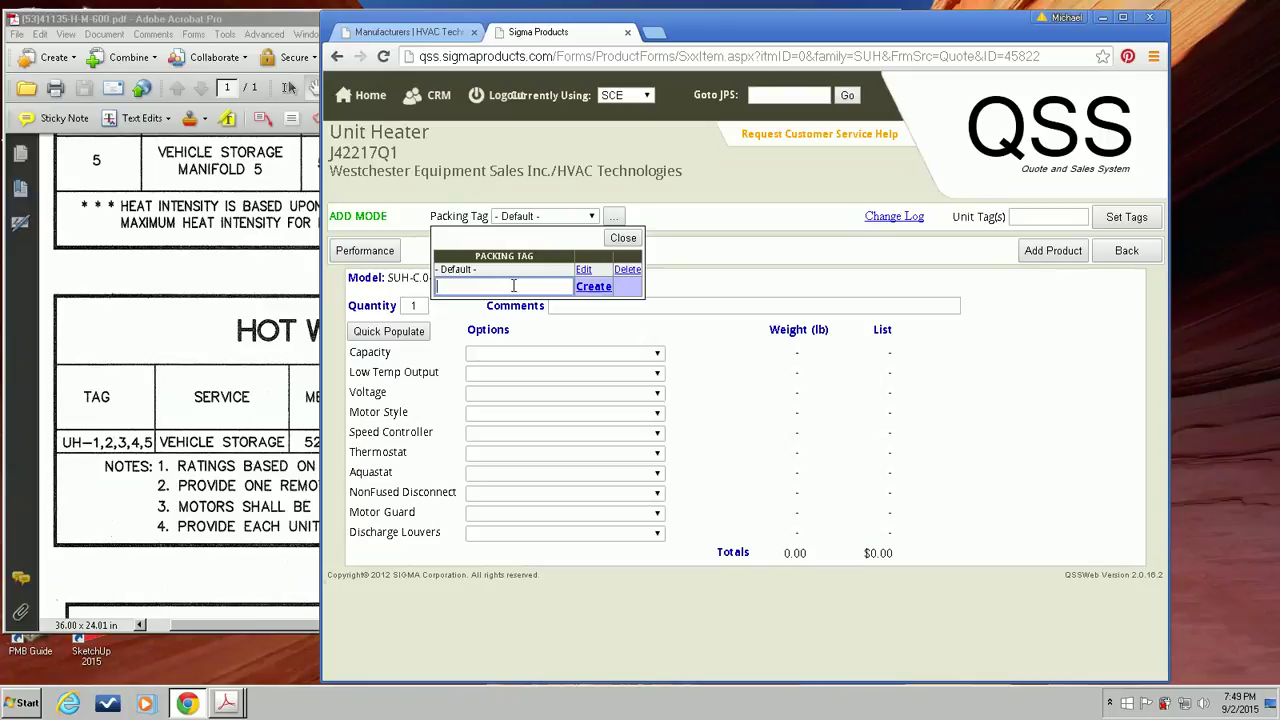
{"action": "type", "text": "un"}
{"action": "type", "text": "NIT HEATERS"}
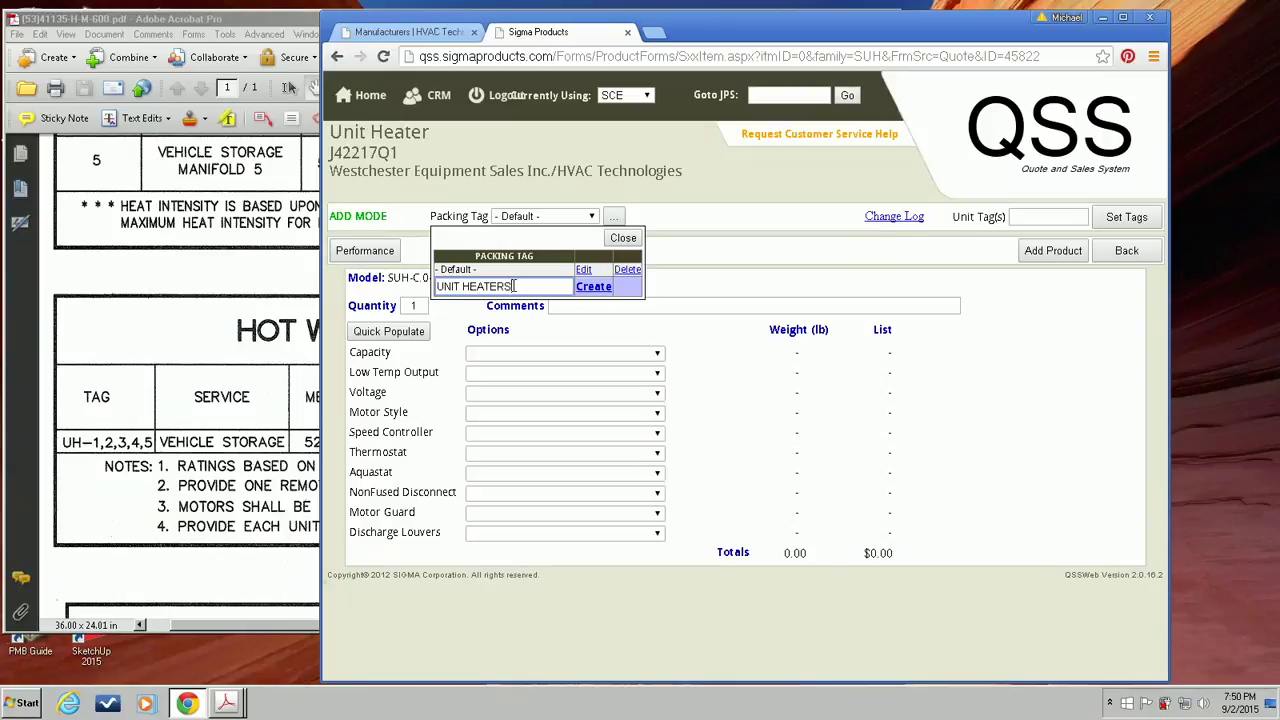
{"action": "left_click", "coordinate": [596, 287]}
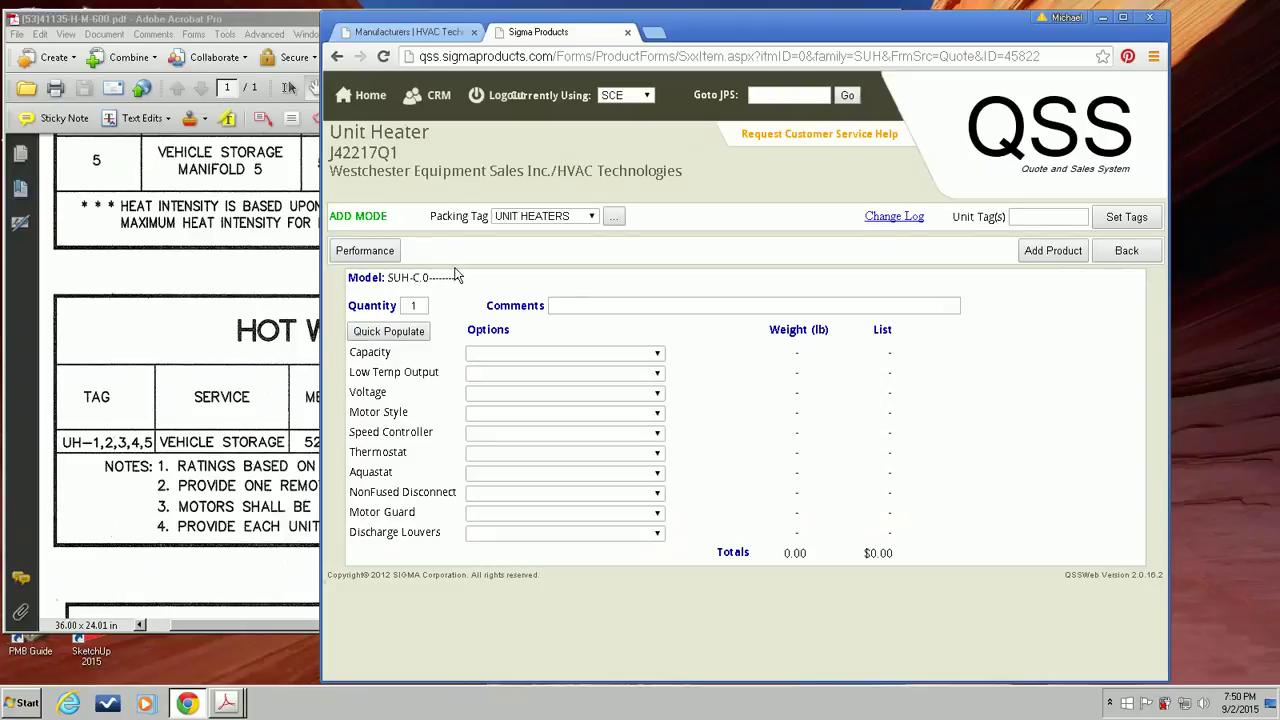
Set the heater quantity to 5 and fill all five unit tags with UH-1
{"action": "left_click", "coordinate": [422, 304]}
{"action": "key", "text": "BackSpace"}
{"action": "left_click", "coordinate": [1113, 222]}
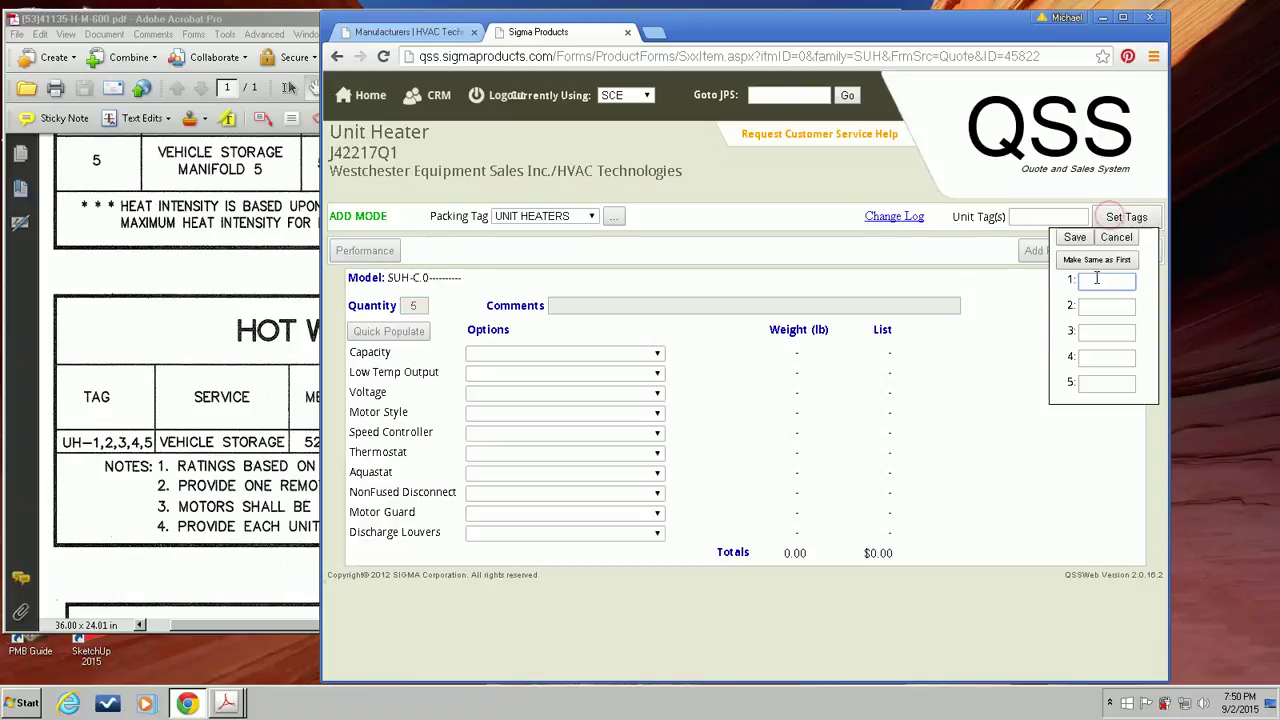
{"action": "type", "text": "UH-1"}
{"action": "left_click", "coordinate": [1080, 258]}
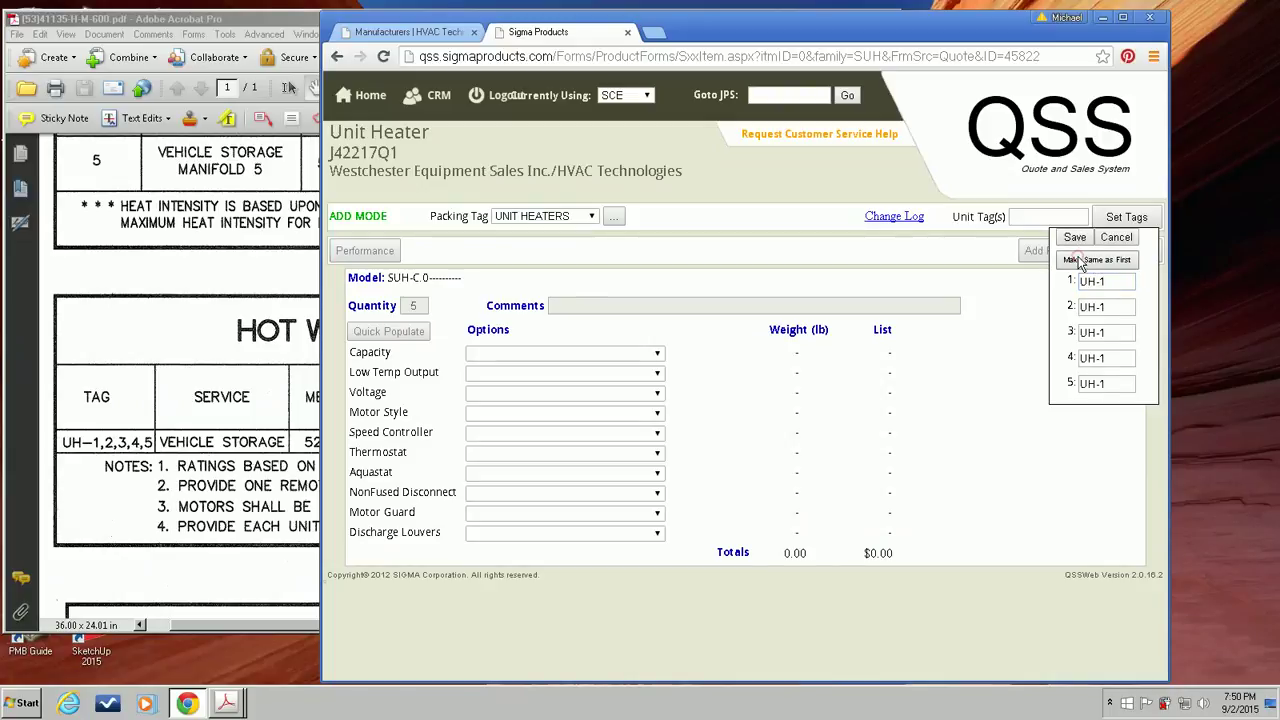
Change the second to fifth unit tags to UH-2, UH-3, UH-4 and UH-5, and save the tags
{"action": "left_click", "coordinate": [1111, 307]}
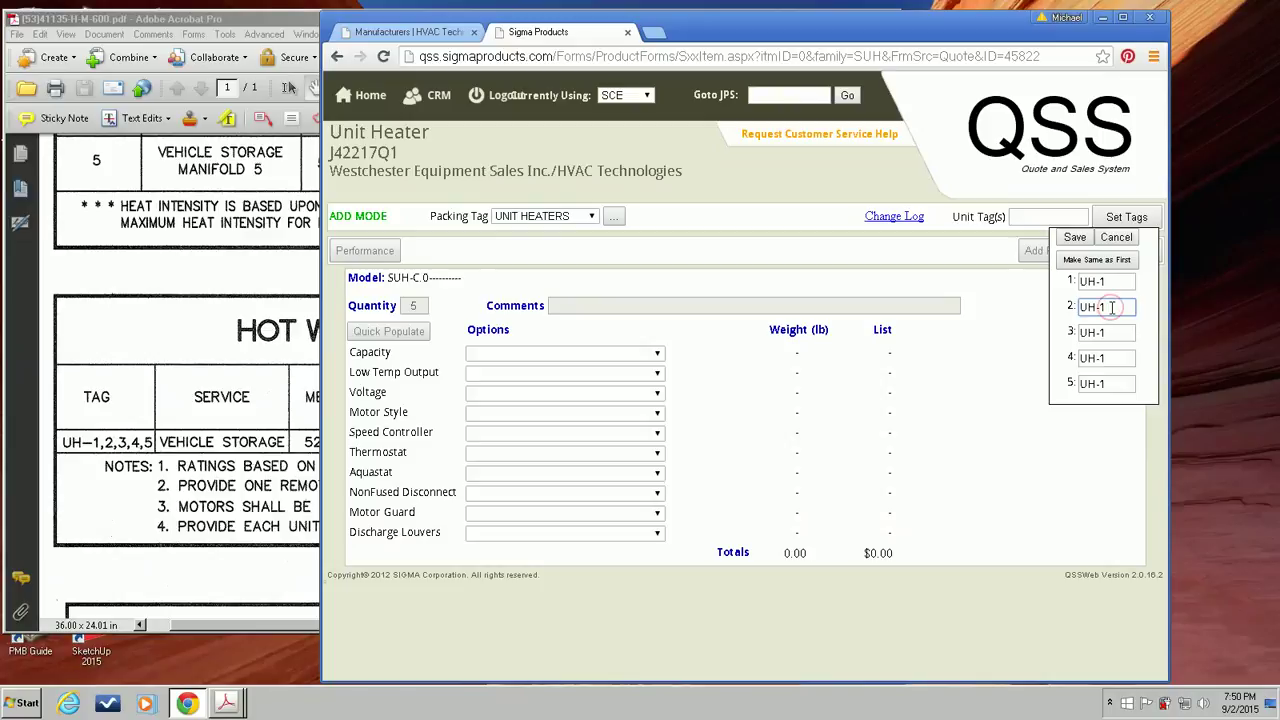
{"action": "key", "text": "BackSpace"}
{"action": "type", "text": "2"}
{"action": "left_click", "coordinate": [1119, 331]}
{"action": "key", "text": "BackSpace"}
{"action": "type", "text": "3"}
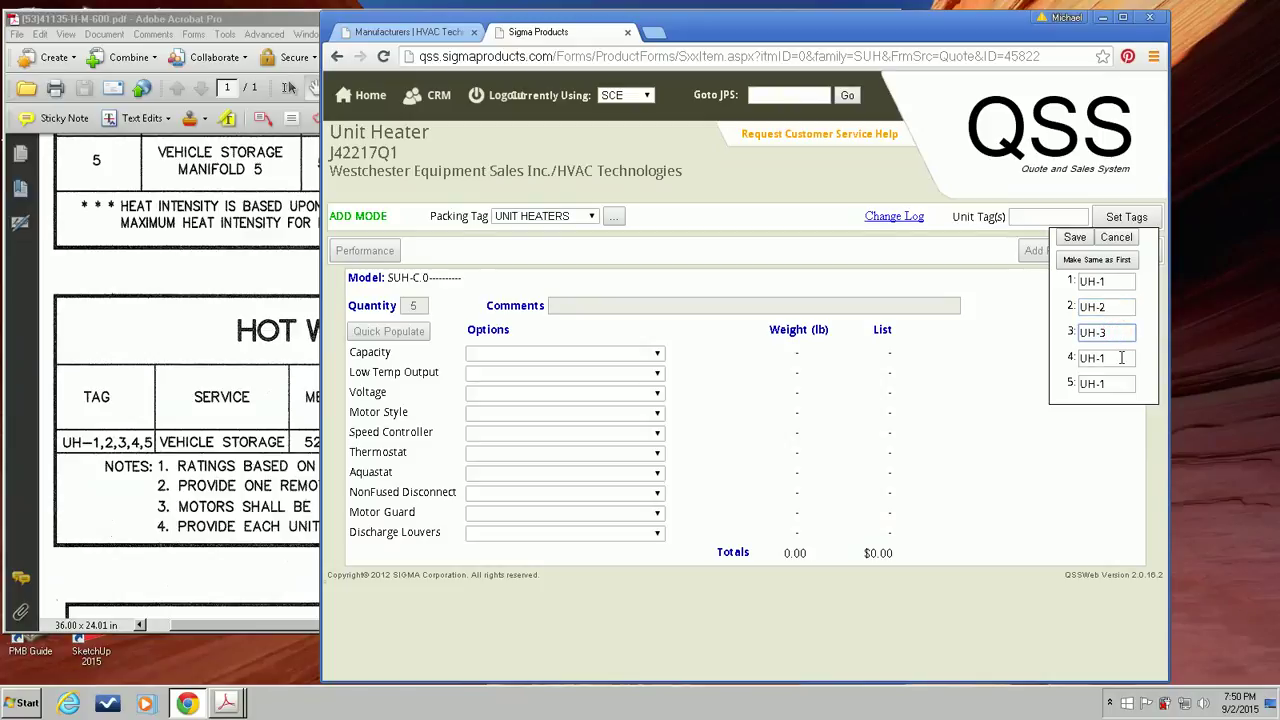
{"action": "left_click", "coordinate": [1121, 357]}
{"action": "key", "text": "BackSpace"}
{"action": "type", "text": "4"}
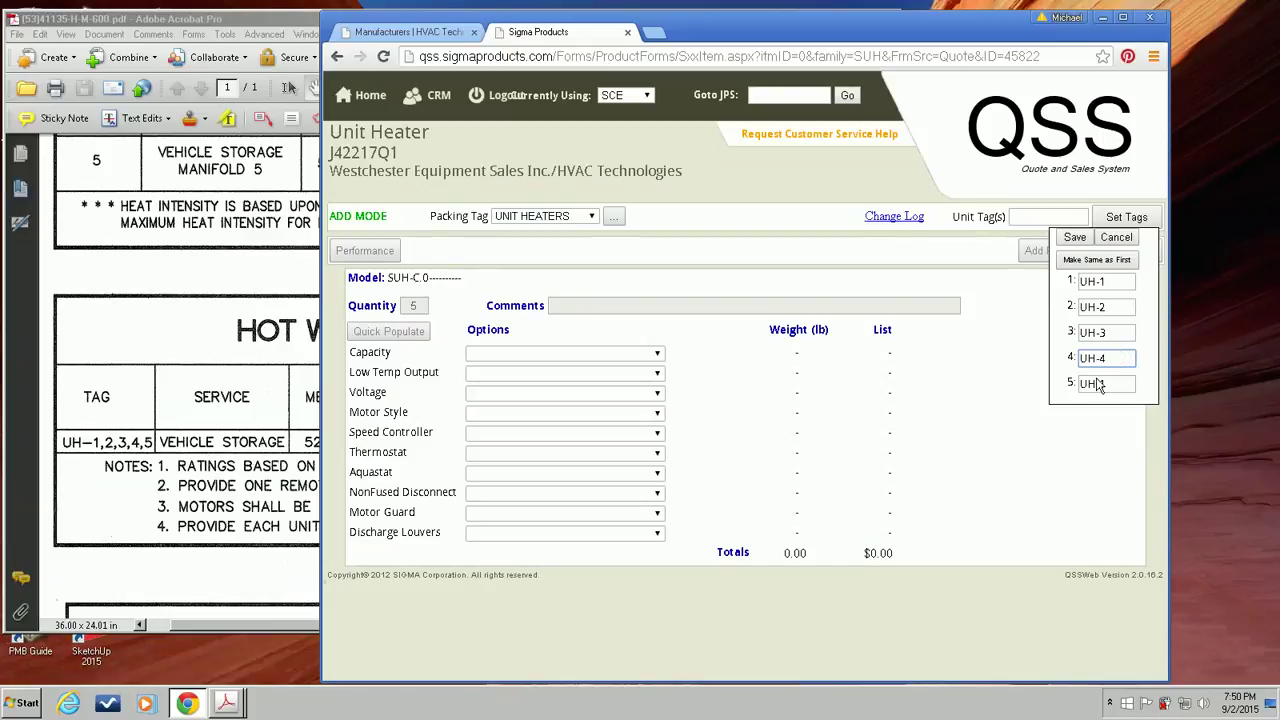
{"action": "left_click", "coordinate": [1117, 384]}
{"action": "key", "text": "BackSpace"}
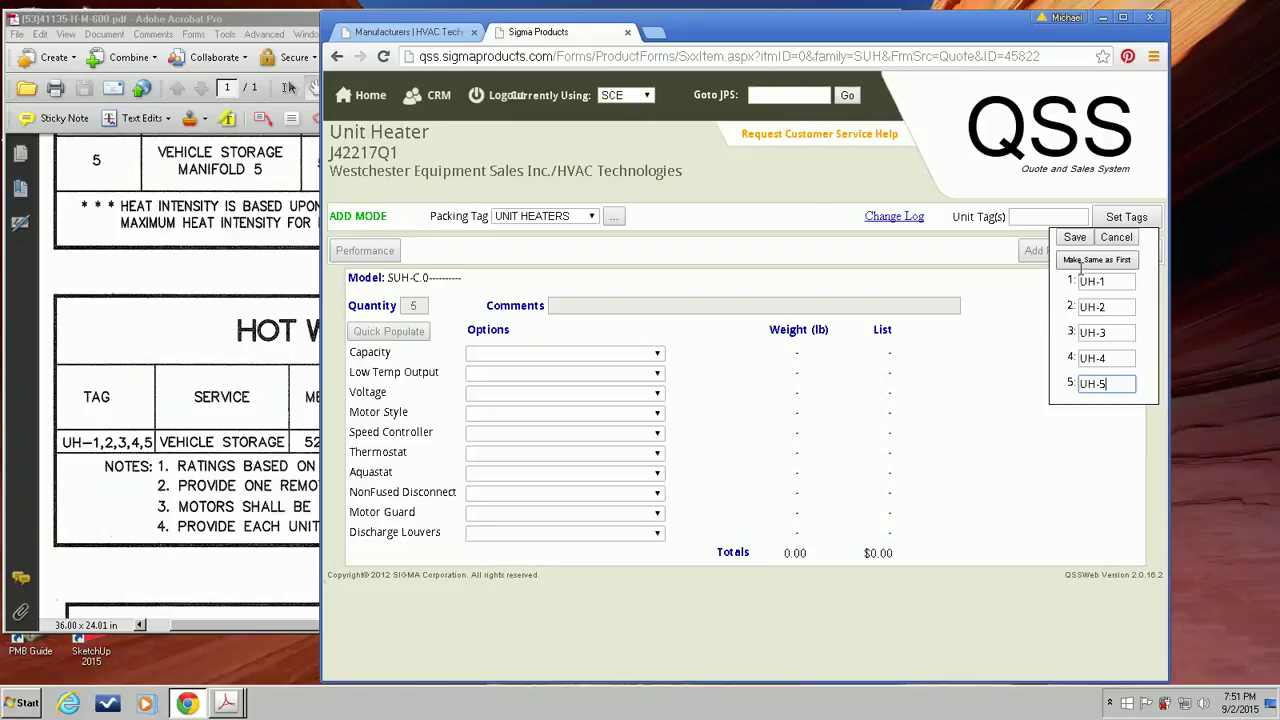
{"action": "left_click", "coordinate": [1074, 238]}
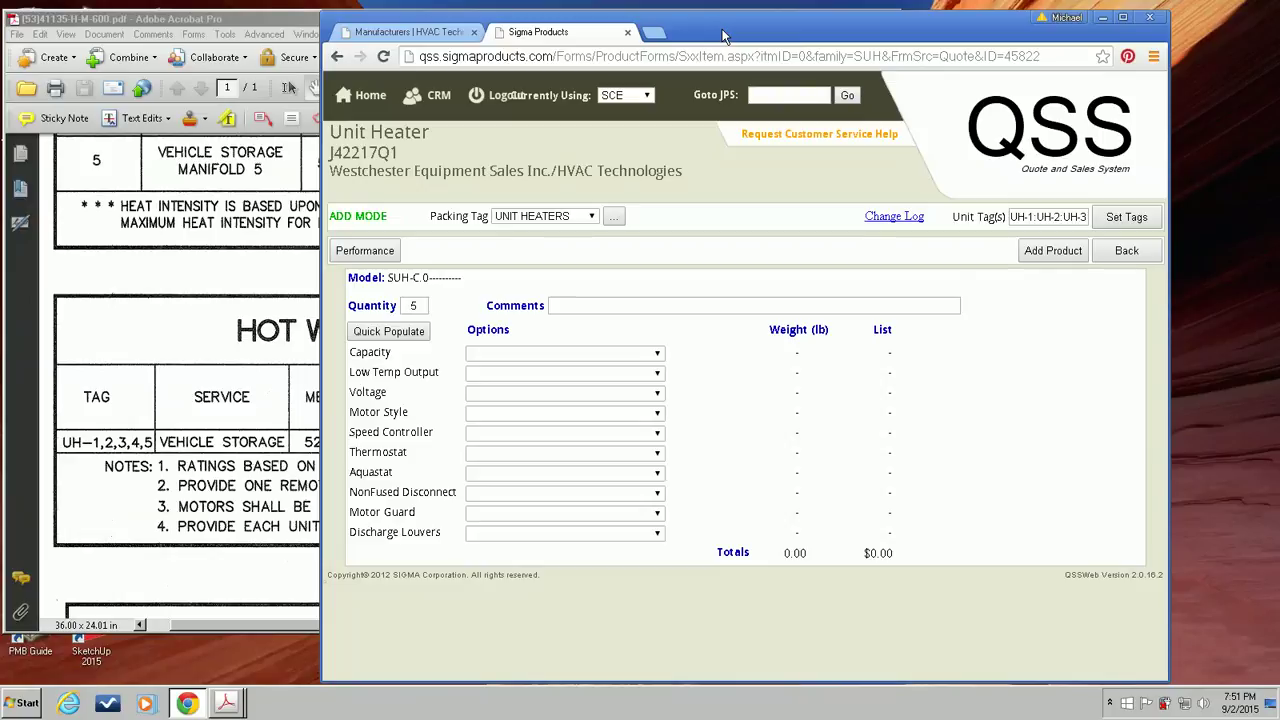
Move the browser window clear of the schedule's MBH column and set the heater capacity to 058H Horizontal Unit Heater
{"action": "left_click_drag", "start_coordinate": [724, 35], "coordinate": [925, 33]}
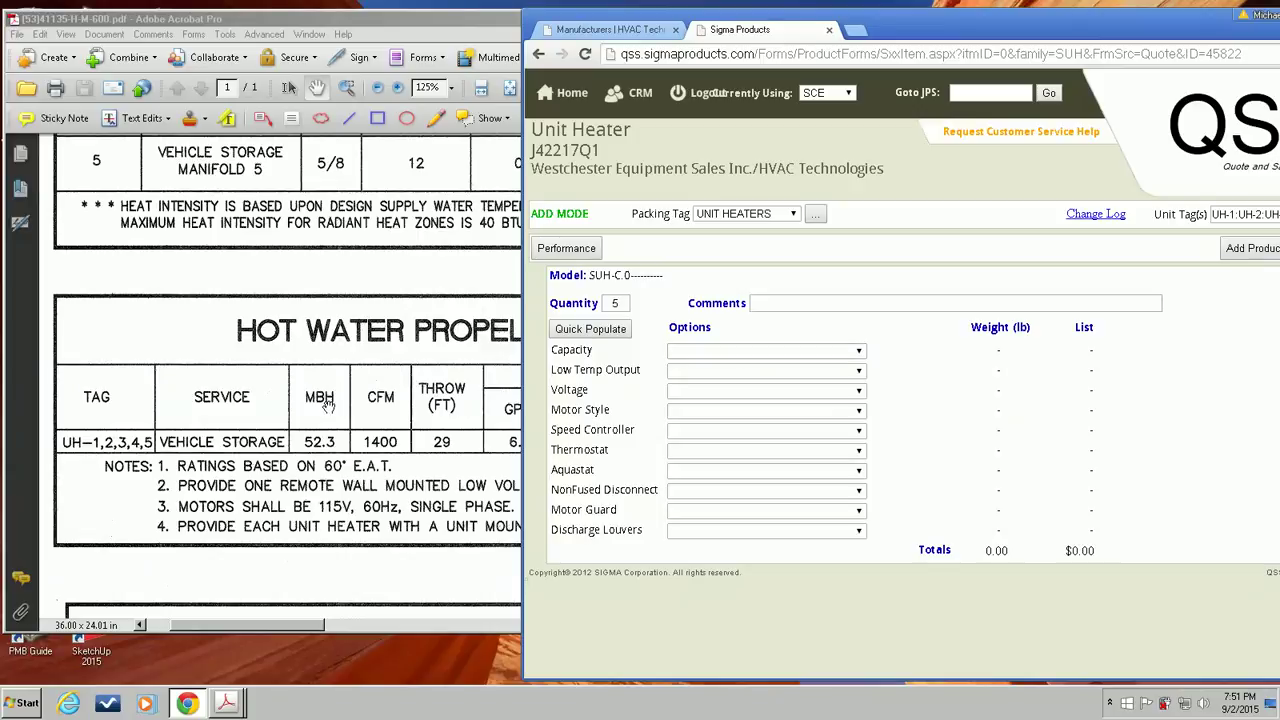
{"action": "left_click", "coordinate": [713, 352]}
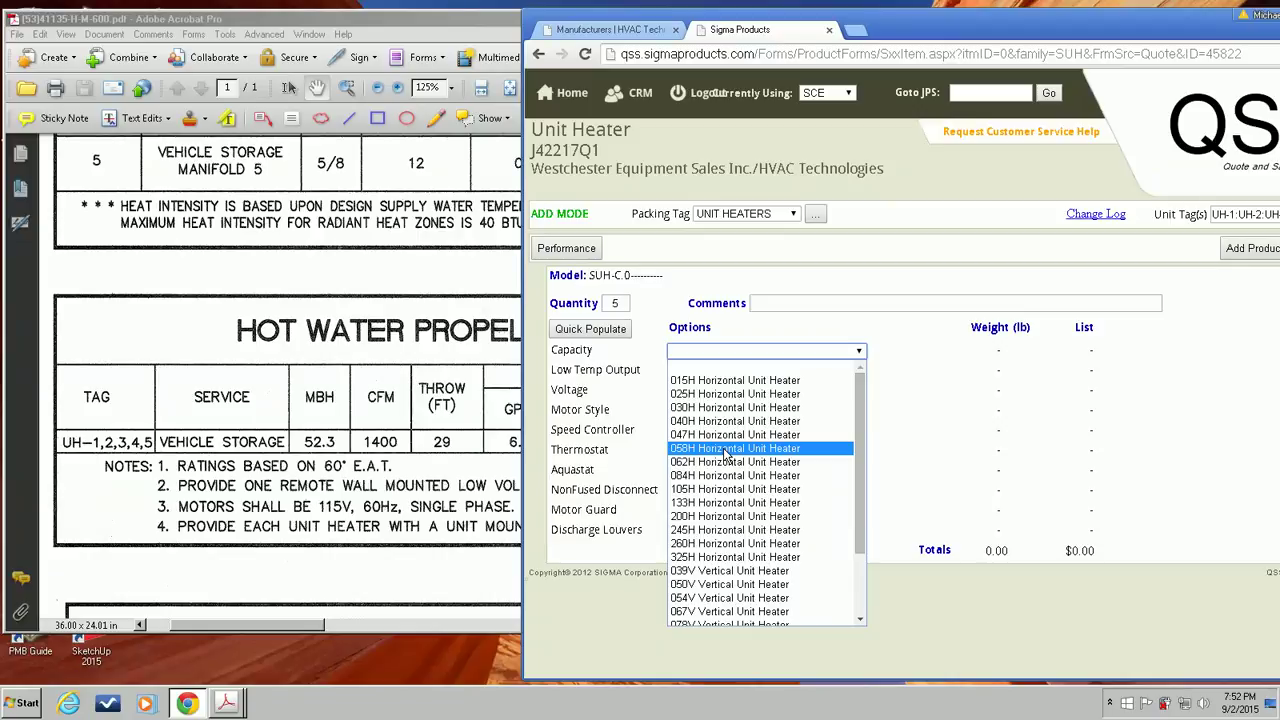
{"action": "left_click", "coordinate": [727, 450]}
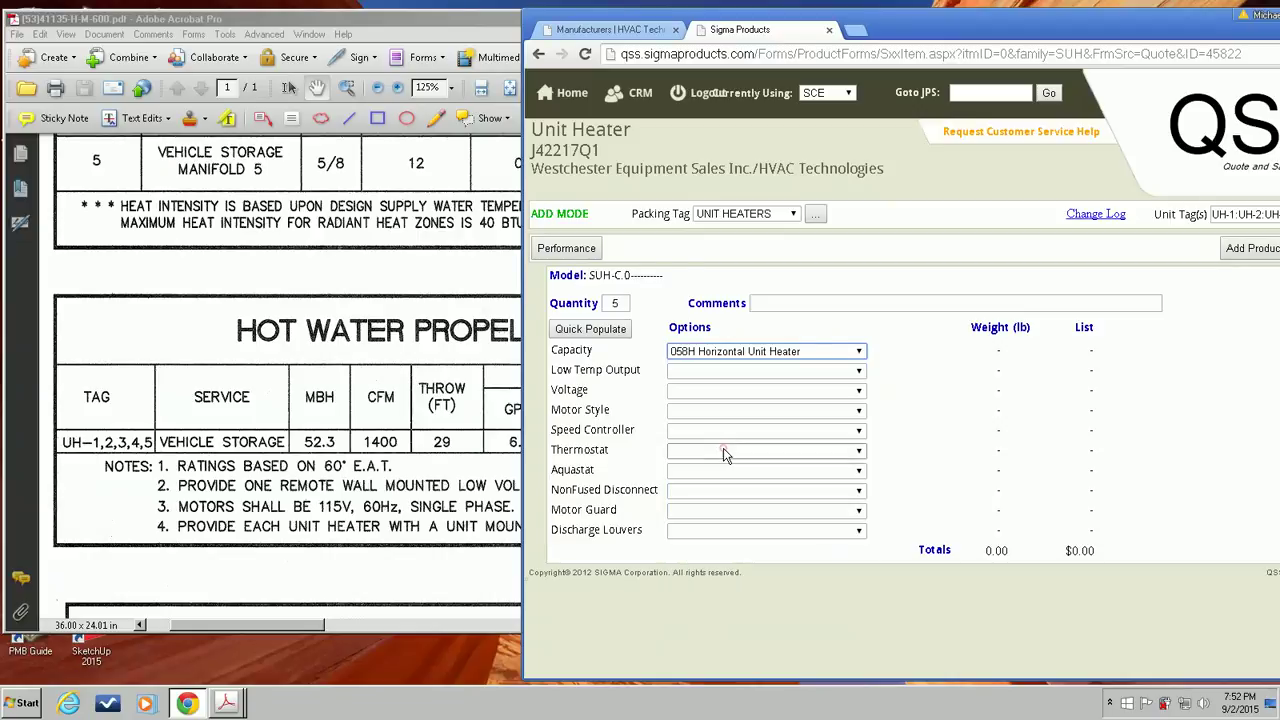
Check the schedule's hot water data and remarks, and set the low temp output to Standard Temp Output
{"action": "left_click", "coordinate": [337, 257]}
{"action": "left_click_drag", "start_coordinate": [610, 319], "coordinate": [322, 304]}
{"action": "left_click_drag", "start_coordinate": [615, 325], "coordinate": [476, 328]}
{"action": "left_click_drag", "start_coordinate": [680, 361], "coordinate": [511, 337]}
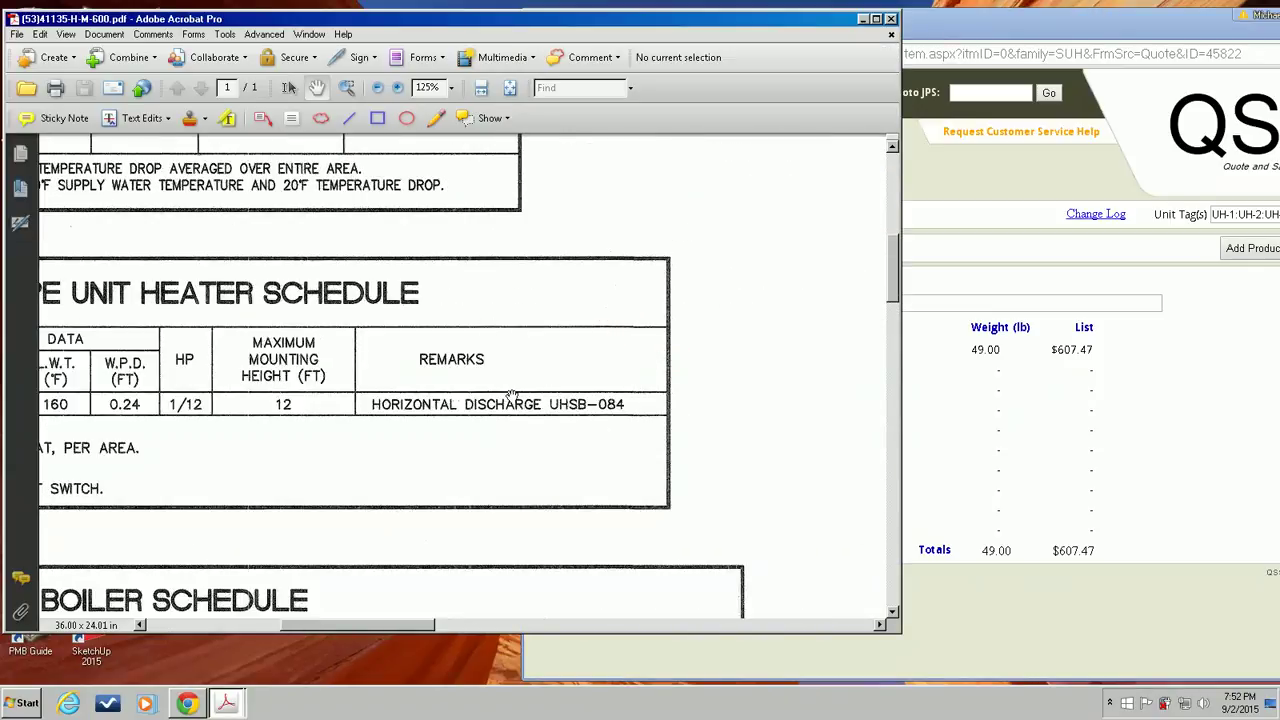
{"action": "left_click_drag", "start_coordinate": [451, 400], "coordinate": [651, 395]}
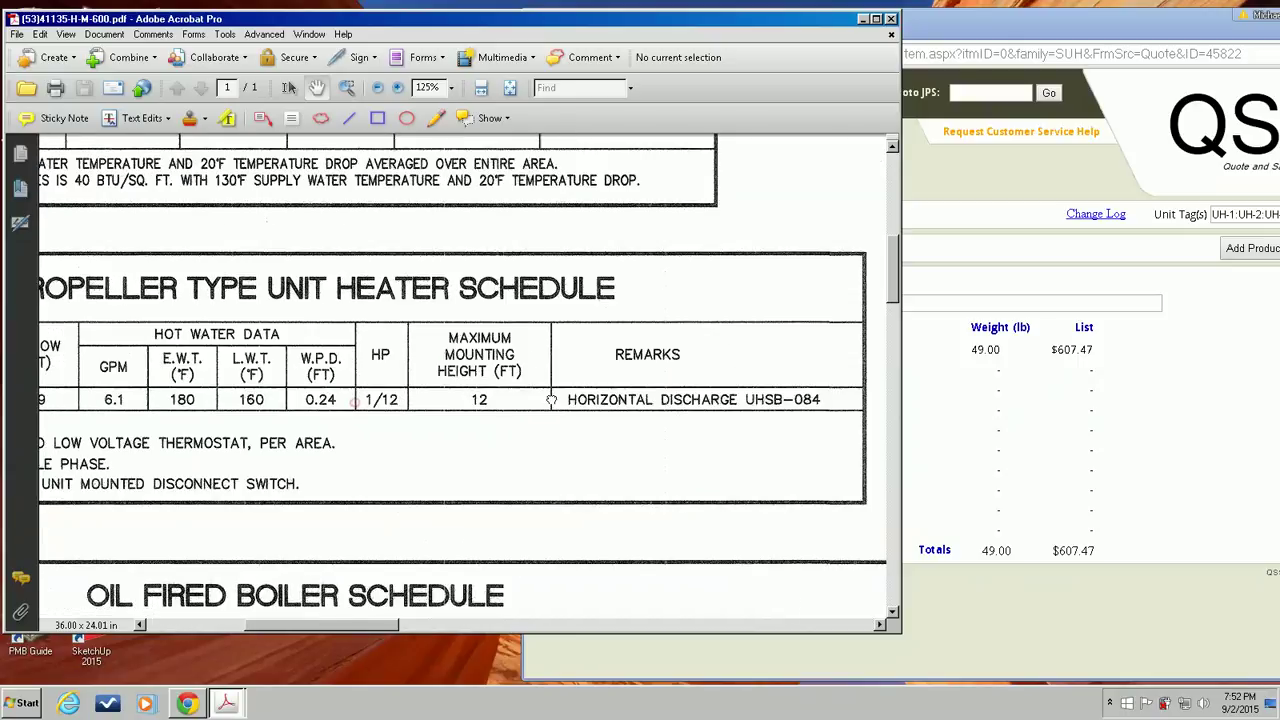
{"action": "left_click_drag", "start_coordinate": [379, 396], "coordinate": [581, 391]}
{"action": "left_click", "coordinate": [432, 387]}
{"action": "left_click", "coordinate": [1022, 444]}
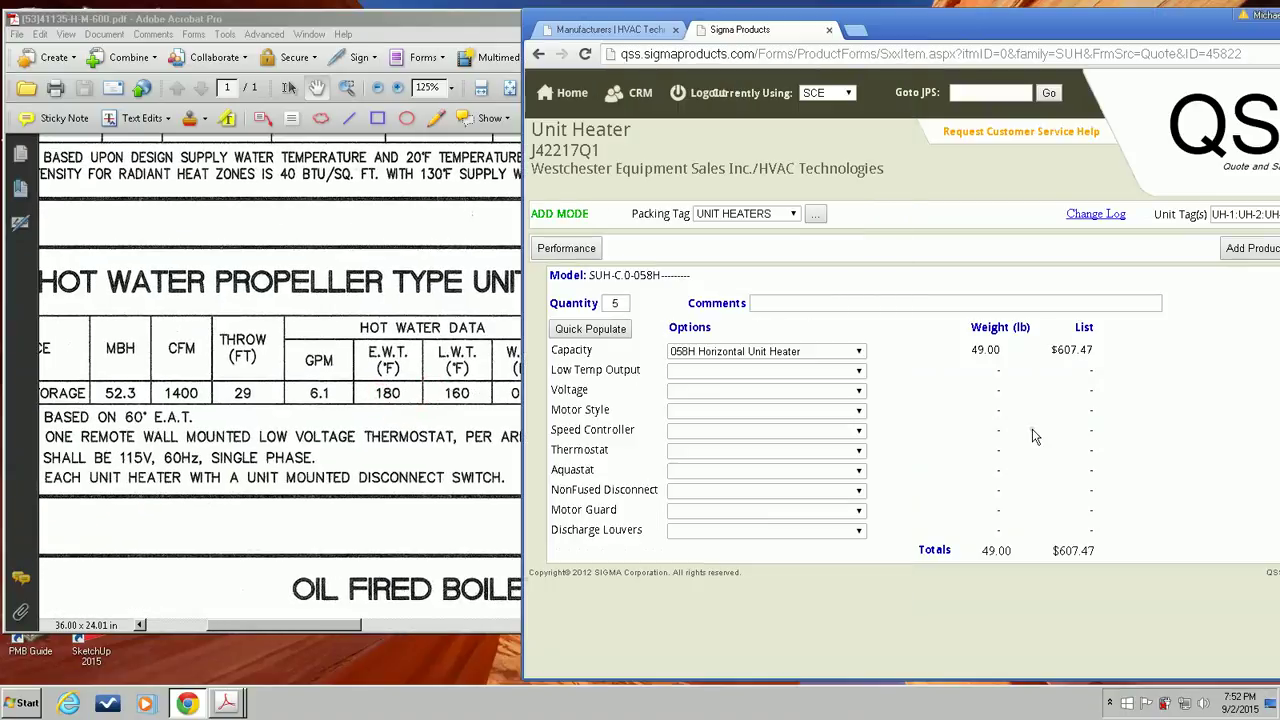
{"action": "left_click", "coordinate": [719, 373]}
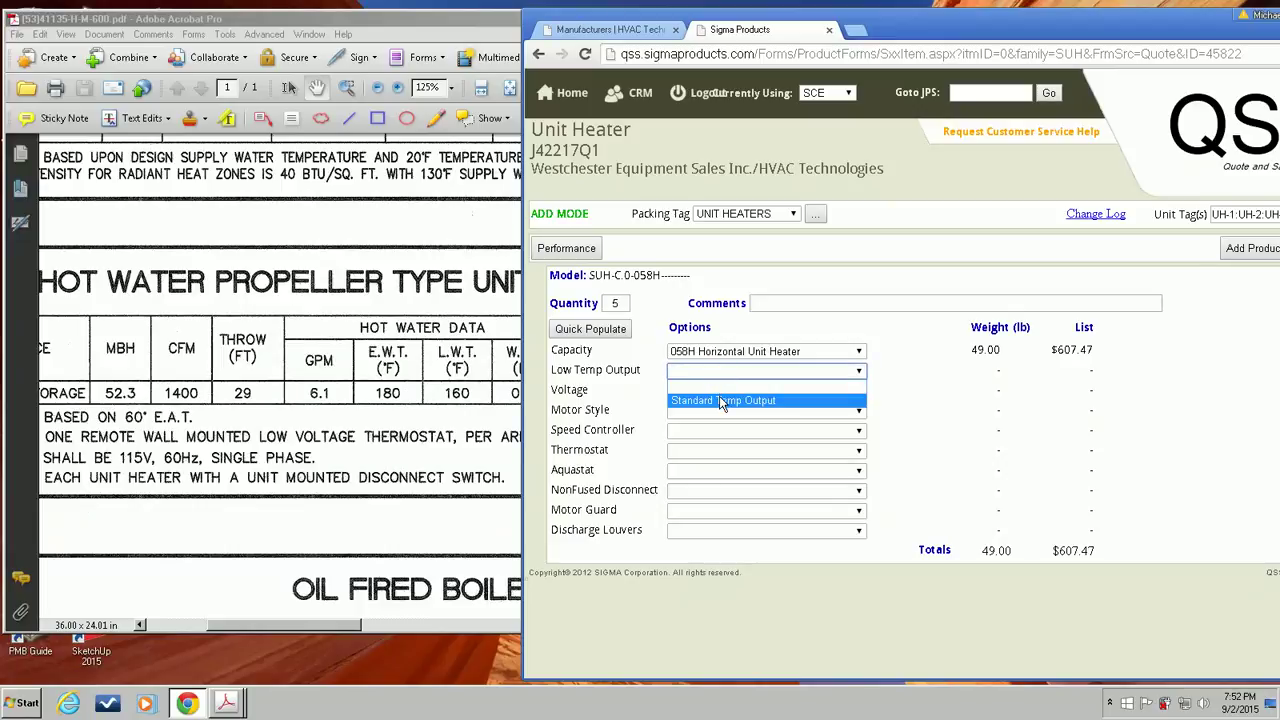
{"action": "left_click", "coordinate": [721, 401]}
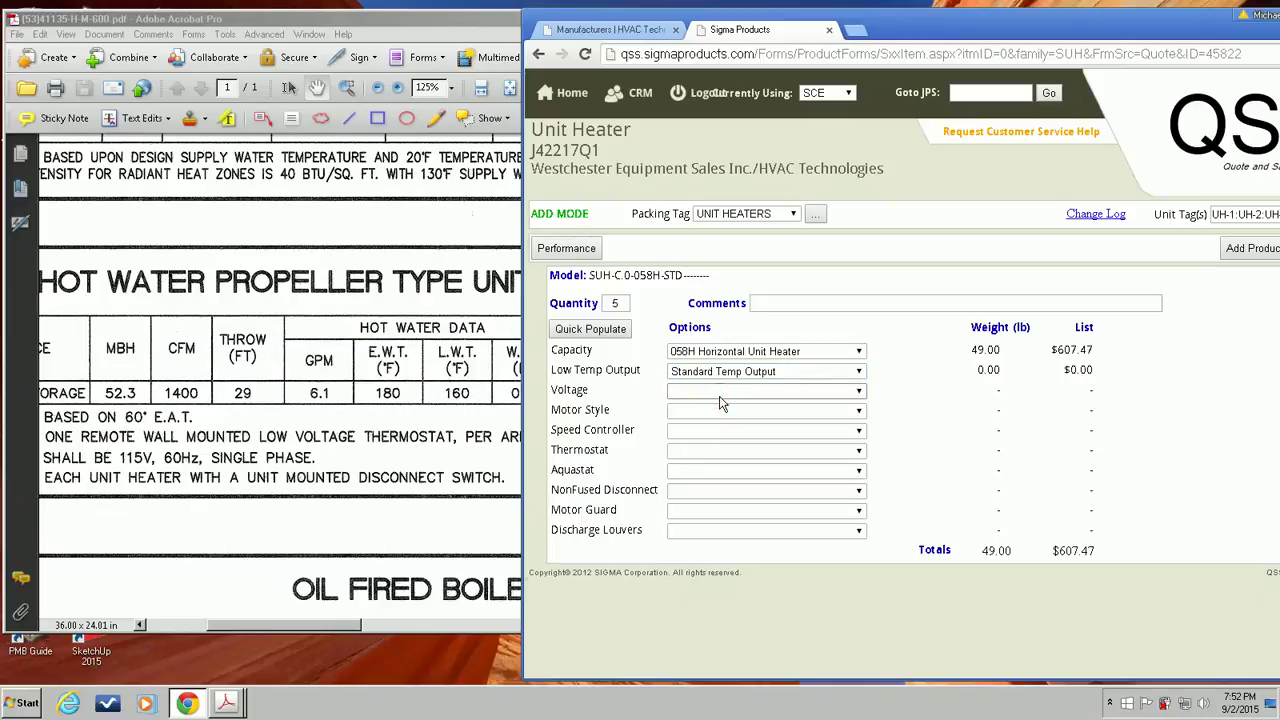
Arrange the schedule PDF and browser windows so the heater notes on thermostat, motor and disconnect show beside the product form
{"action": "left_click", "coordinate": [405, 402]}
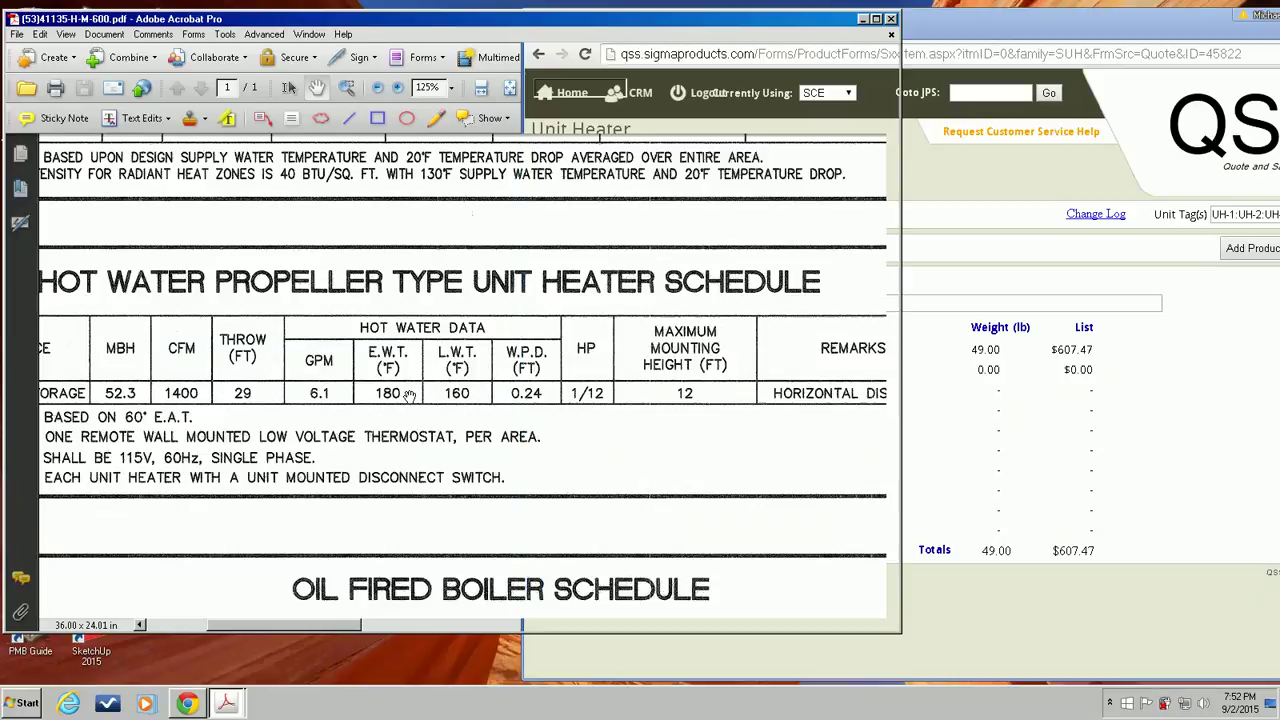
{"action": "left_click_drag", "start_coordinate": [430, 395], "coordinate": [320, 393]}
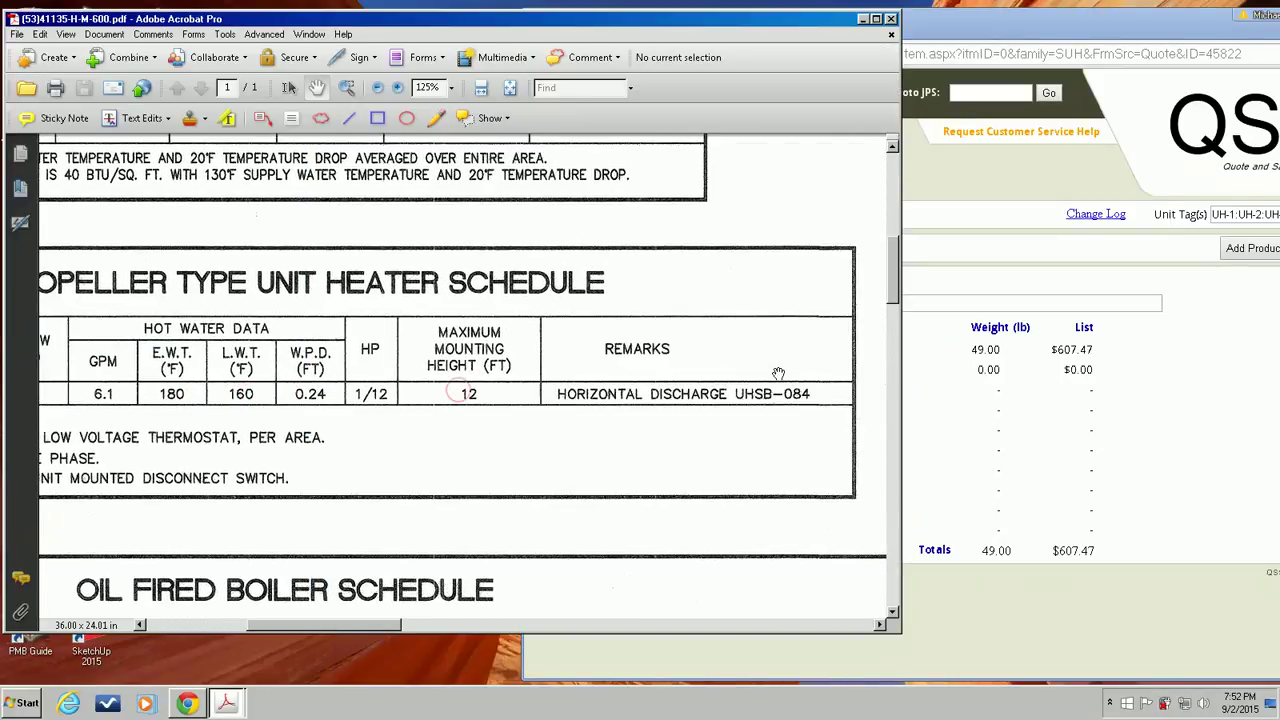
{"action": "left_click", "coordinate": [950, 418]}
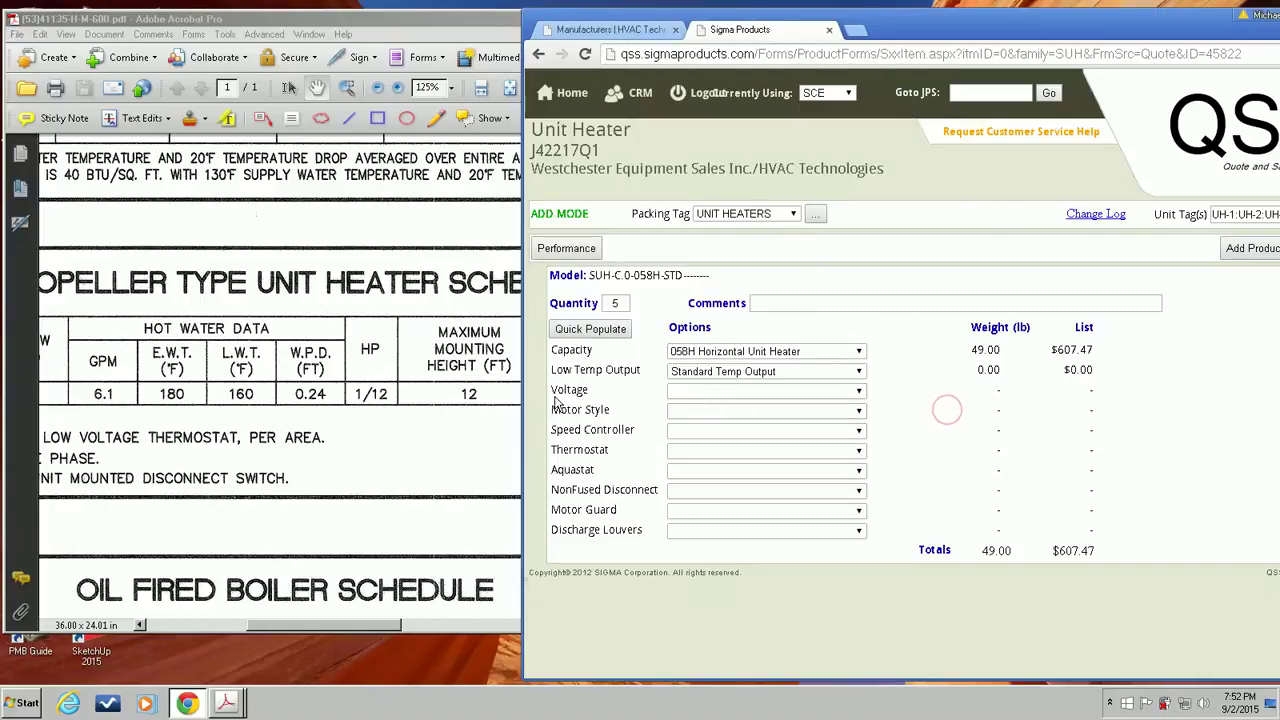
{"action": "left_click", "coordinate": [365, 427]}
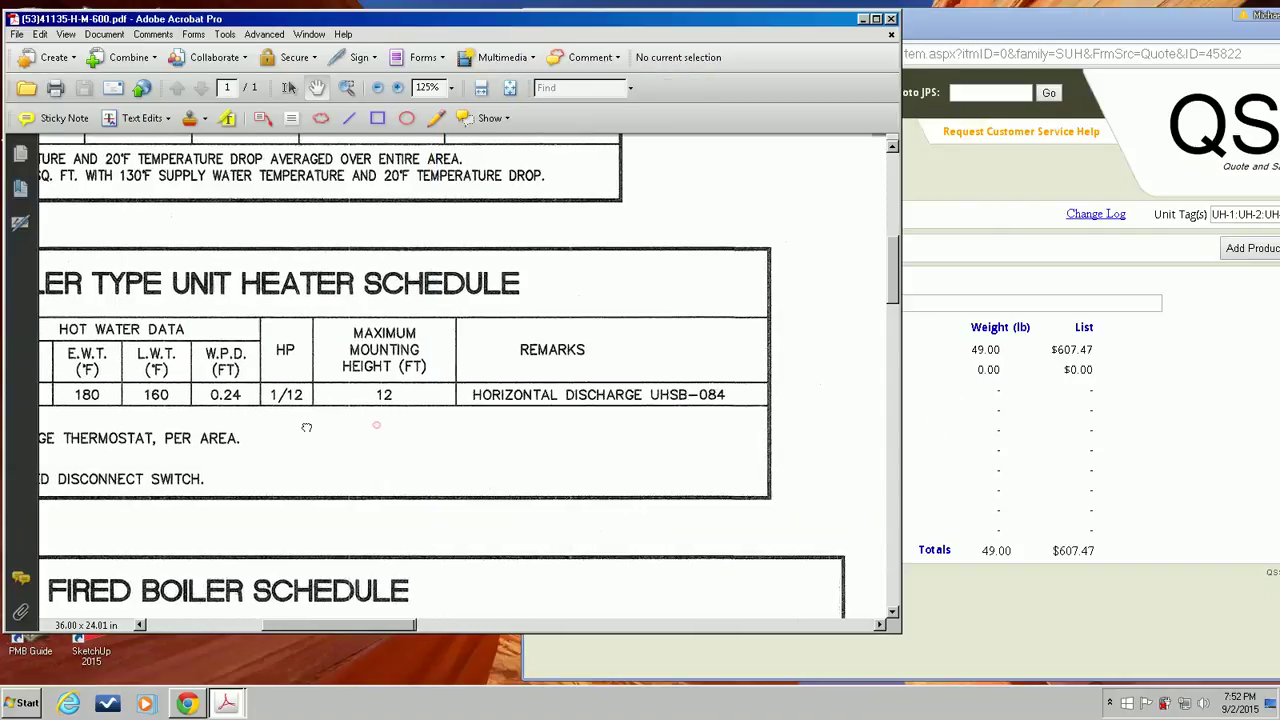
{"action": "mouse_move", "coordinate": [372, 424]}
{"action": "left_mouse_down"}
{"action": "mouse_move", "coordinate": [657, 366]}
{"action": "mouse_move", "coordinate": [740, 335]}
{"action": "left_mouse_up"}
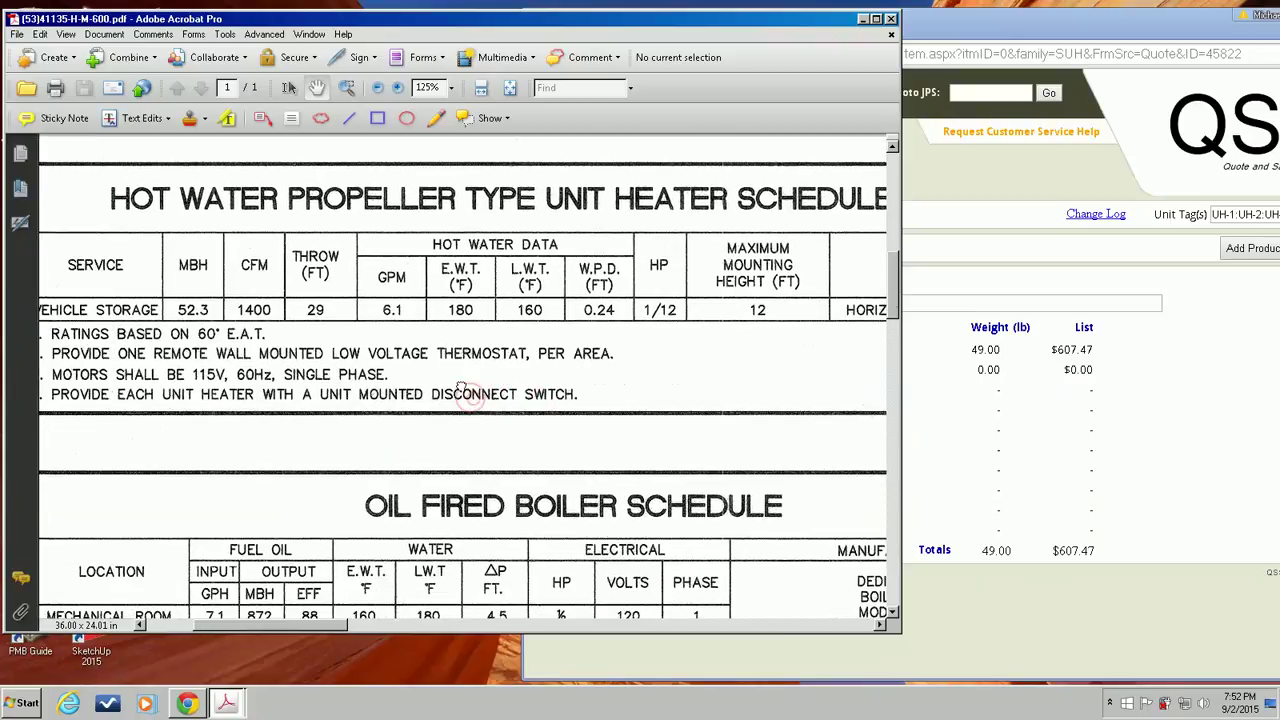
{"action": "left_click_drag", "start_coordinate": [472, 396], "coordinate": [555, 381]}
{"action": "left_click_drag", "start_coordinate": [440, 383], "coordinate": [474, 370]}
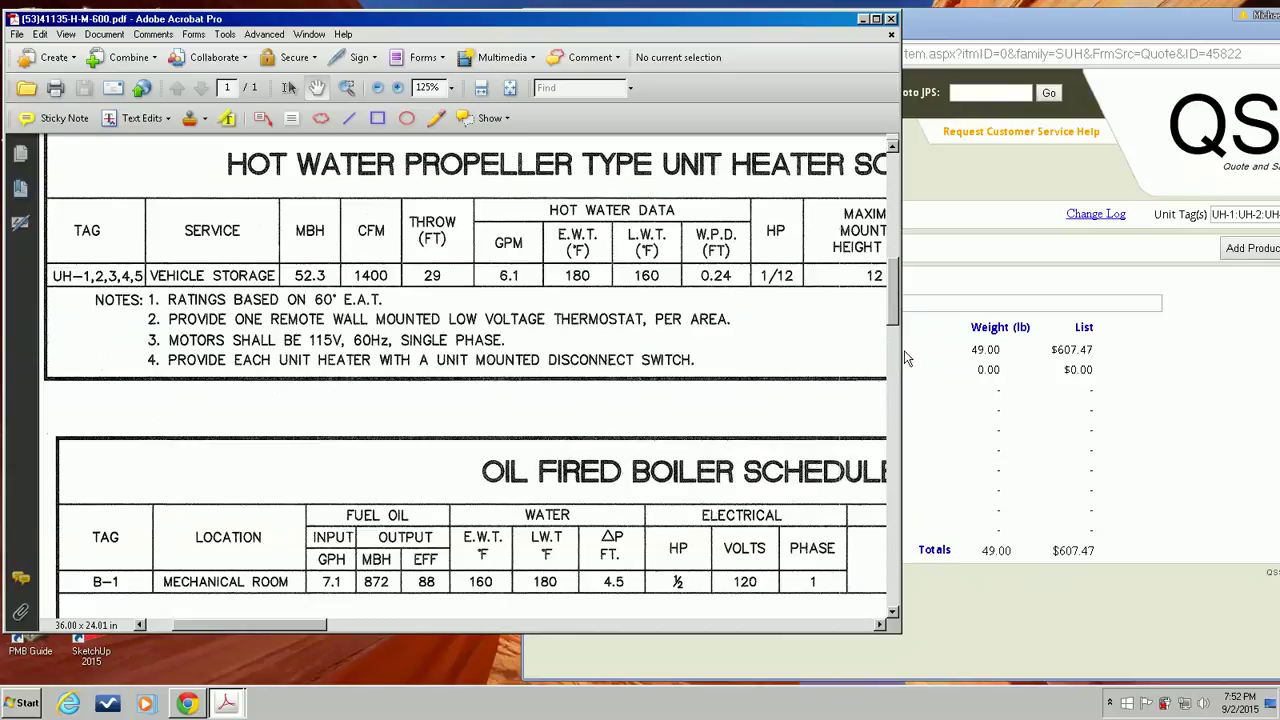
{"action": "left_click_drag", "start_coordinate": [900, 349], "coordinate": [685, 350]}
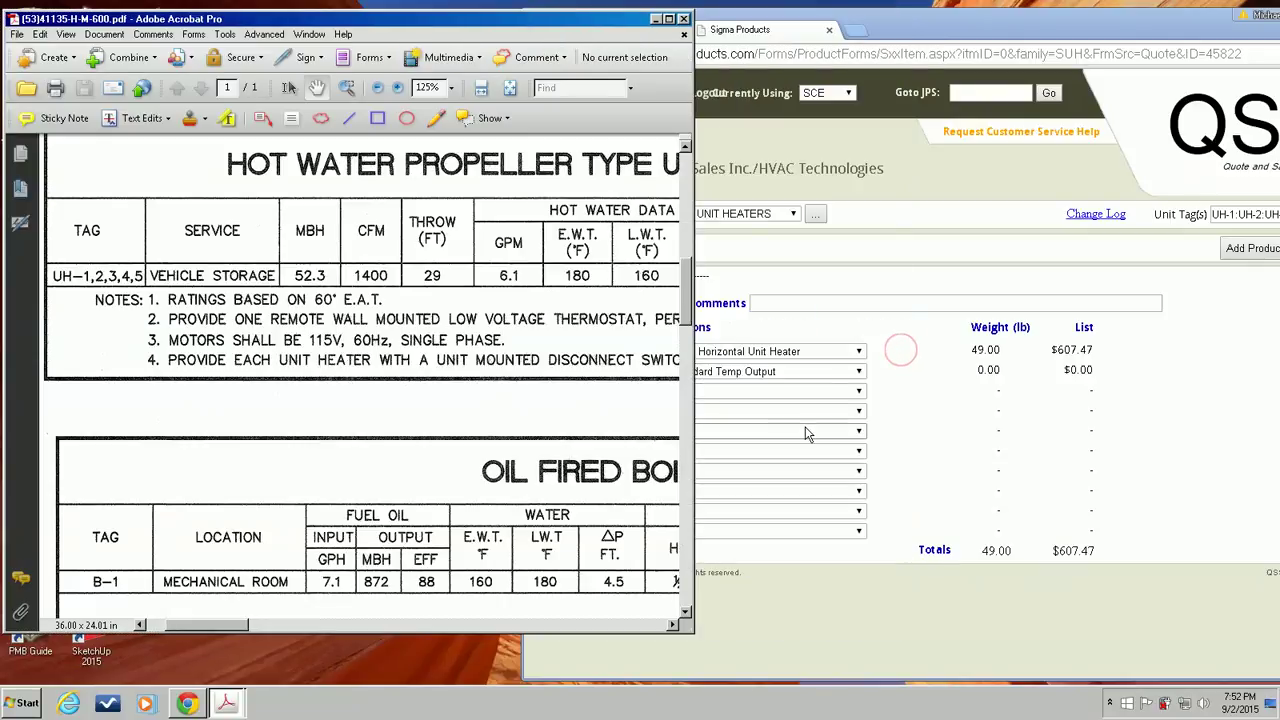
{"action": "left_click", "coordinate": [898, 393]}
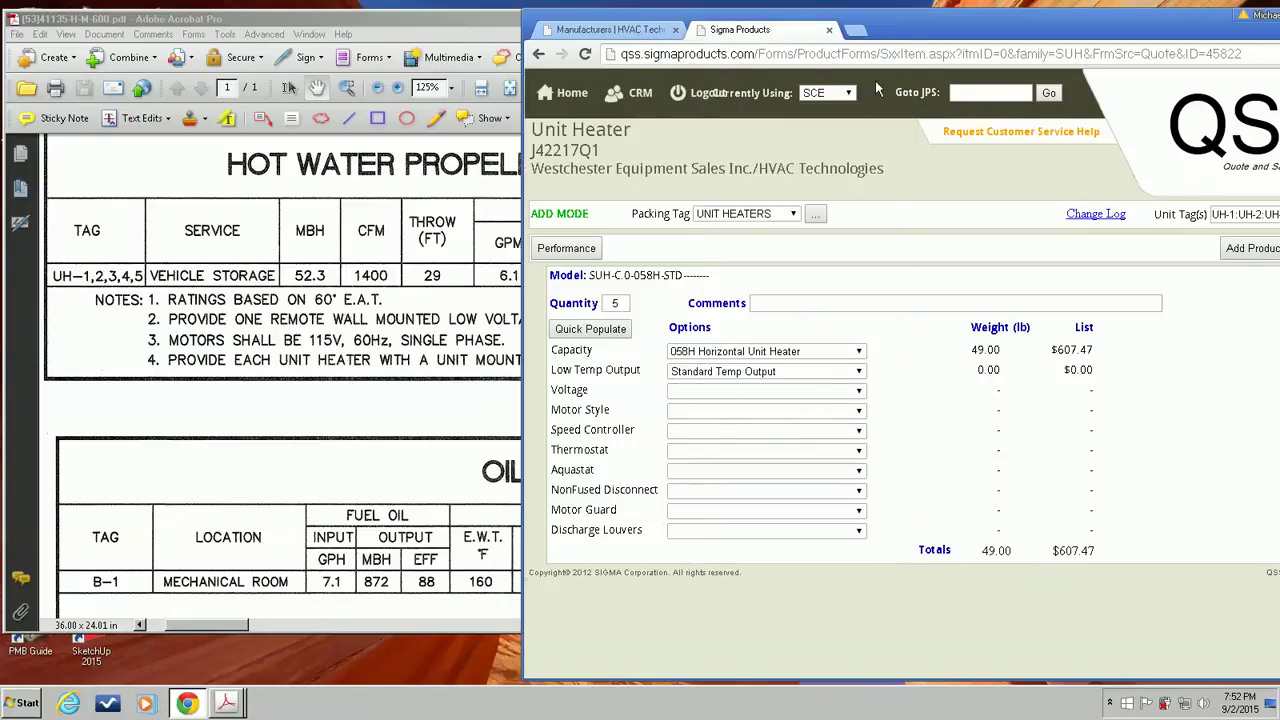
{"action": "left_click_drag", "start_coordinate": [920, 45], "coordinate": [1056, 27]}
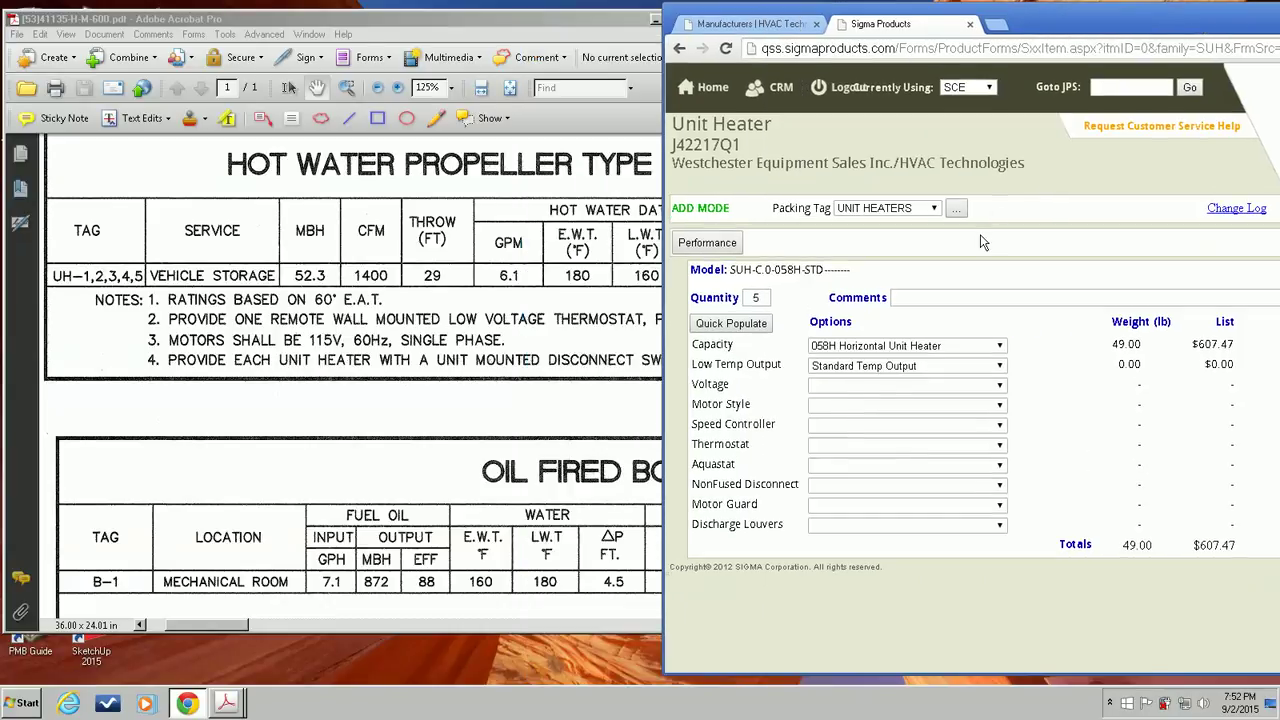
Set the voltage to 120V/1Ph/60Hz and the motor style to Totally Enclosed Air Over Motor
{"action": "left_click", "coordinate": [896, 390]}
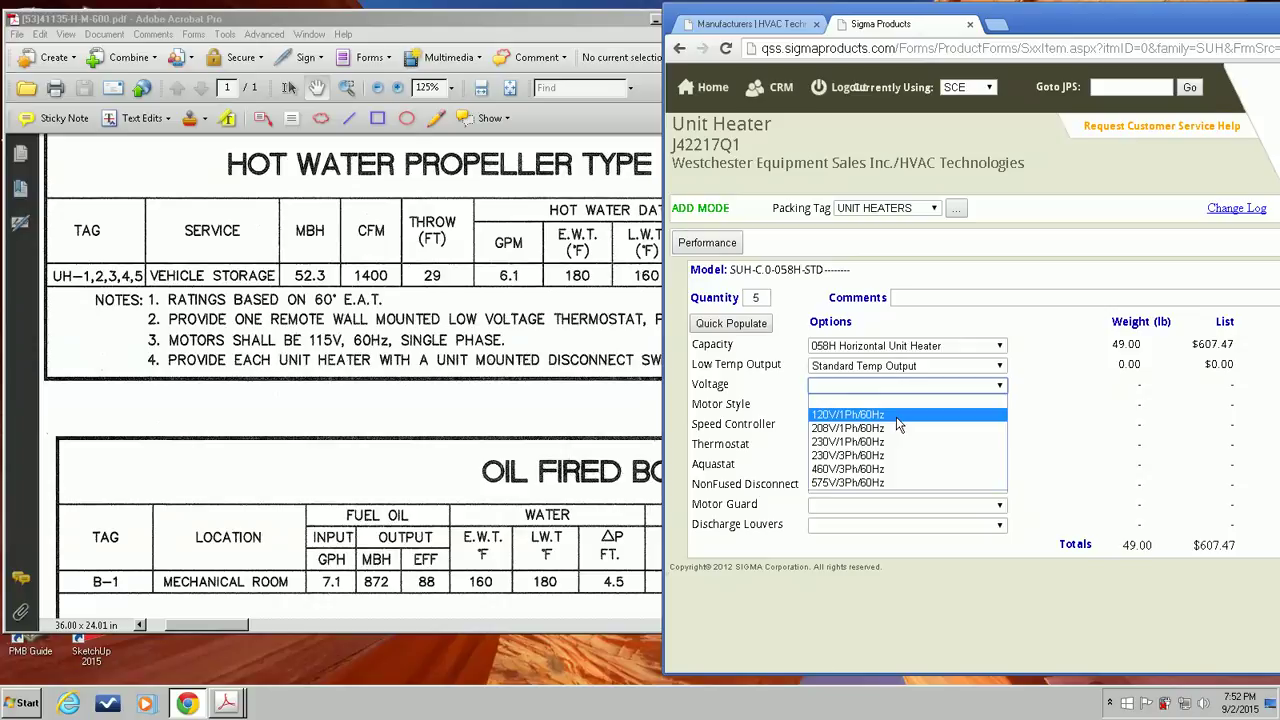
{"action": "left_click", "coordinate": [897, 417]}
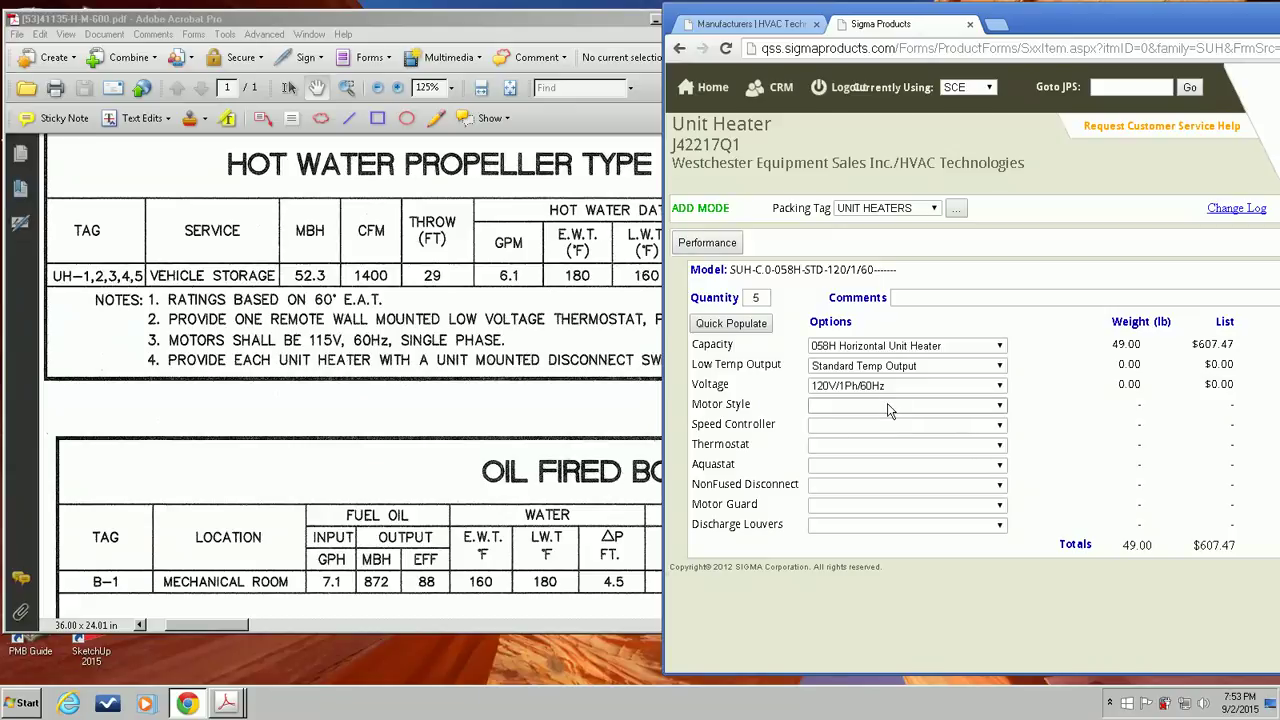
{"action": "left_click", "coordinate": [887, 405]}
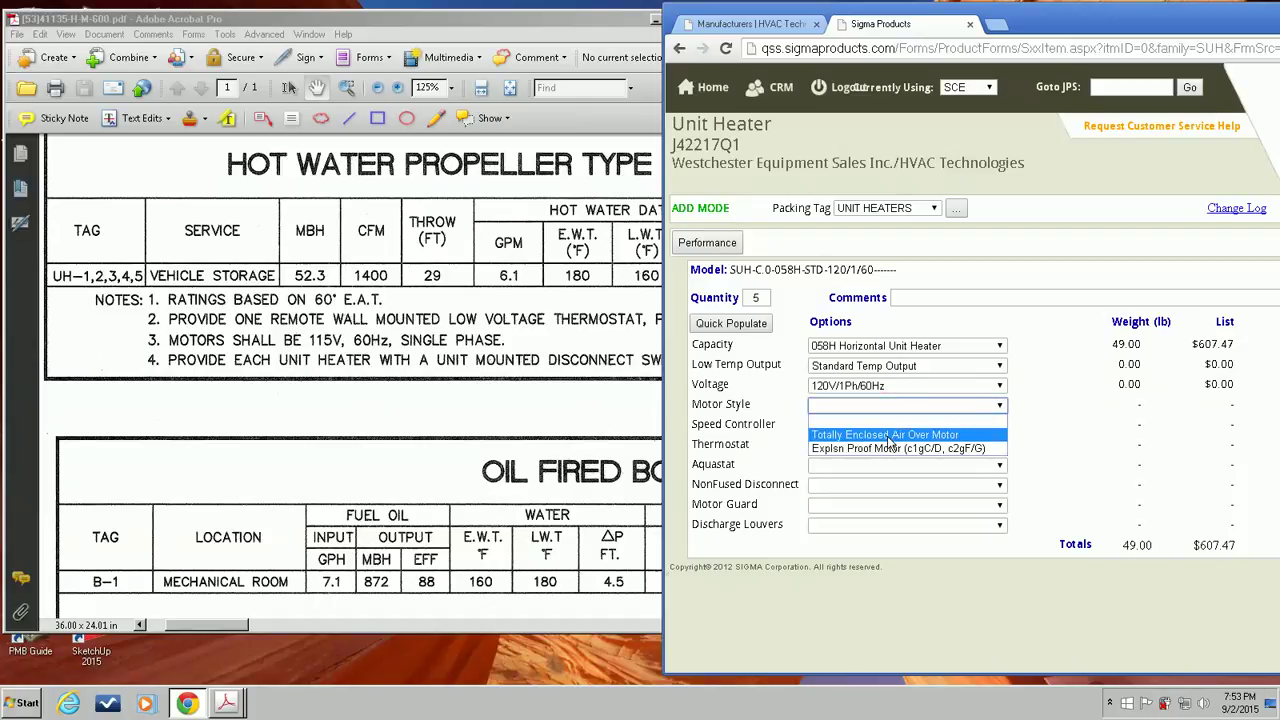
{"action": "left_click", "coordinate": [889, 440]}
{"action": "left_click", "coordinate": [890, 409]}
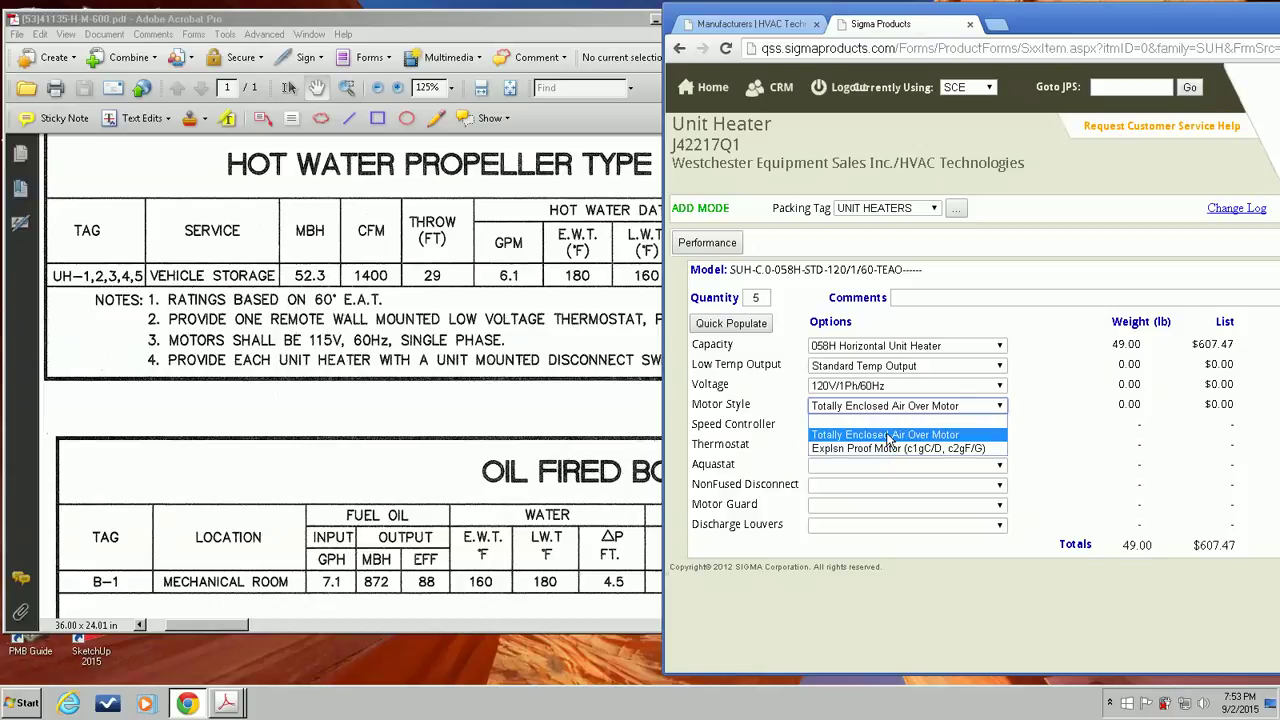
{"action": "left_click", "coordinate": [887, 435]}
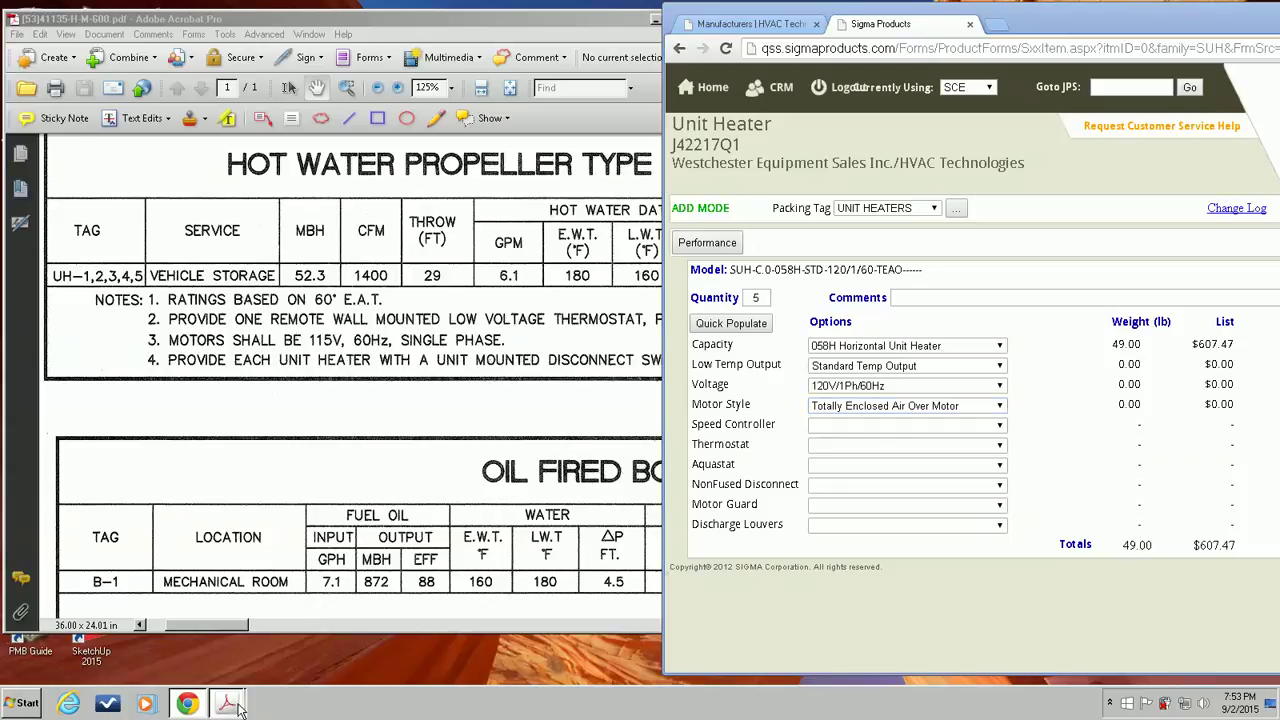
Review the casing, louver, coil, motor and control requirements for propeller type unit heaters in the 238239 Unit Heaters specification PDF
{"action": "mouse_move", "coordinate": [238, 705]}
{"action": "left_click", "coordinate": [243, 641]}
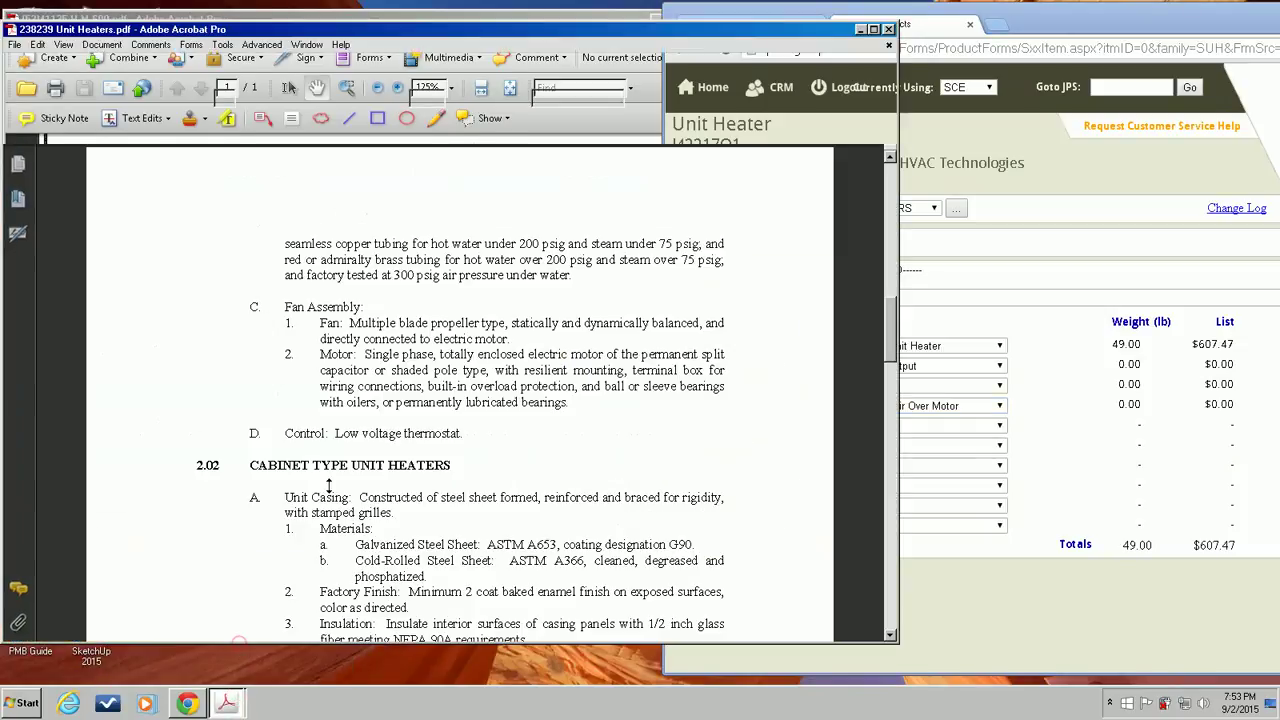
{"action": "scroll", "coordinate": [424, 421], "scroll_direction": "up", "scroll_amount": 2}
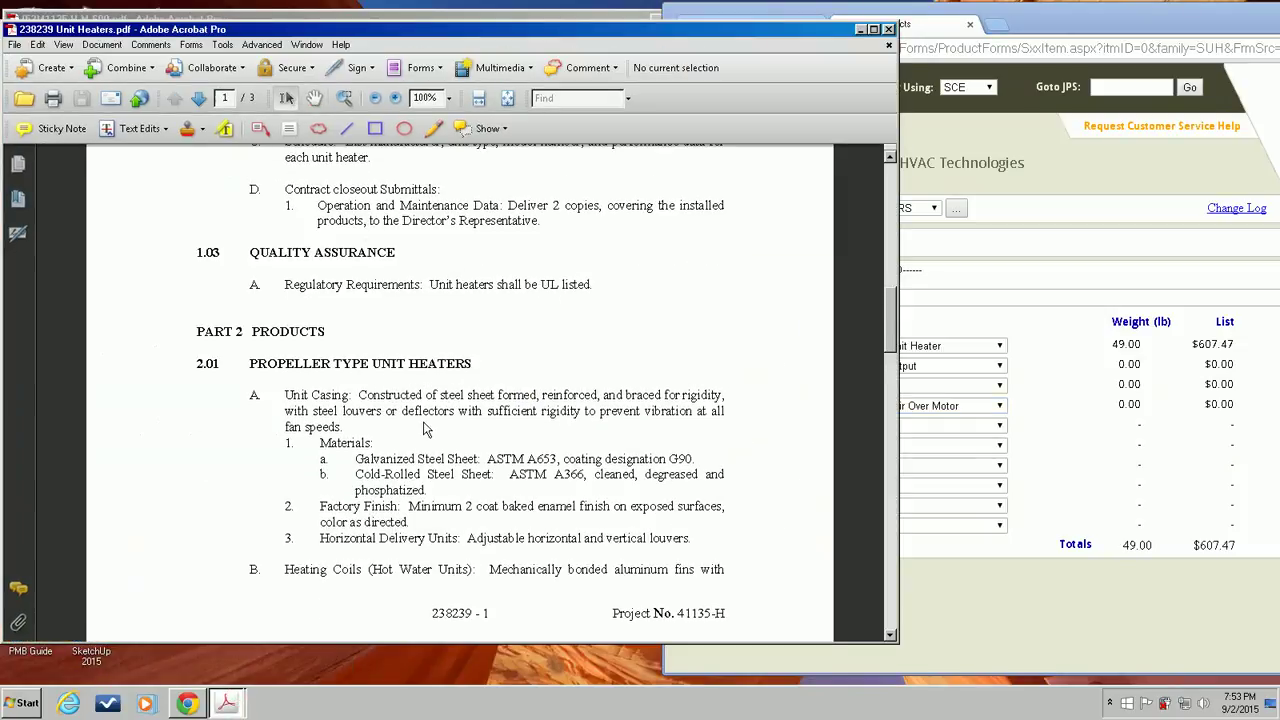
{"action": "scroll", "coordinate": [424, 428], "scroll_direction": "down", "scroll_amount": 1}
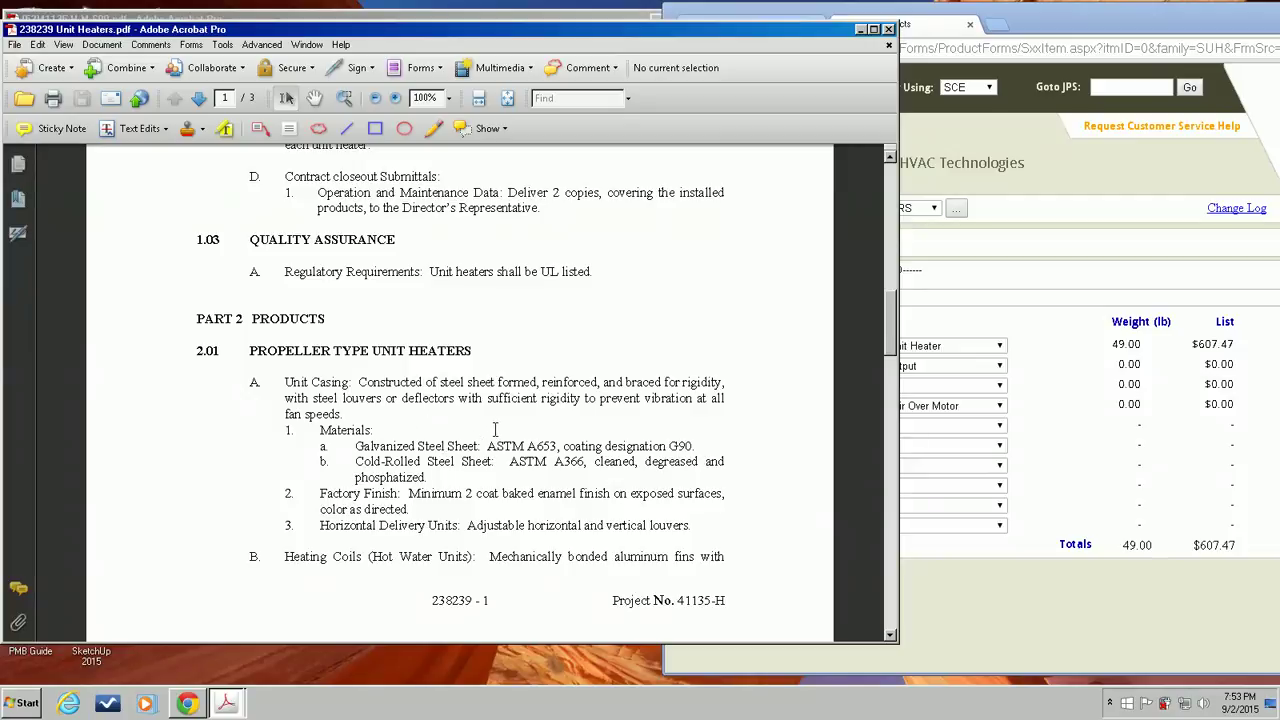
{"action": "scroll", "coordinate": [494, 429], "scroll_direction": "down", "scroll_amount": 1}
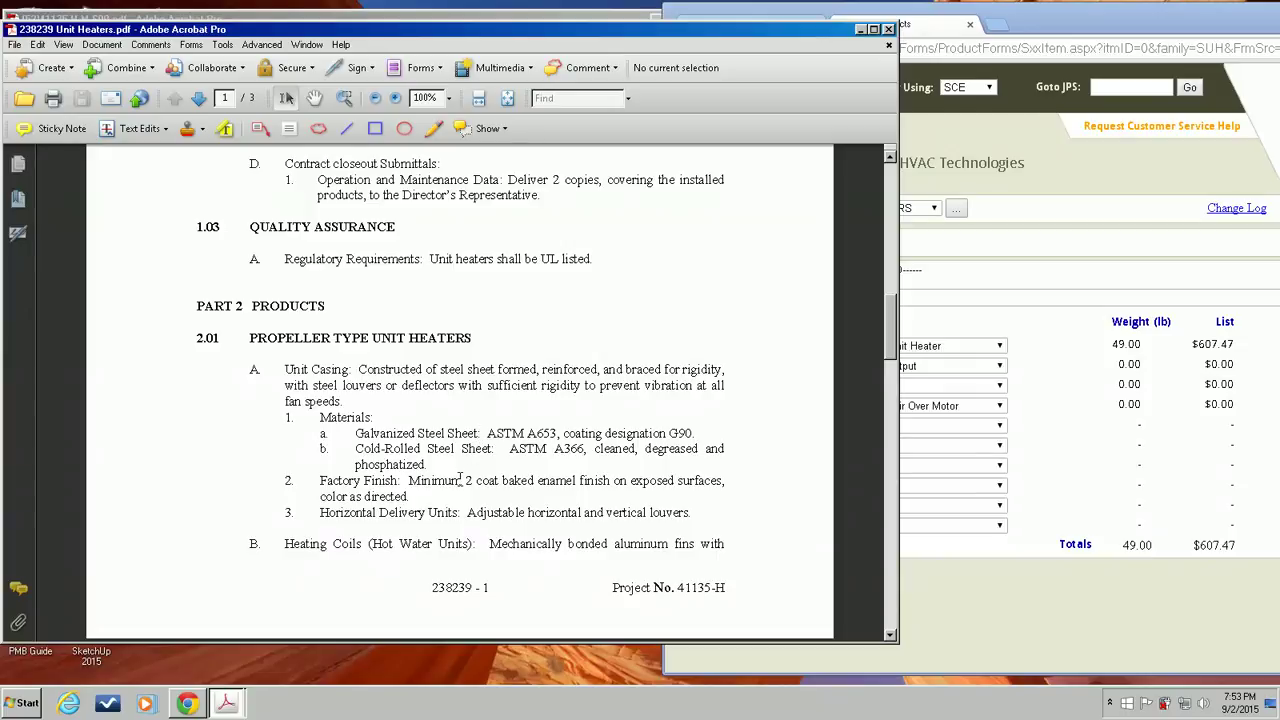
{"action": "scroll", "coordinate": [460, 480], "scroll_direction": "down", "scroll_amount": 10}
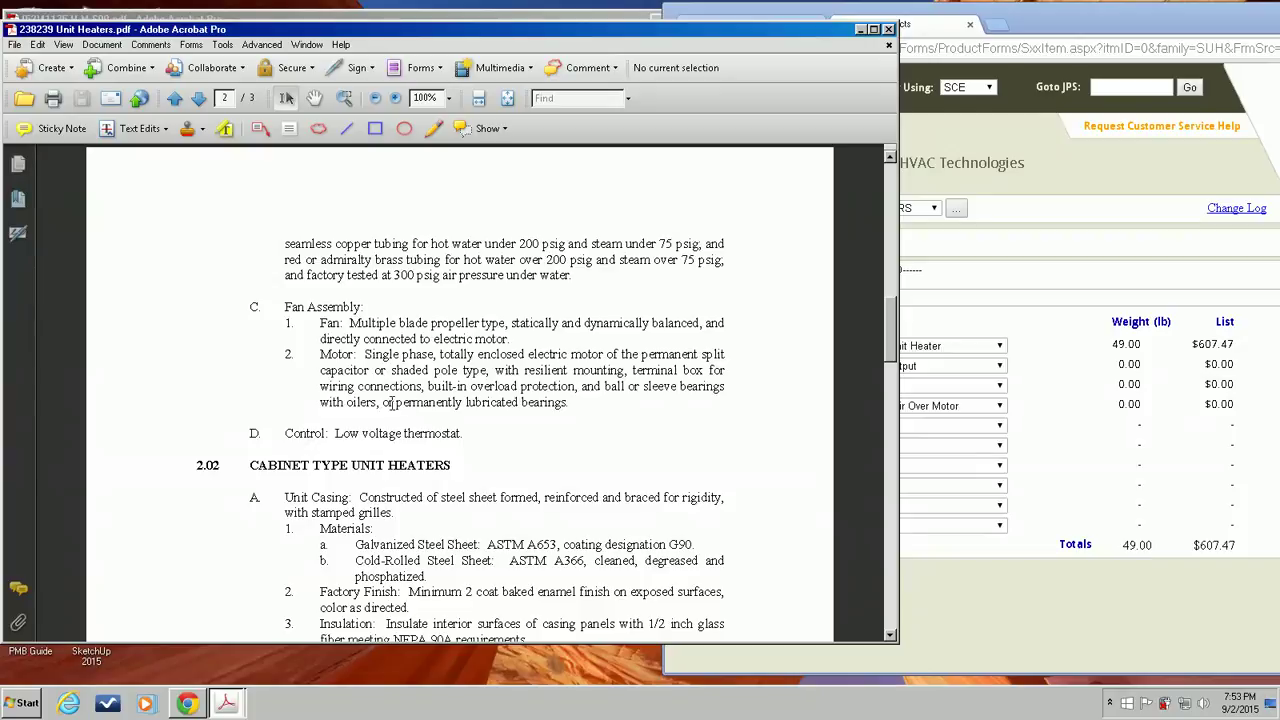
{"action": "scroll", "coordinate": [384, 400], "scroll_direction": "up", "scroll_amount": 10}
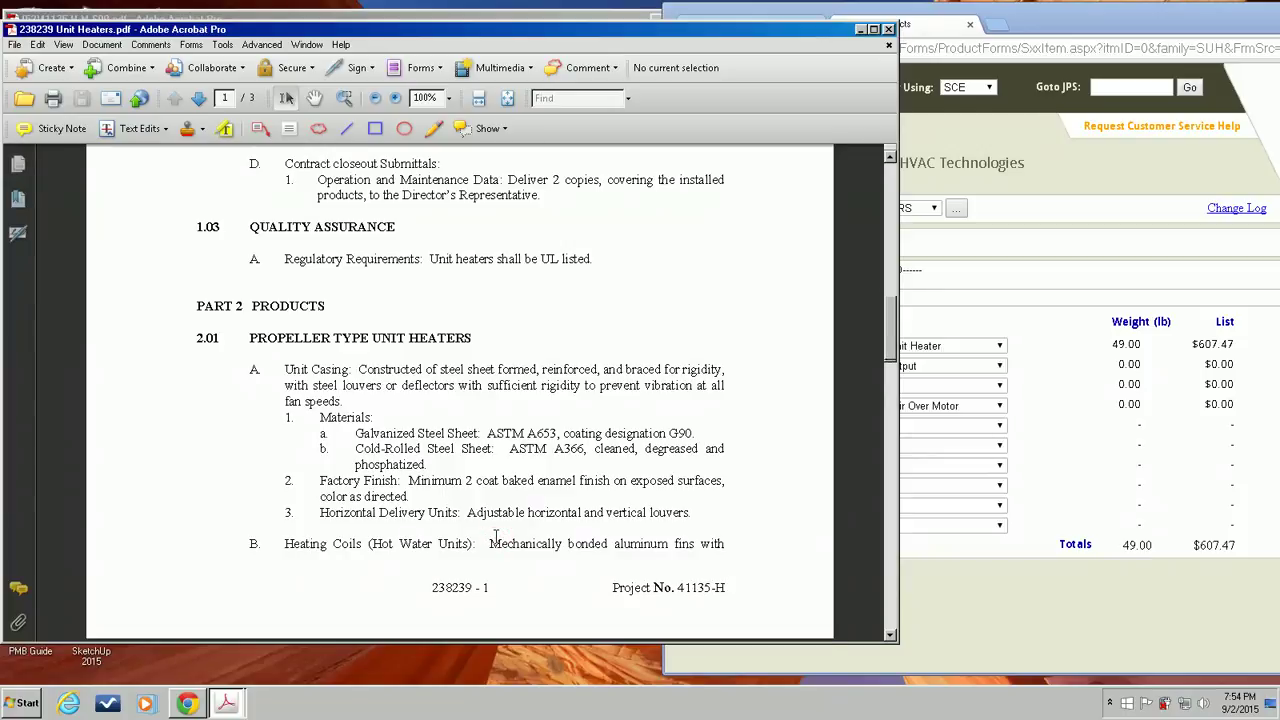
{"action": "scroll", "coordinate": [496, 537], "scroll_direction": "down", "scroll_amount": 5}
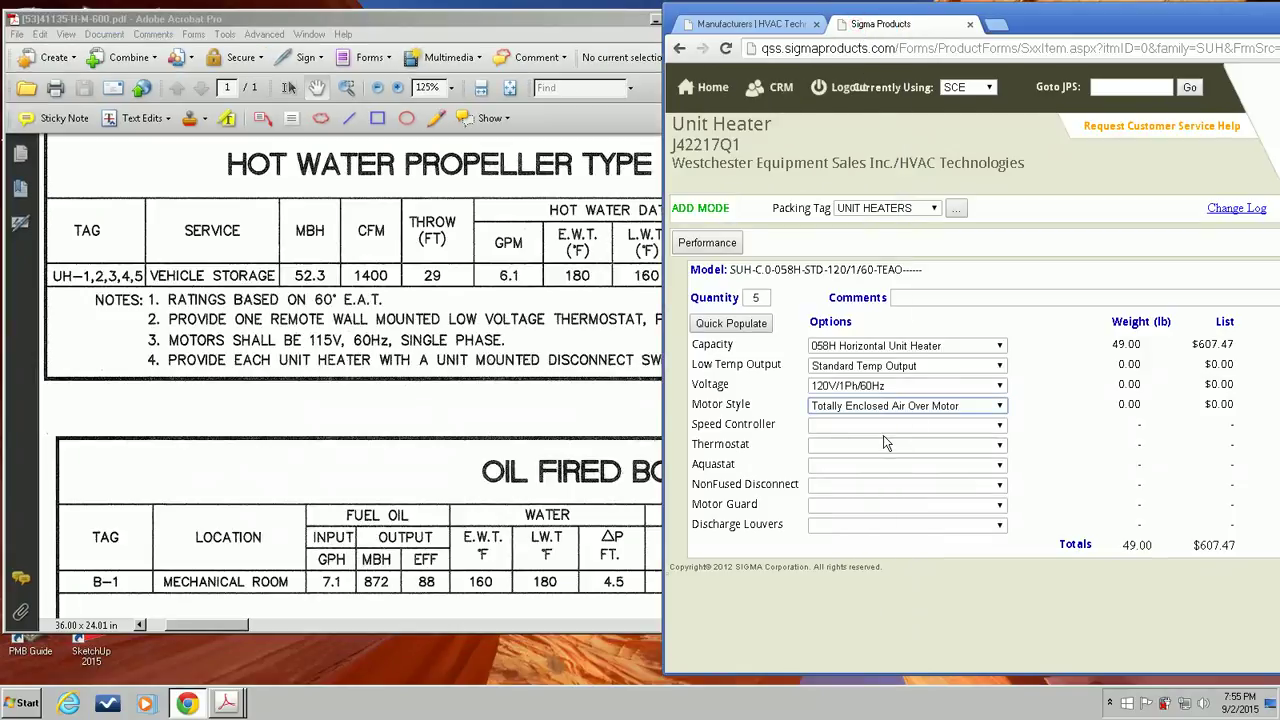
Set the speed controller option on the quote form to No Speed Controller
{"action": "left_click", "coordinate": [883, 429]}
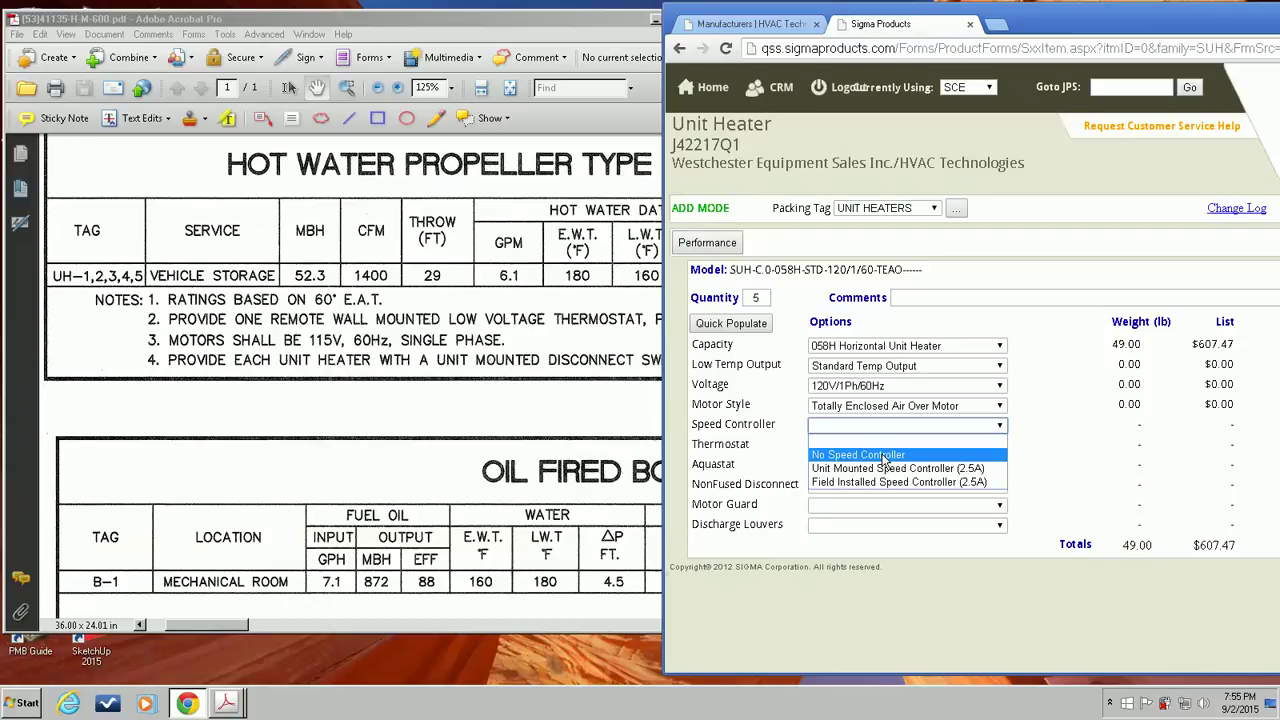
{"action": "left_click", "coordinate": [884, 457]}
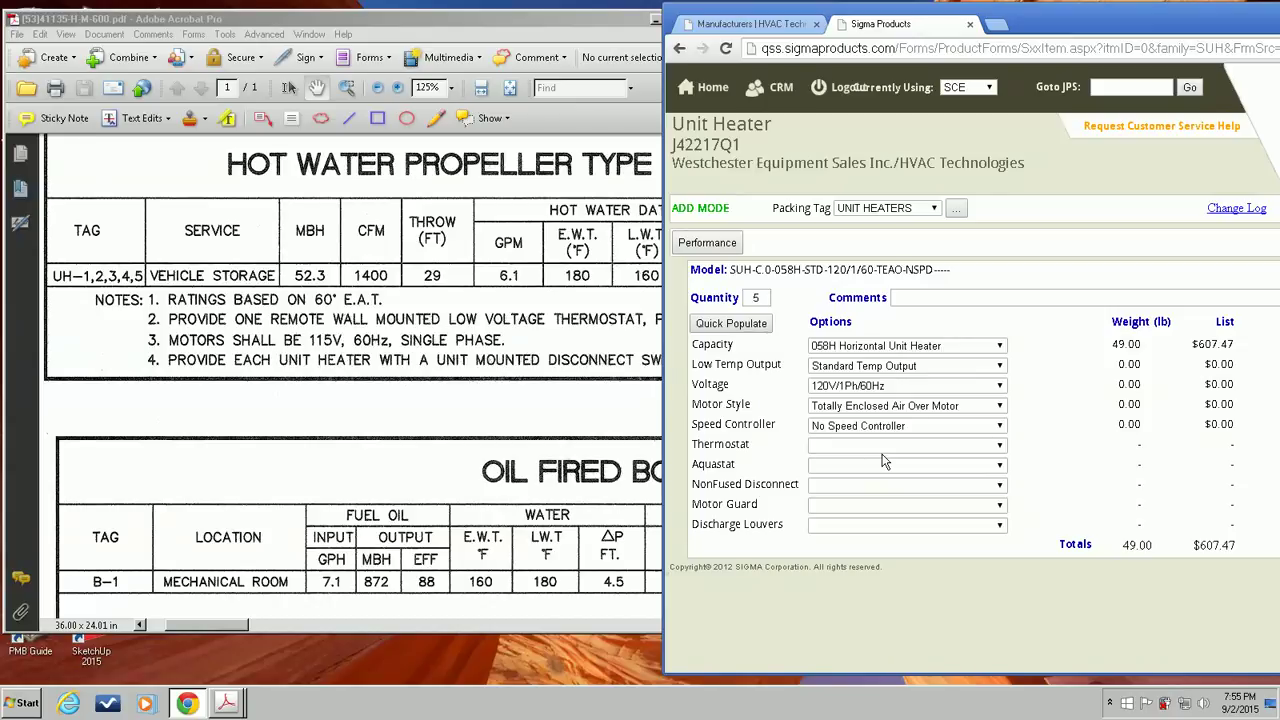
Check the schedule note on the remote wall mounted low voltage thermostat and set the thermostat option to Field Installed Thermostat
{"action": "left_click", "coordinate": [885, 450]}
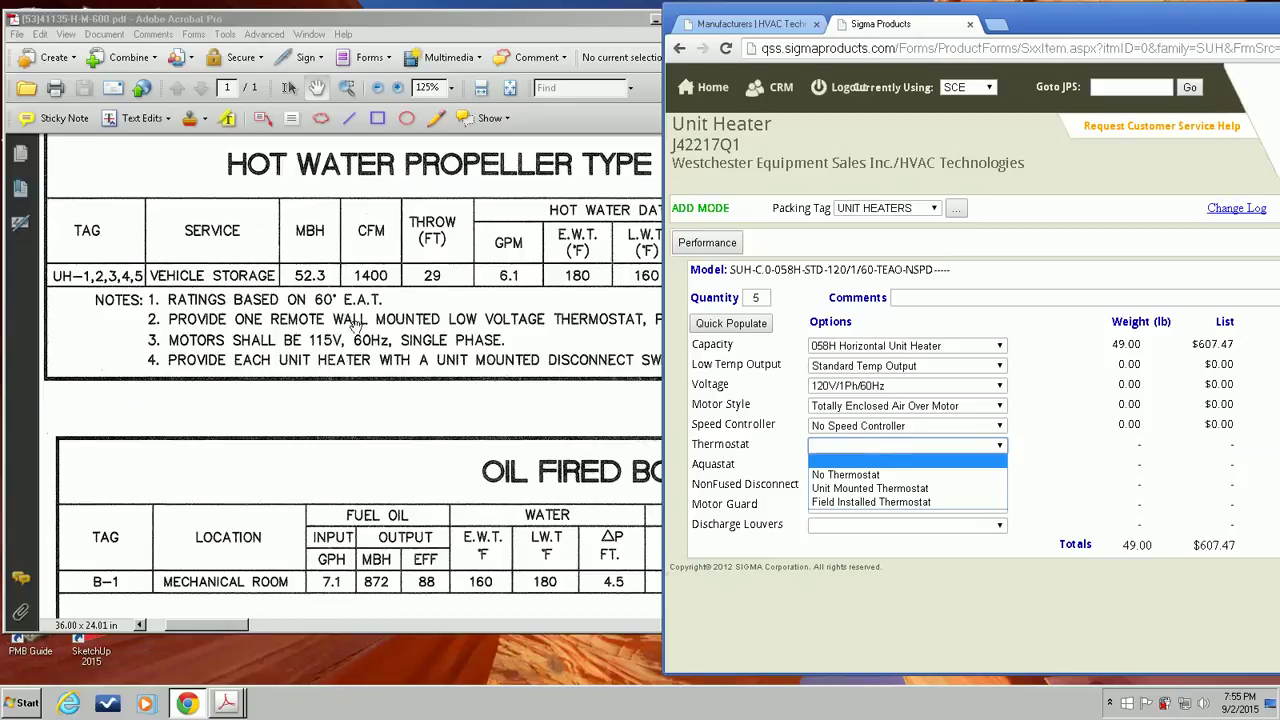
{"action": "left_click", "coordinate": [329, 343]}
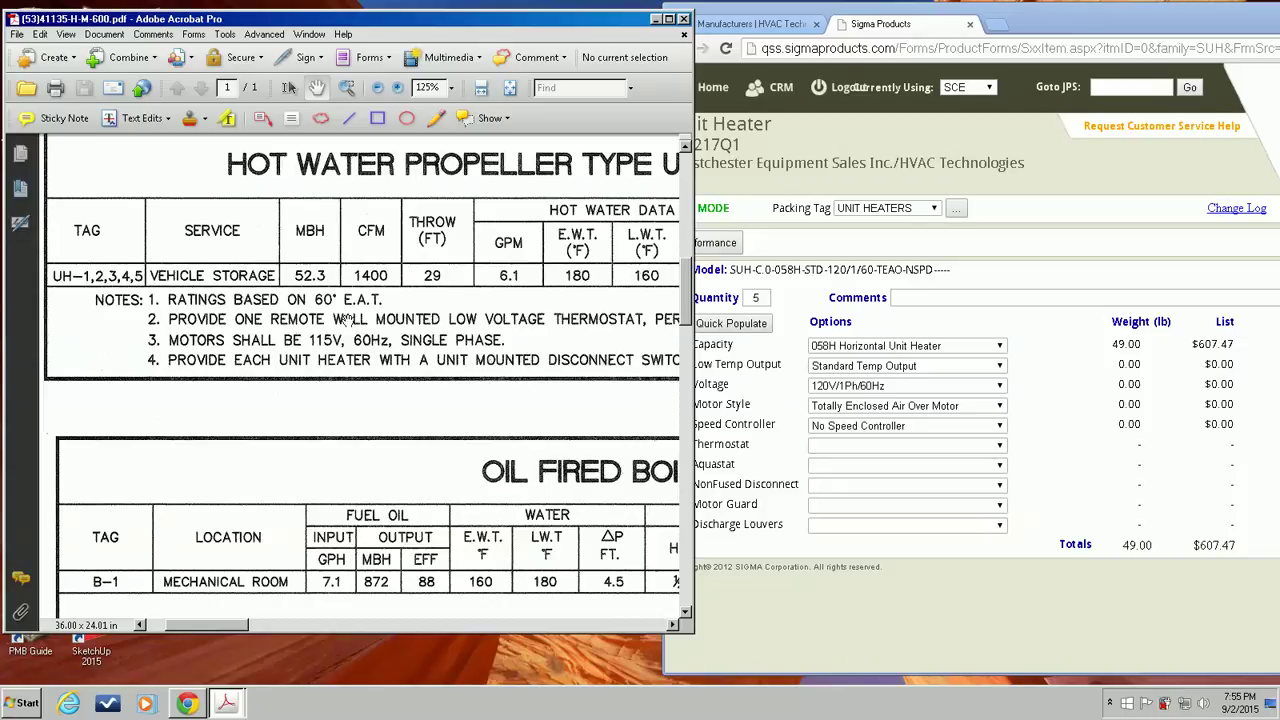
{"action": "scroll", "coordinate": [590, 320], "scroll_direction": "right", "scroll_amount": 3}
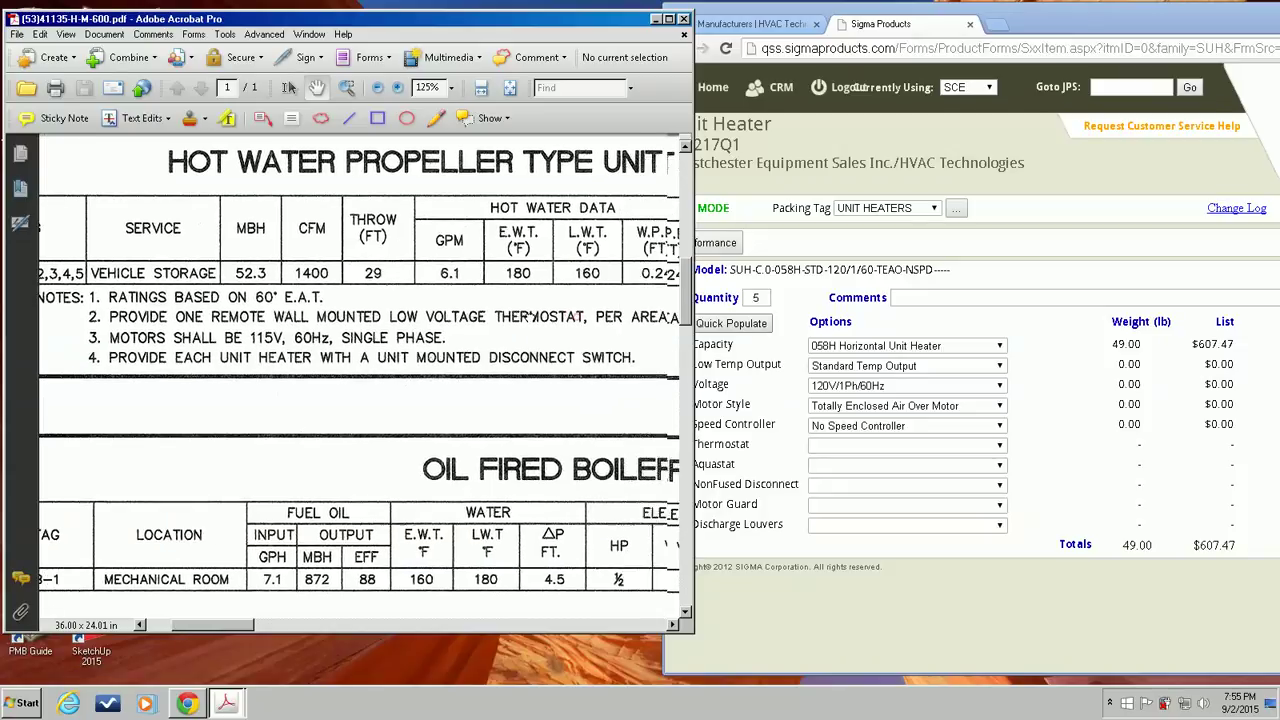
{"action": "left_click", "coordinate": [859, 452]}
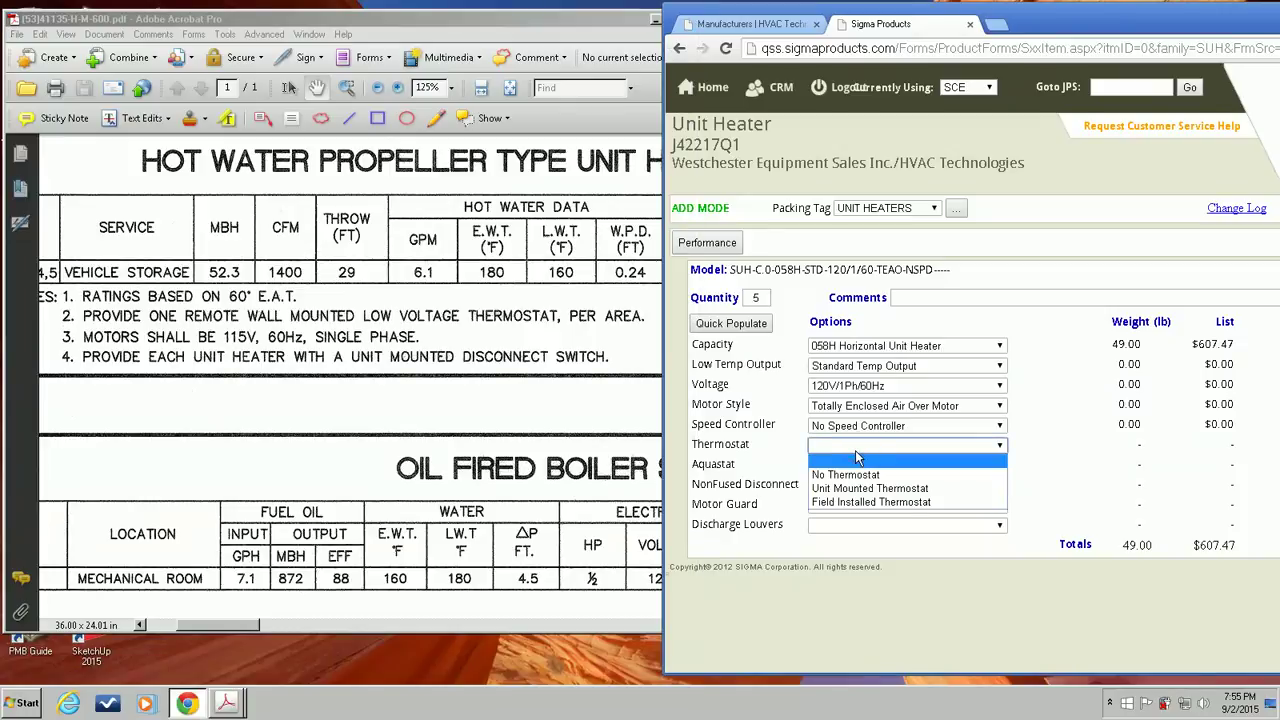
{"action": "left_click", "coordinate": [866, 503]}
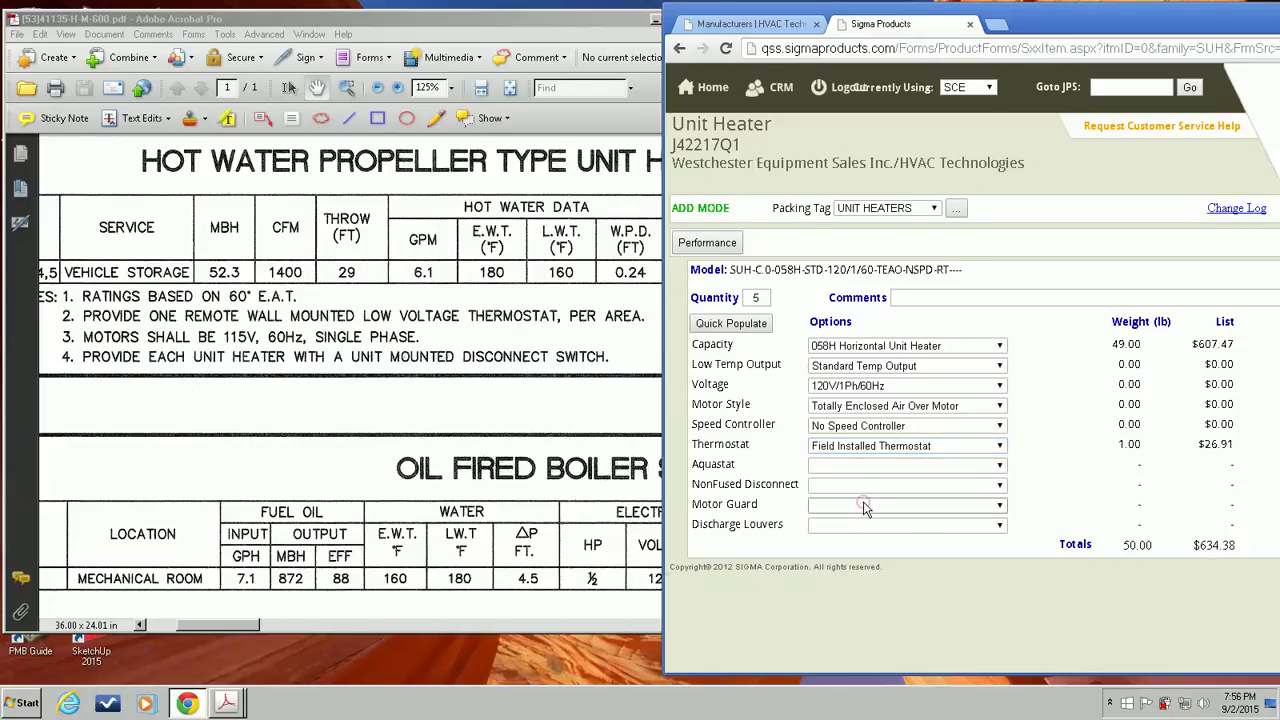
Shift the quote form clear of the schedule PDF and set the aquastat option to No Aquastat
{"action": "left_click", "coordinate": [850, 467]}
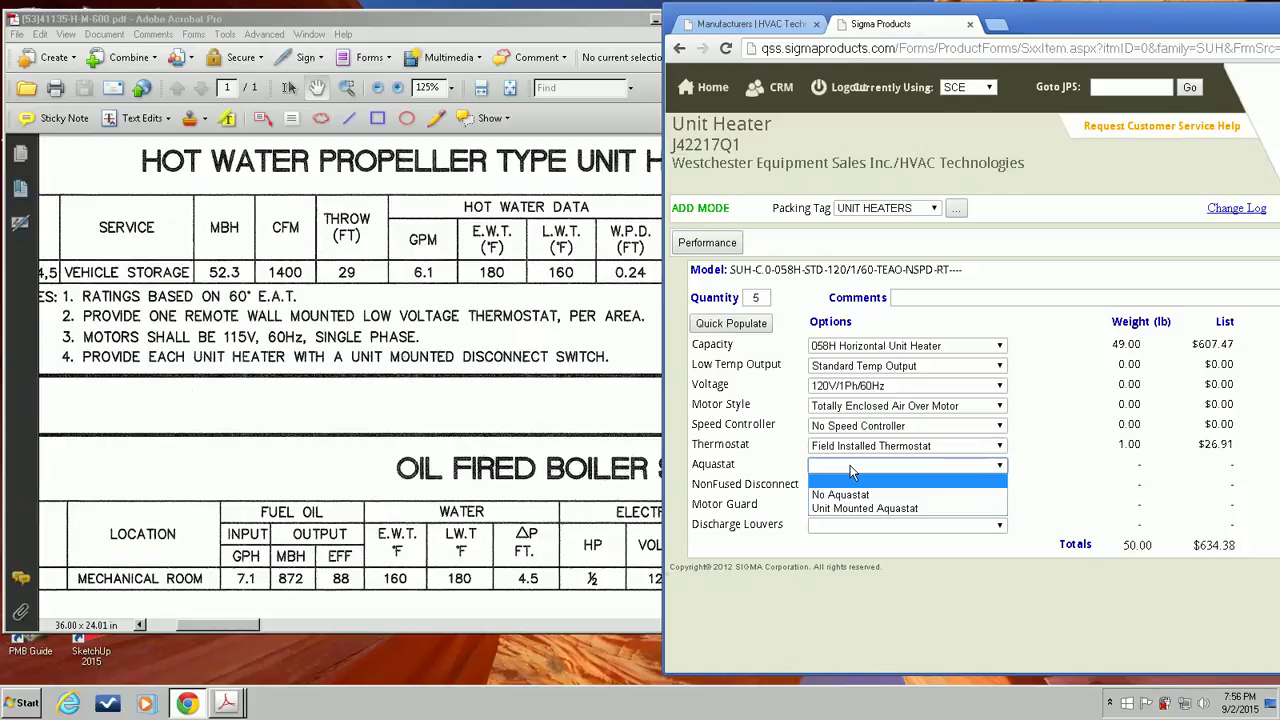
{"action": "left_click", "coordinate": [1075, 24]}
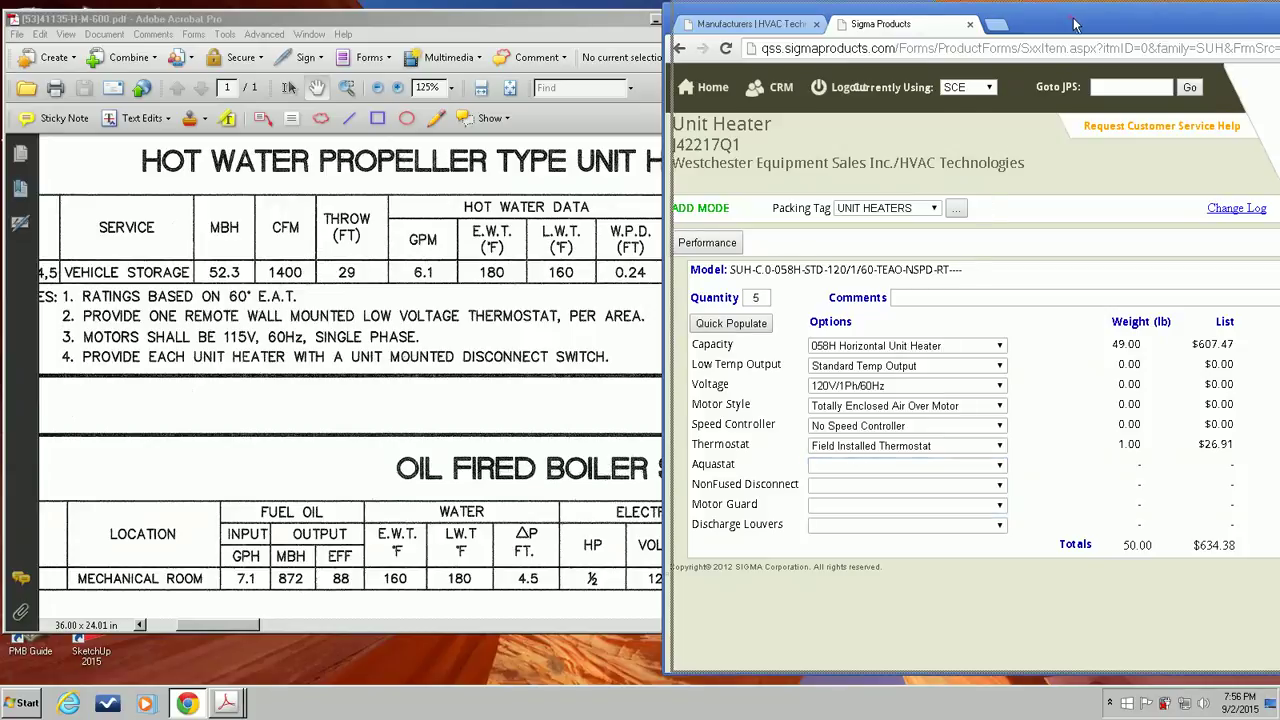
{"action": "left_click_drag", "start_coordinate": [1075, 24], "coordinate": [1133, 26]}
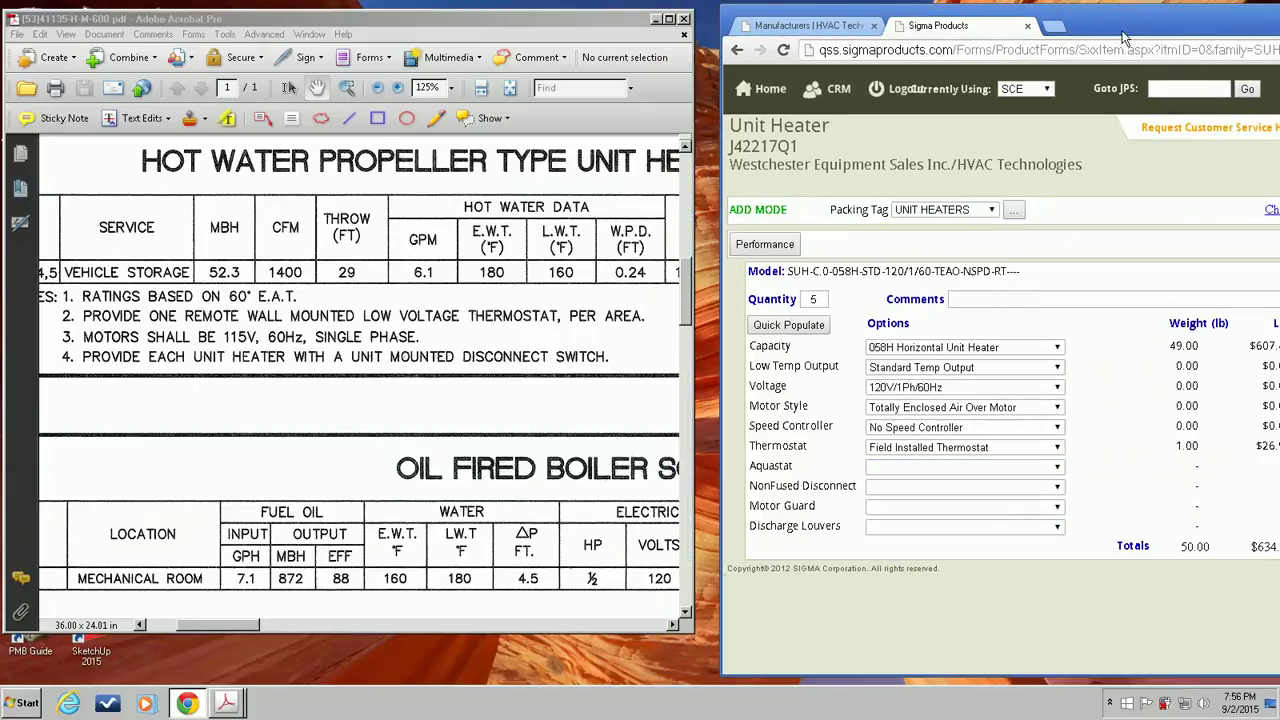
{"action": "left_click", "coordinate": [937, 466]}
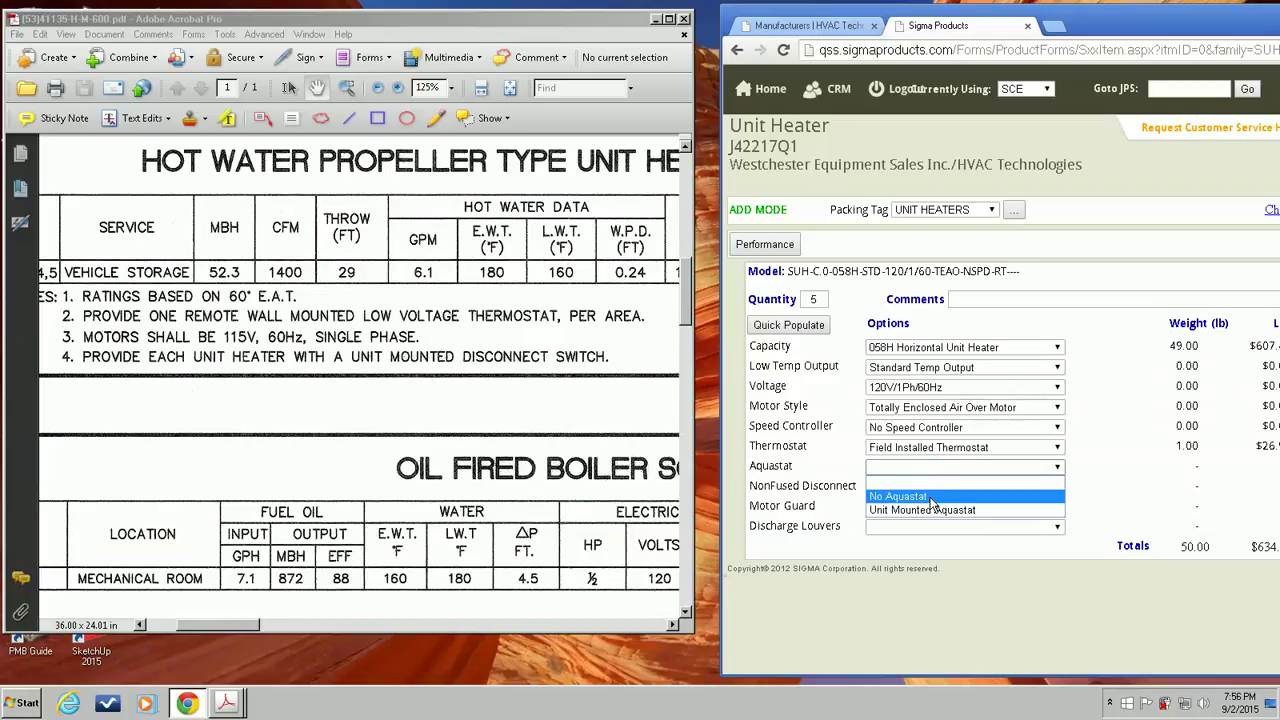
{"action": "left_click", "coordinate": [931, 497]}
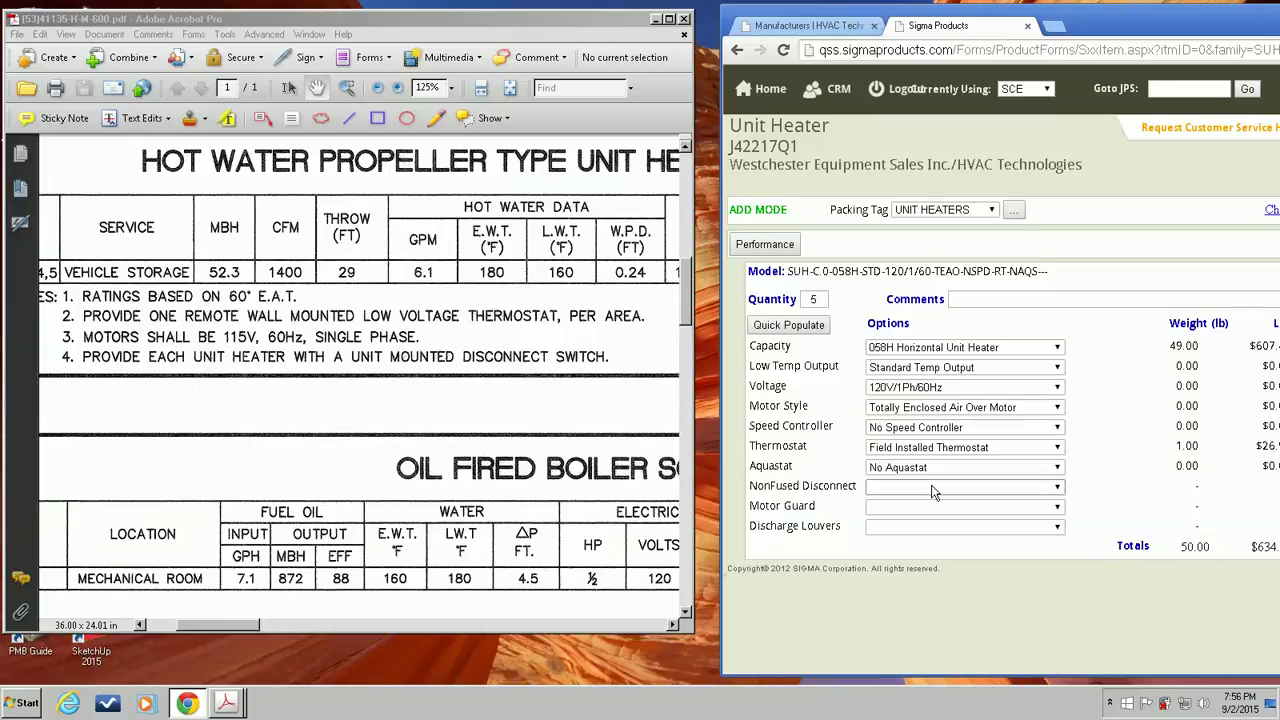
Set the non-fused disconnect to U/Mounted Non-Fused Disc (1Ph) and the motor guard to OSHA (Standard)
{"action": "left_click", "coordinate": [932, 487]}
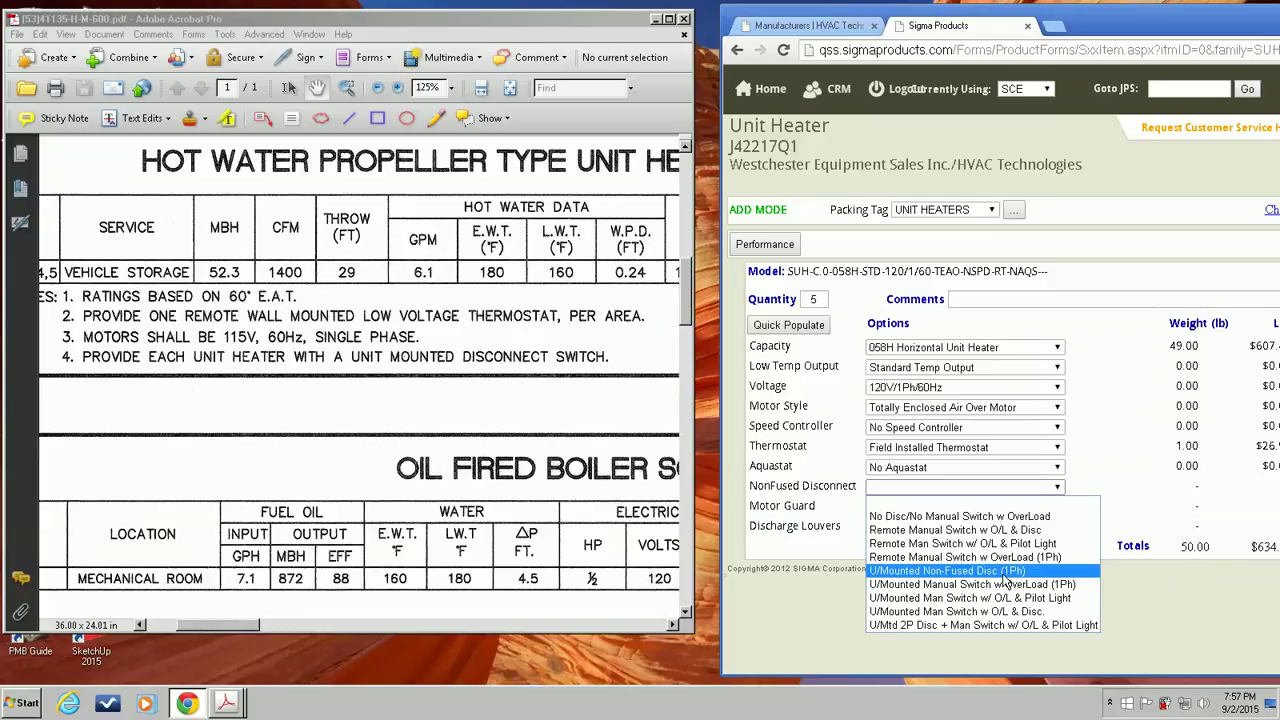
{"action": "left_click", "coordinate": [1004, 574]}
{"action": "left_click", "coordinate": [940, 507]}
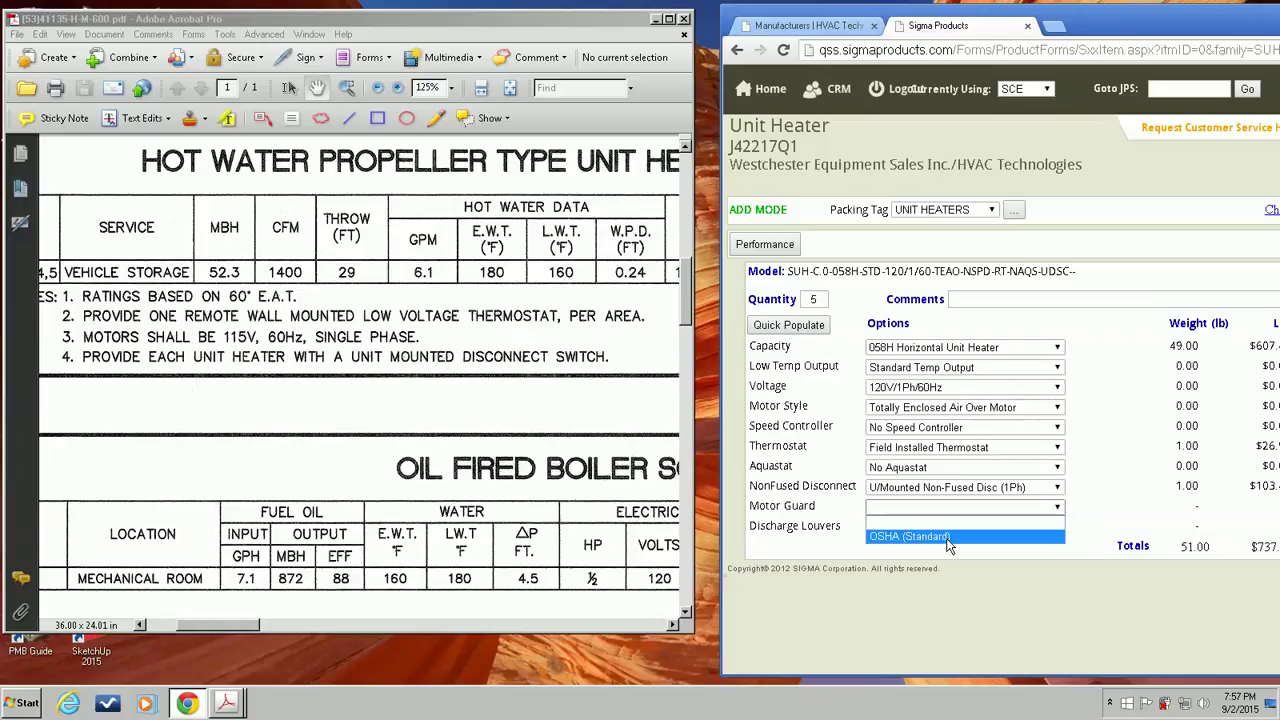
{"action": "left_click", "coordinate": [948, 538]}
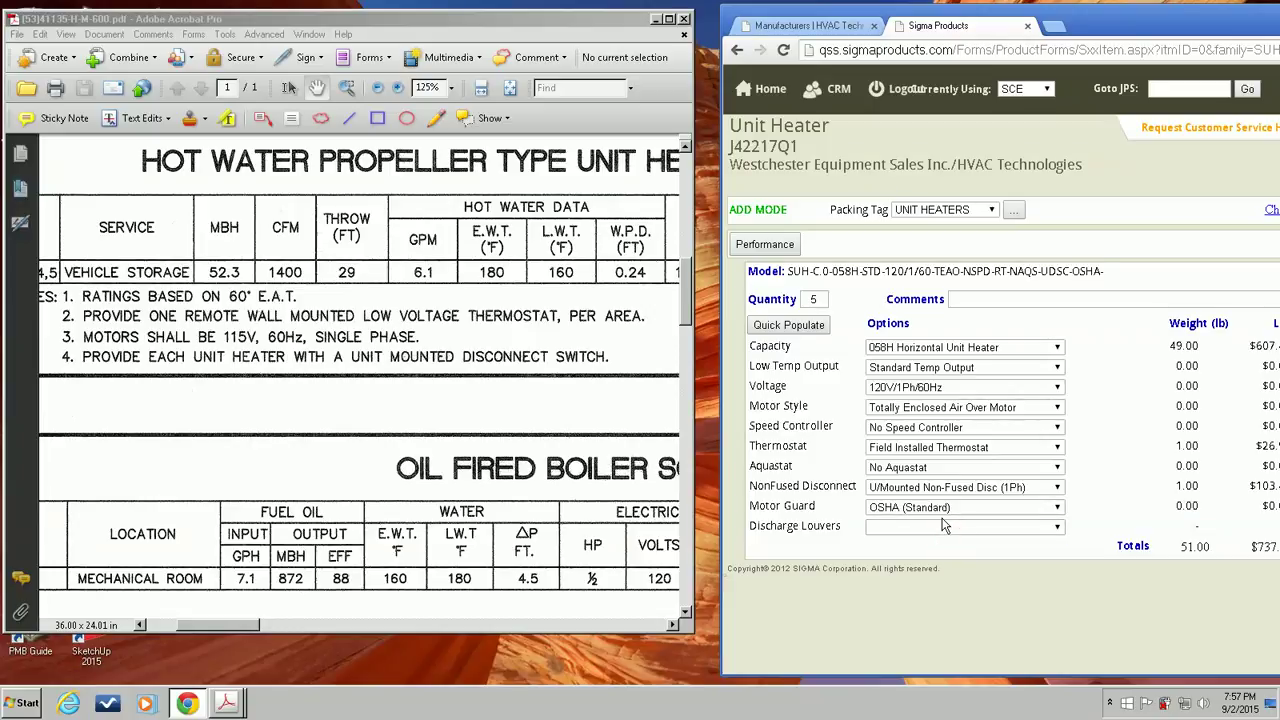
Check the louver requirement in the 238239 Unit Heaters specification and set the discharge louvers to Field Mounted LFD Kit (047H/058H)
{"action": "left_click", "coordinate": [945, 529]}
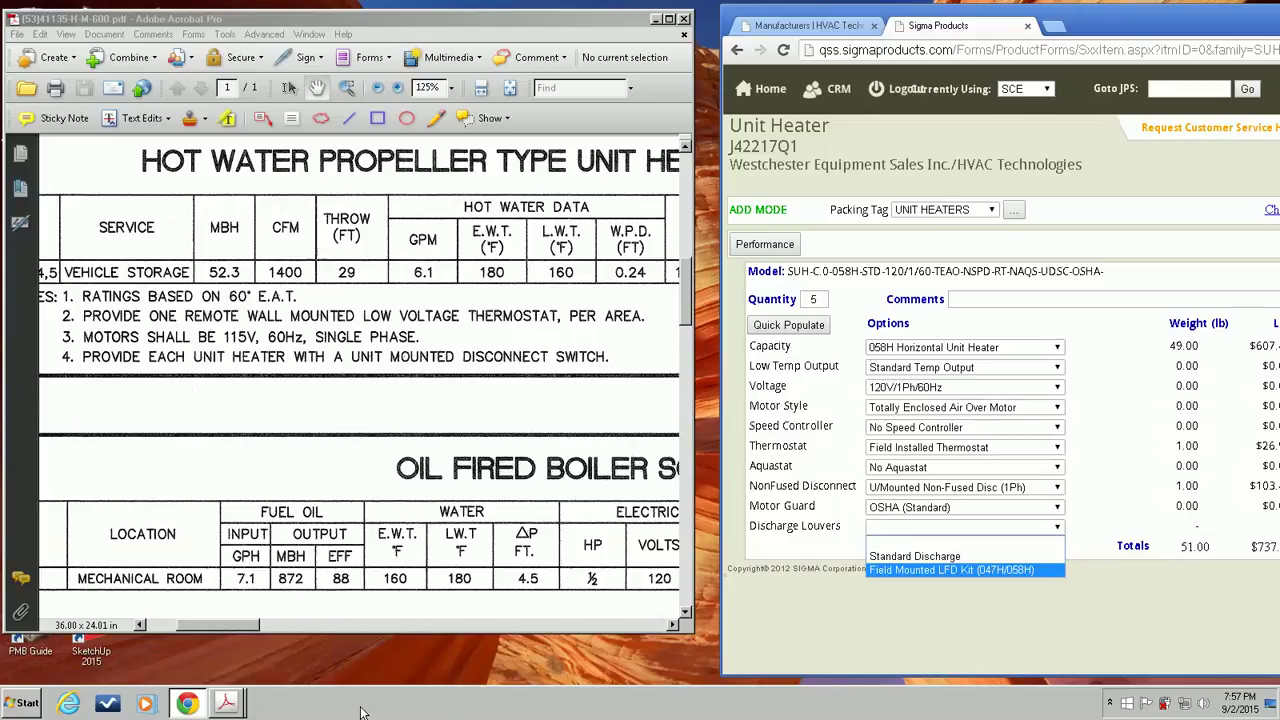
{"action": "mouse_move", "coordinate": [228, 704]}
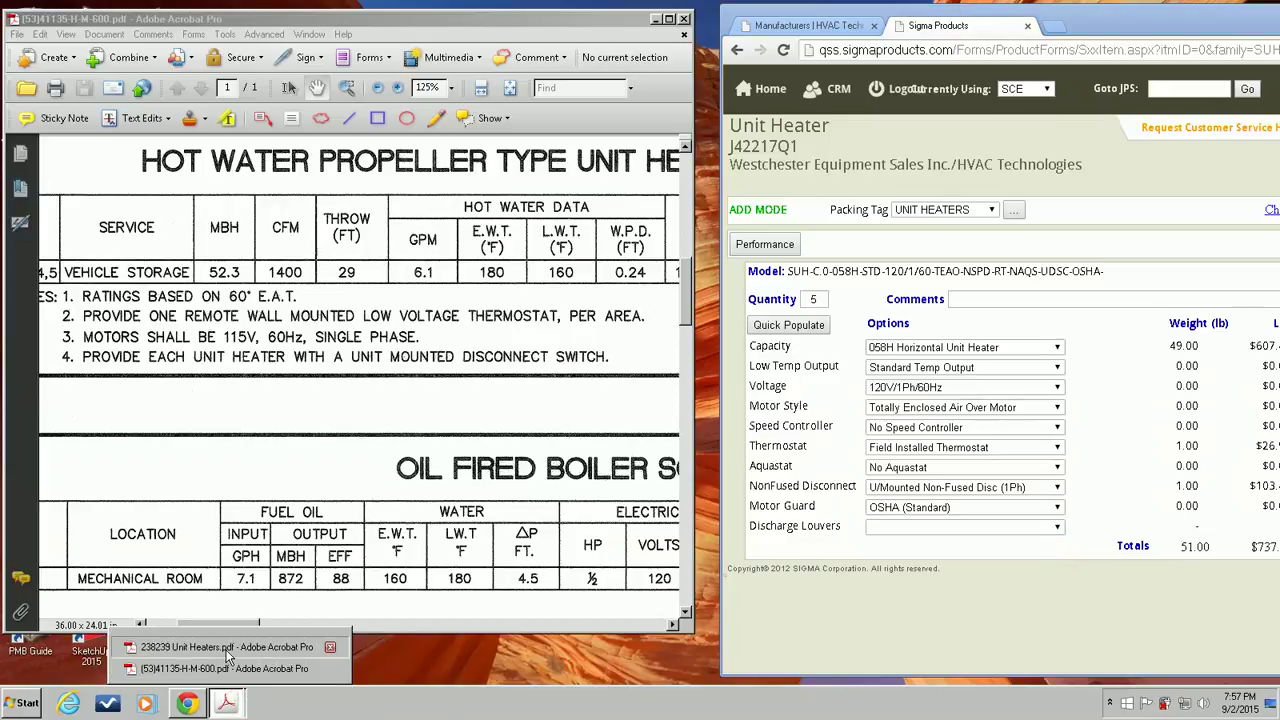
{"action": "left_click", "coordinate": [223, 655]}
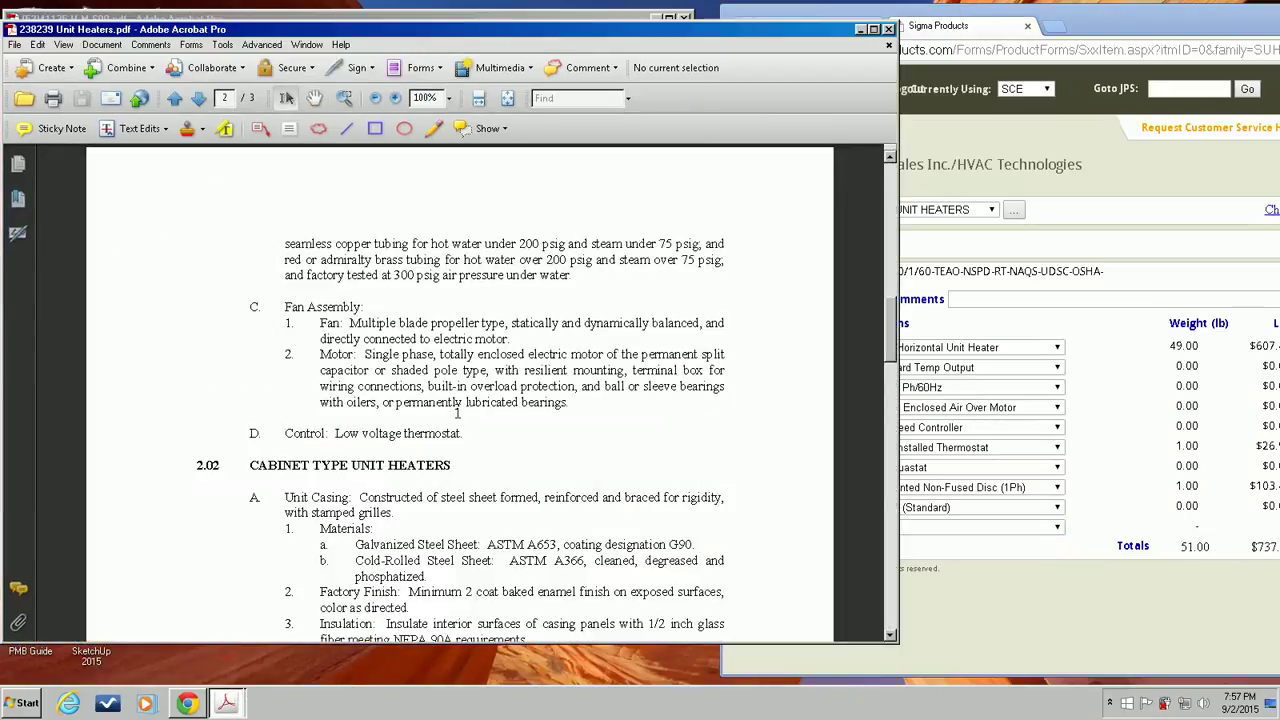
{"action": "scroll", "coordinate": [457, 411], "scroll_direction": "up", "scroll_amount": 10}
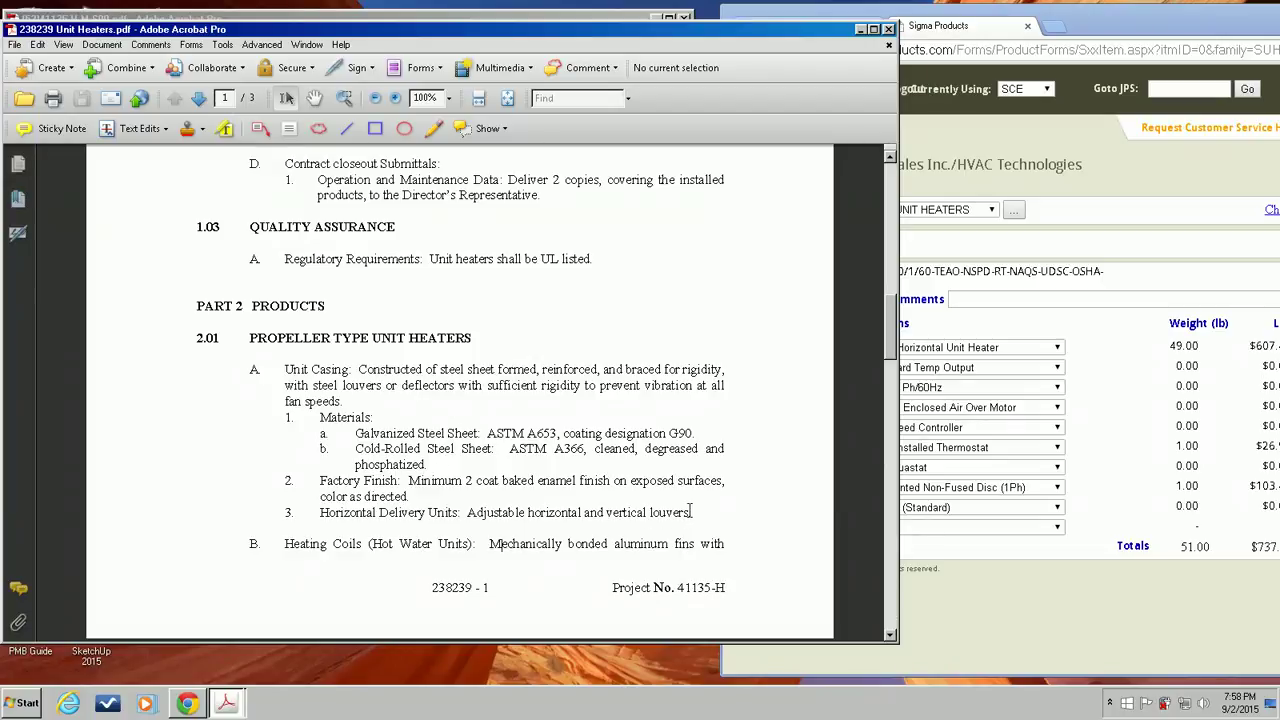
{"action": "left_click", "coordinate": [947, 547]}
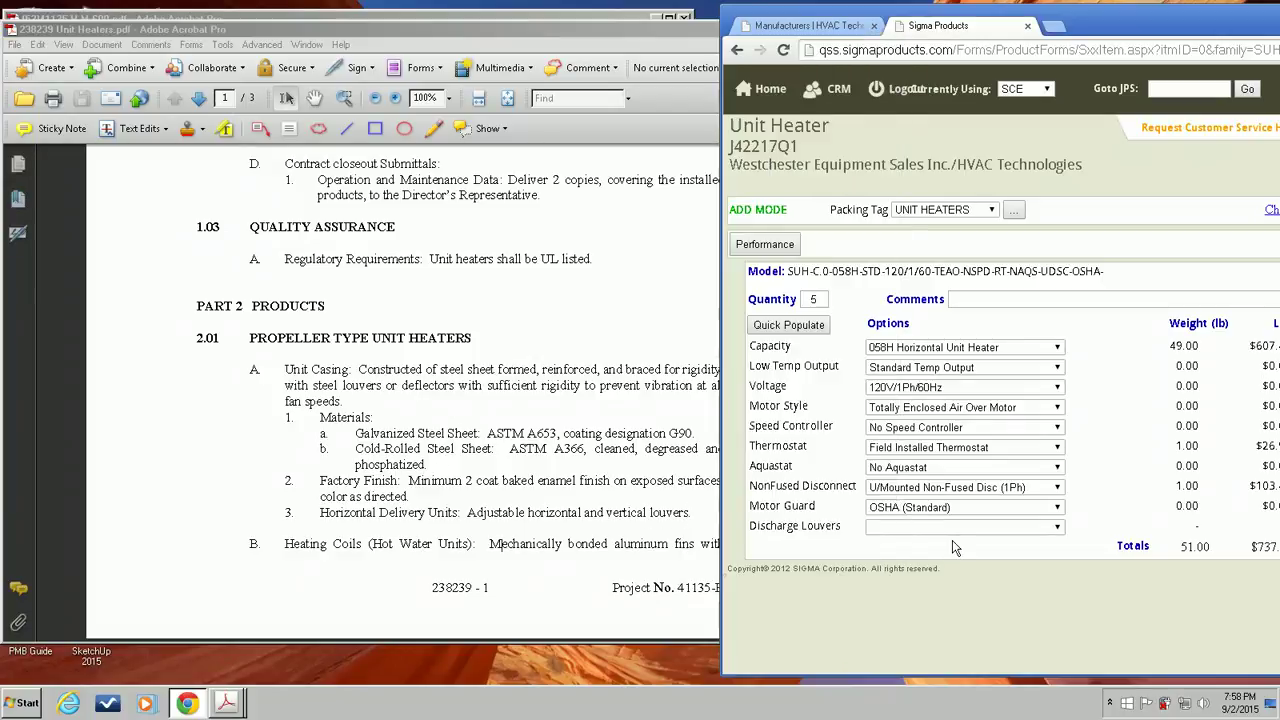
{"action": "left_click", "coordinate": [950, 530]}
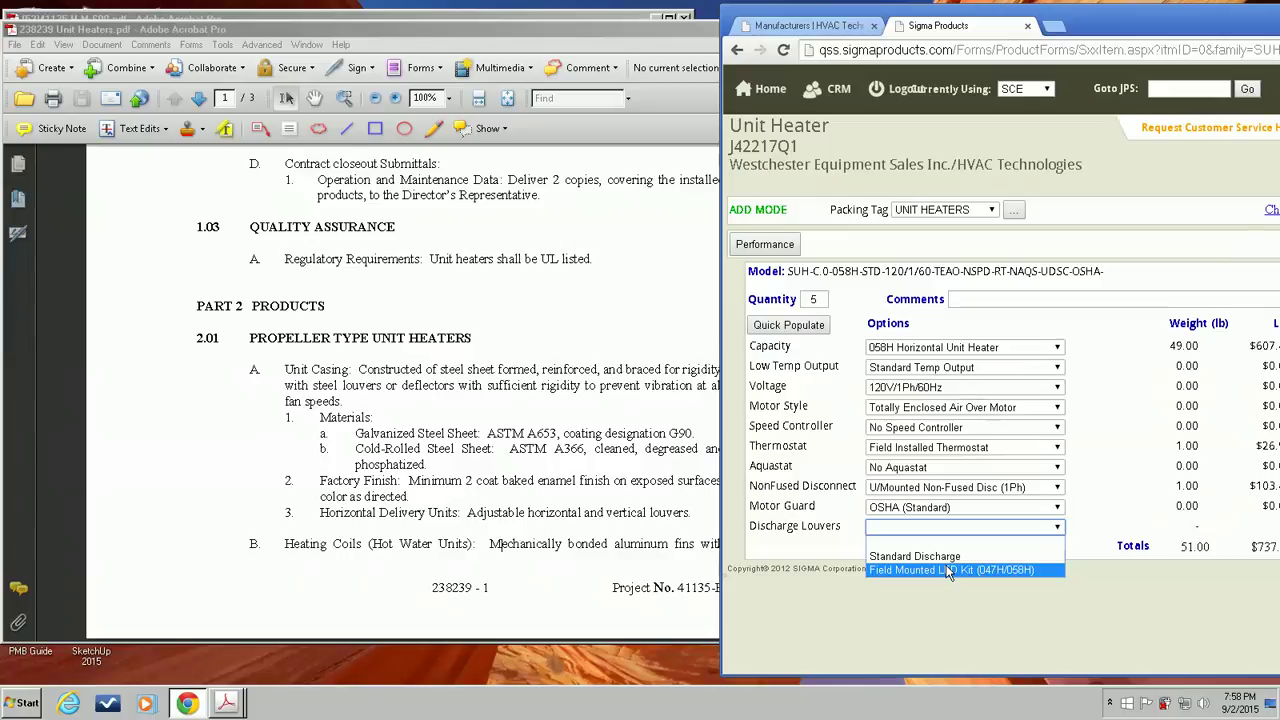
{"action": "left_click", "coordinate": [948, 571]}
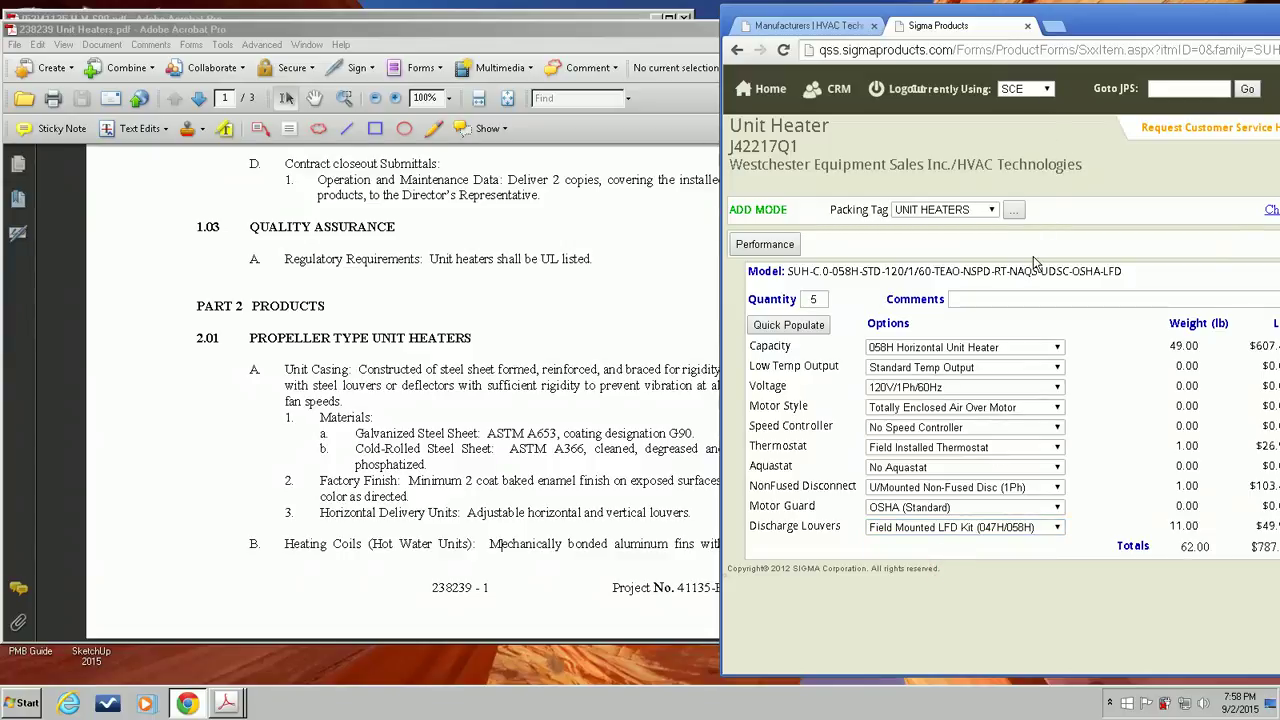
Open the heater's performance calculation, check its CFM choices, and arrange it beside the 41135-H-M-600 schedule PDF
{"action": "left_click", "coordinate": [771, 245]}
{"action": "left_click_drag", "start_coordinate": [1155, 20], "coordinate": [762, 57]}
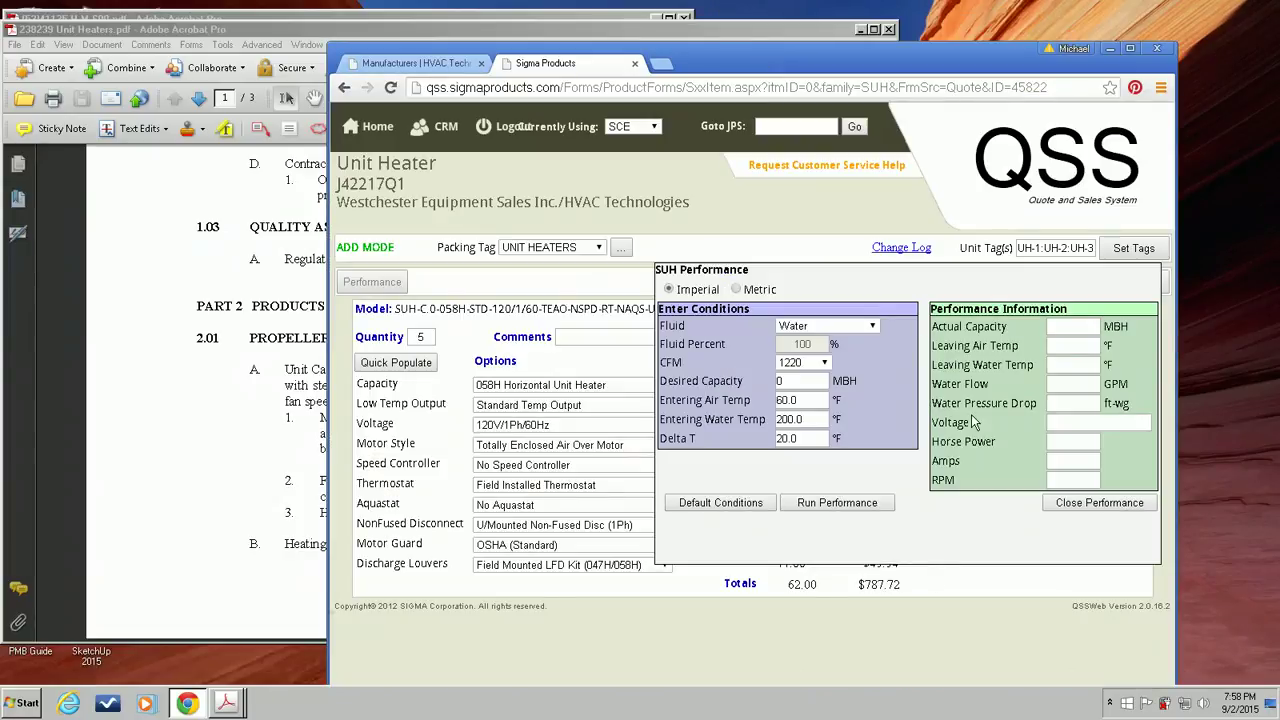
{"action": "left_click", "coordinate": [820, 364]}
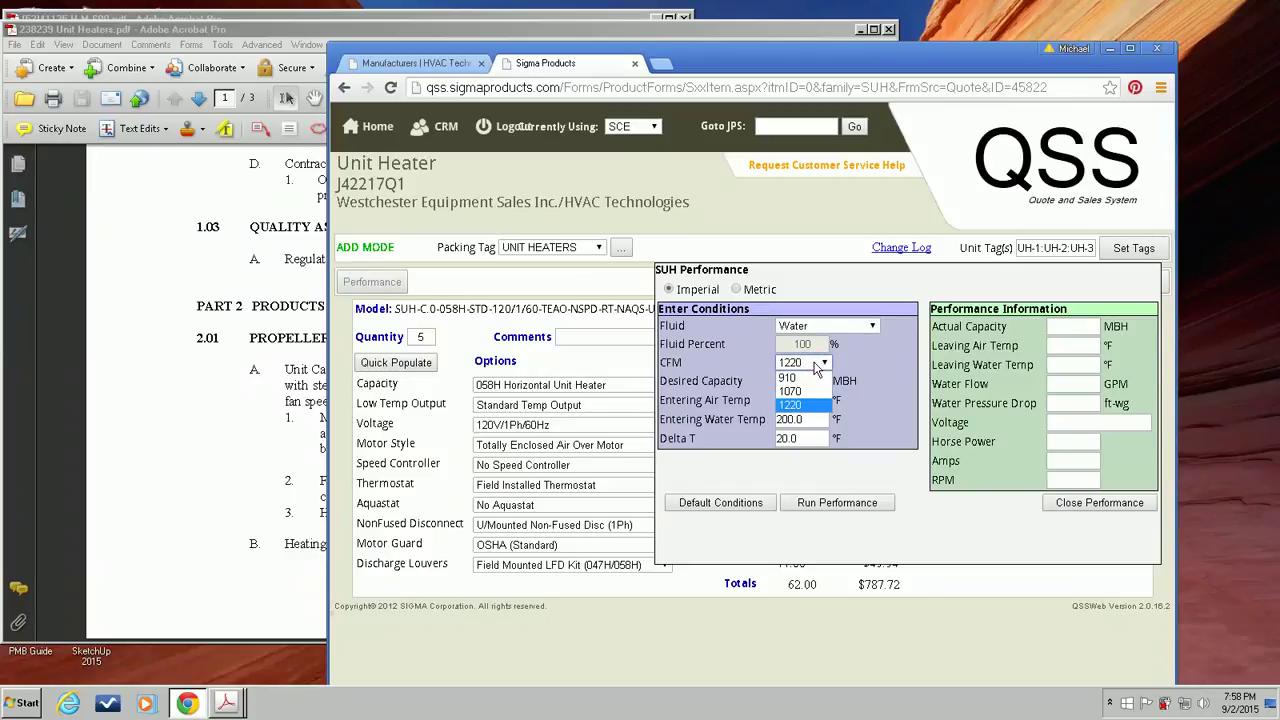
{"action": "left_click", "coordinate": [815, 366]}
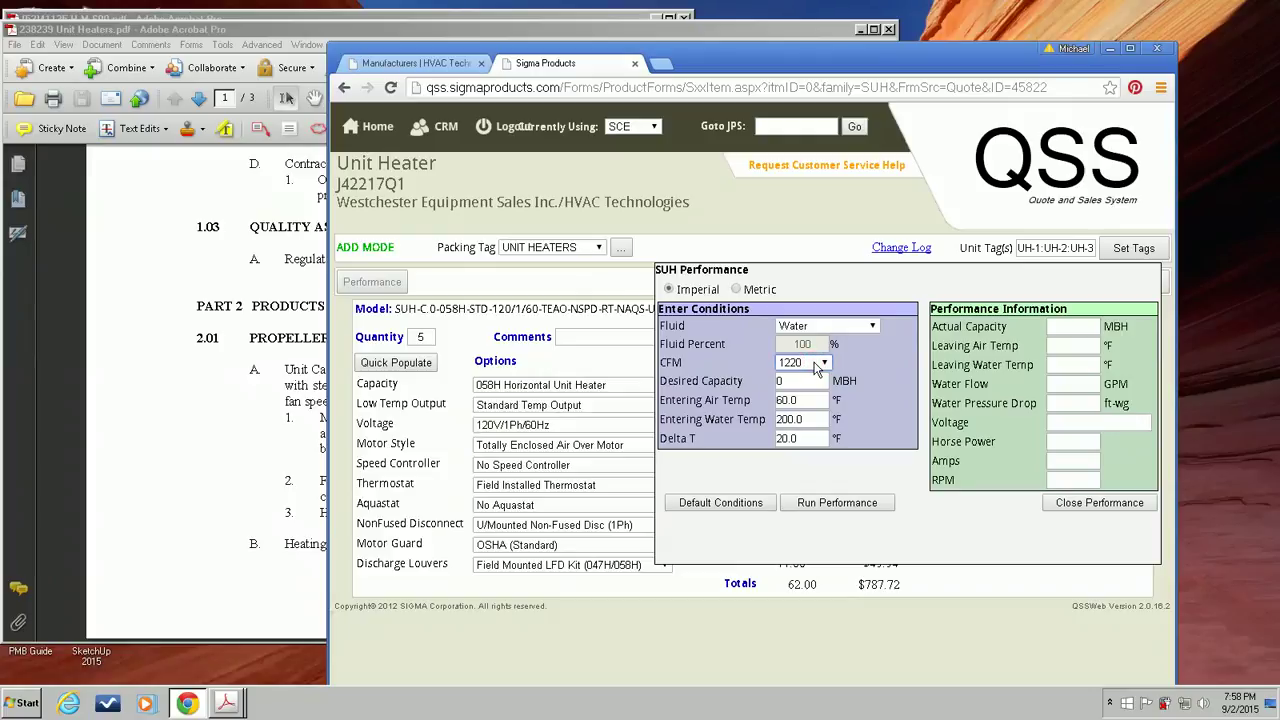
{"action": "left_click", "coordinate": [214, 706]}
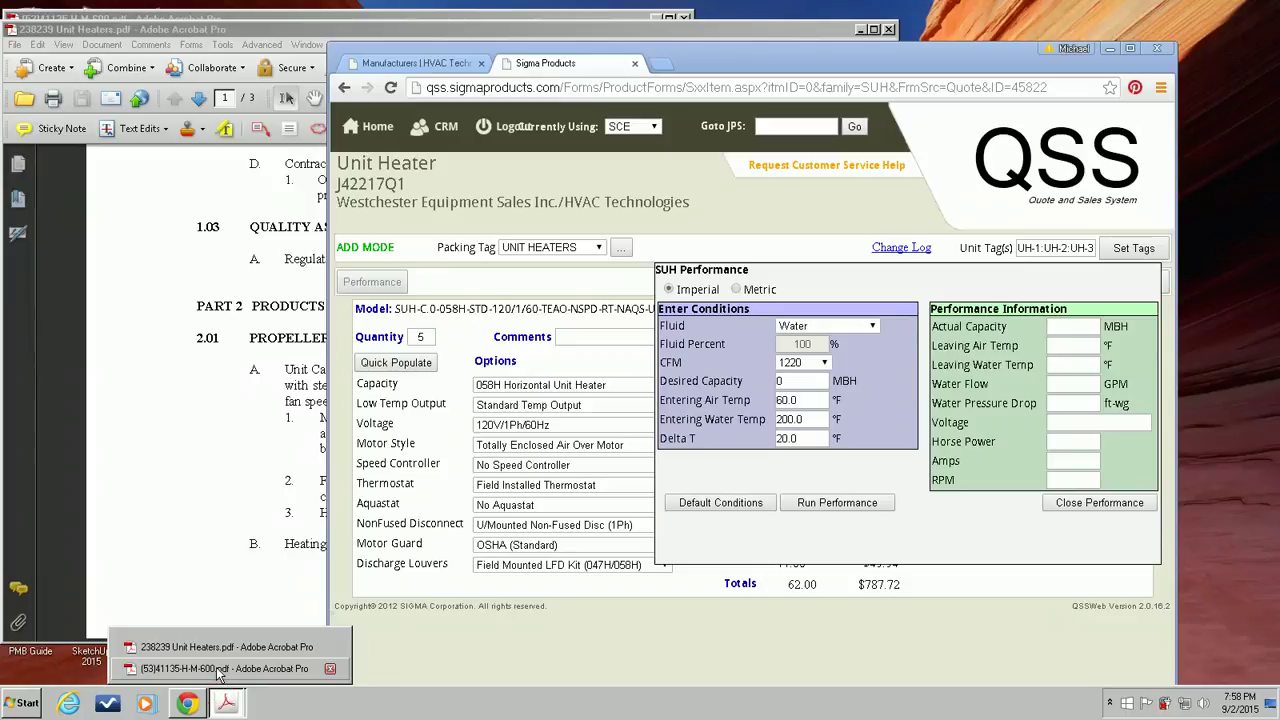
{"action": "left_click", "coordinate": [218, 668]}
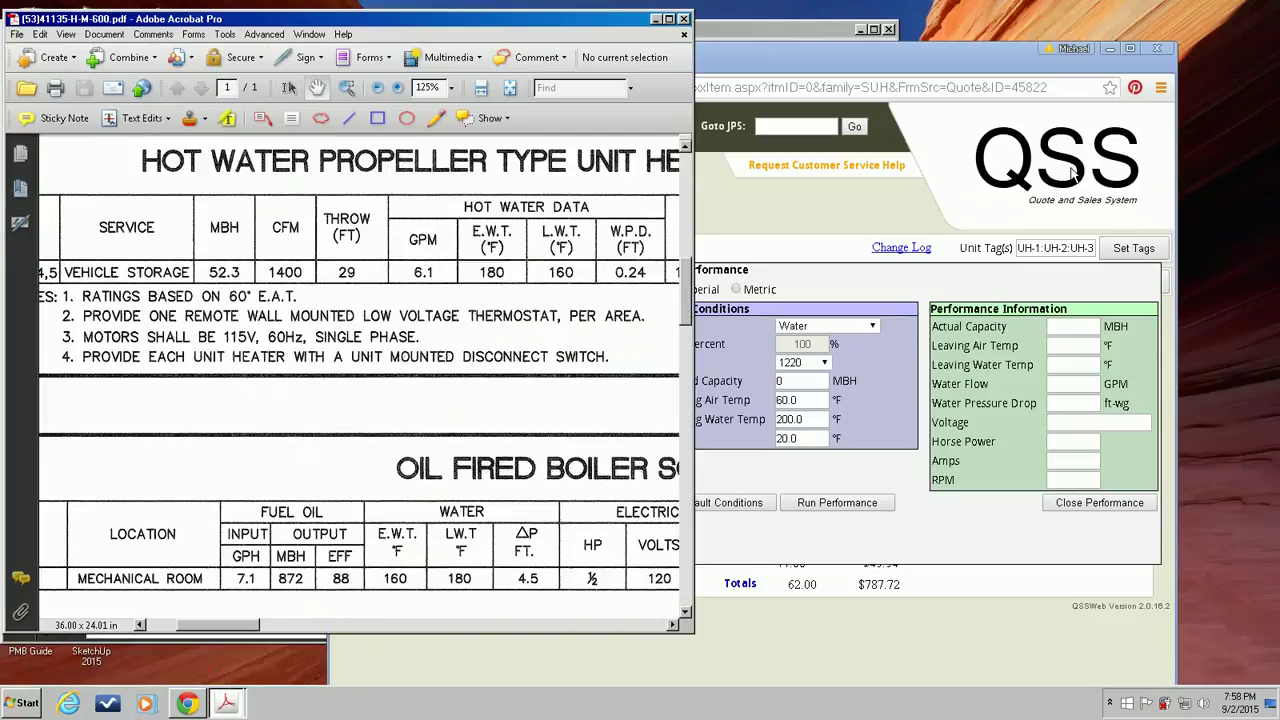
{"action": "left_click", "coordinate": [900, 57]}
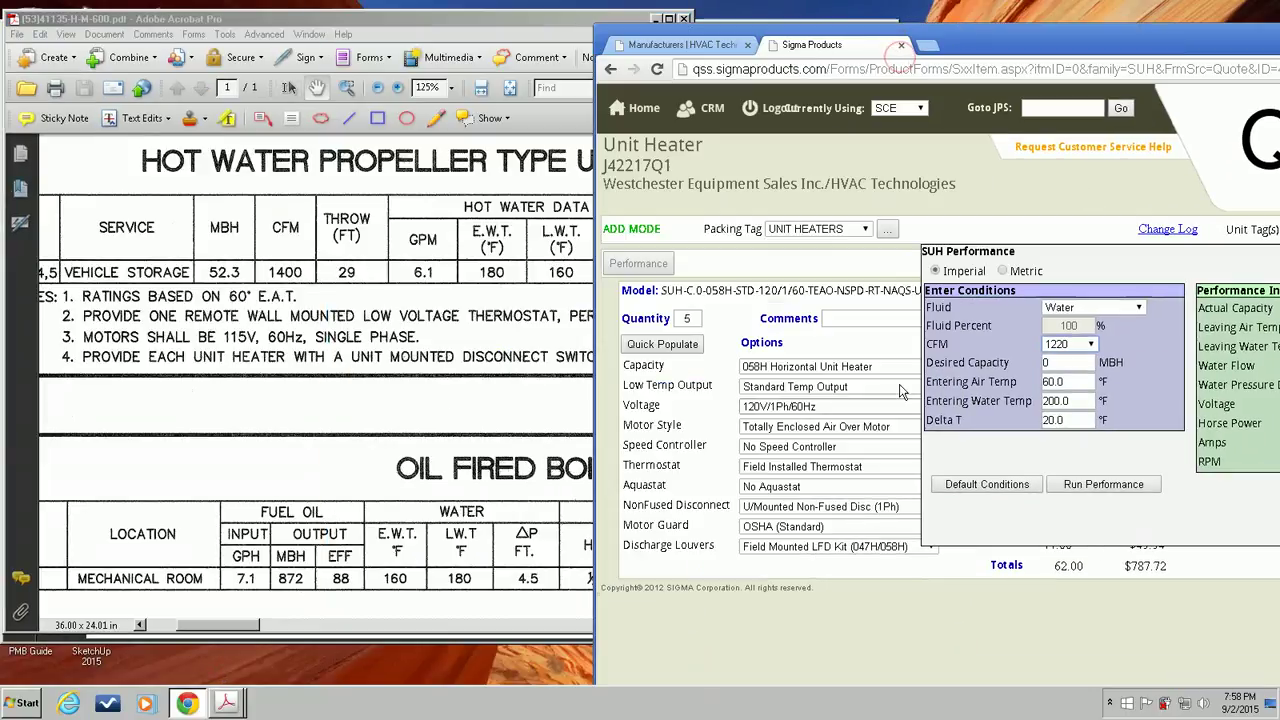
Set the performance conditions to a desired capacity of 52.3 MBH and an entering water temperature of 180 °F
{"action": "left_click_drag", "start_coordinate": [1070, 382], "coordinate": [1040, 392]}
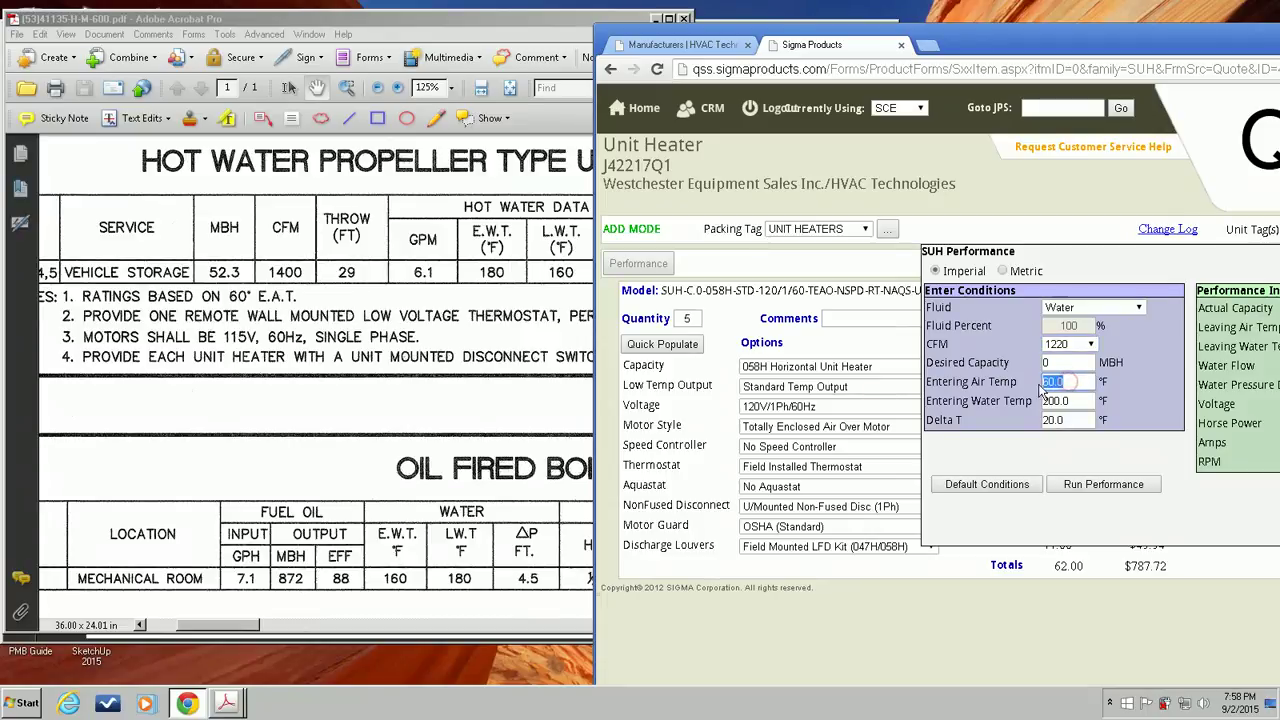
{"action": "left_click", "coordinate": [1053, 365]}
{"action": "key", "text": "BackSpace"}
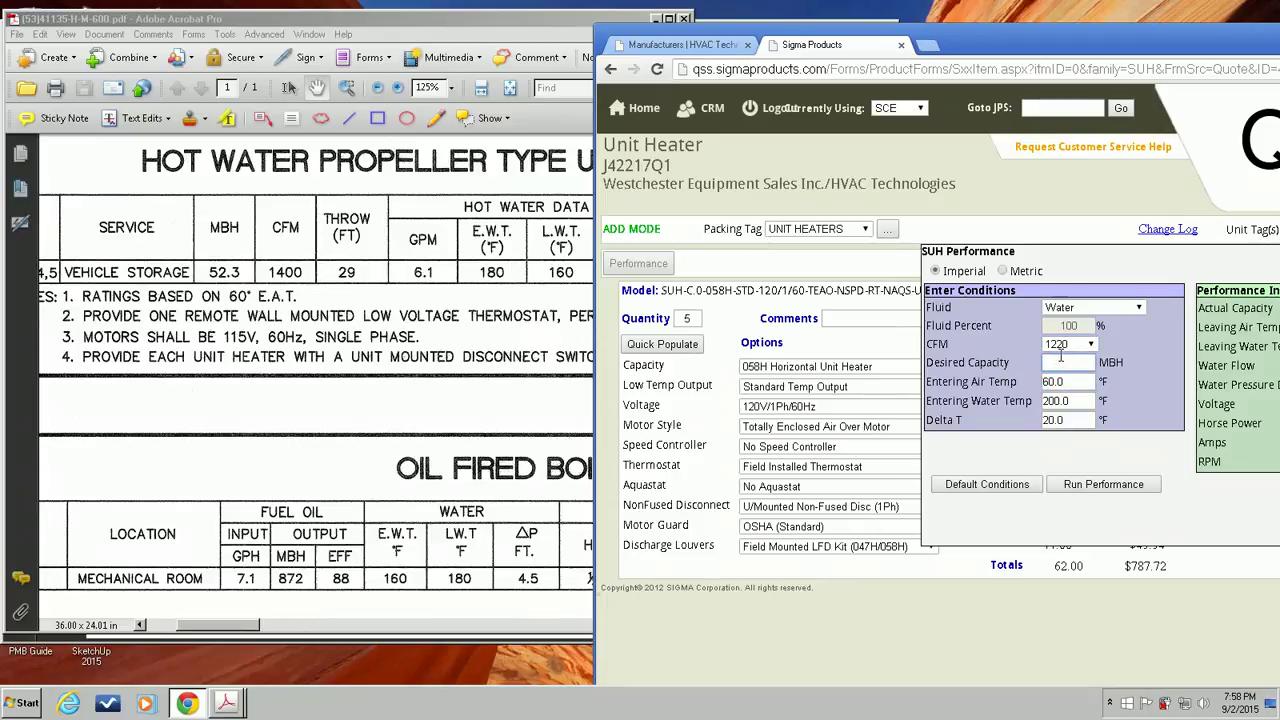
{"action": "type", "text": "52.3"}
{"action": "left_click", "coordinate": [1077, 400]}
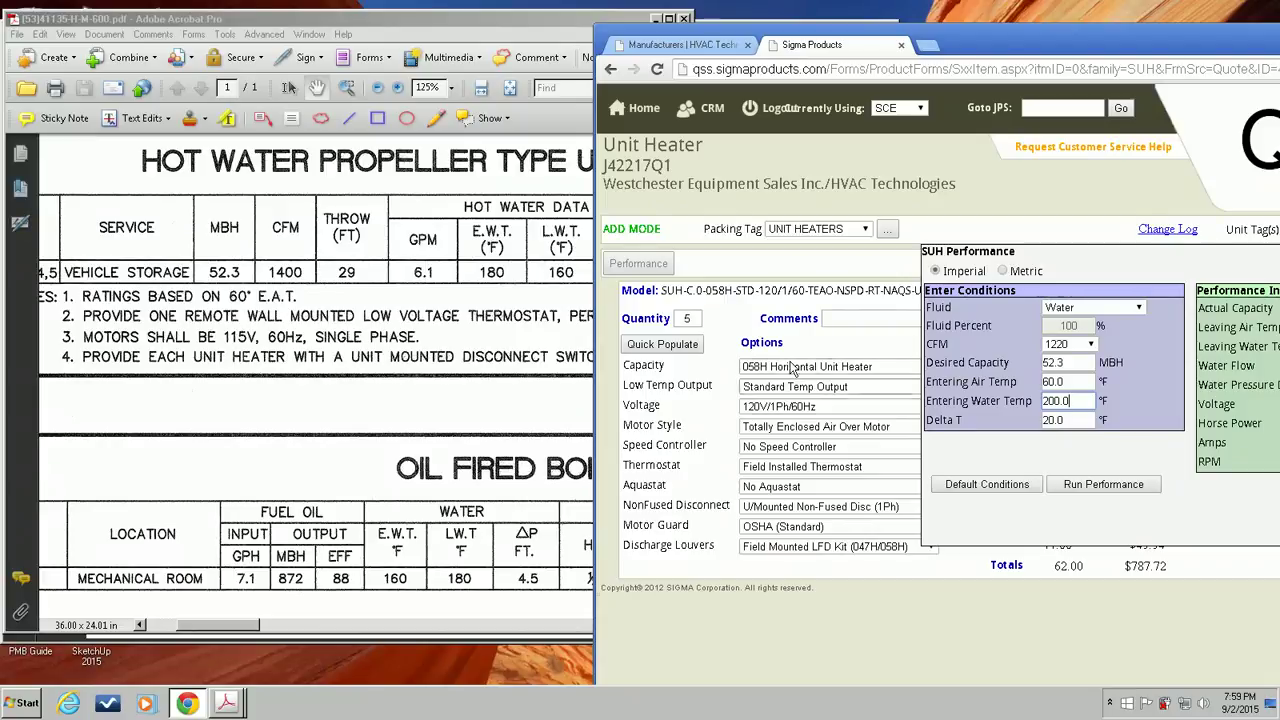
{"action": "key", "text": "BackSpace"}
{"action": "key", "text": "BackSpace"}
{"action": "key", "text": "BackSpace"}
{"action": "key", "text": "BackSpace"}
{"action": "type", "text": "180"}
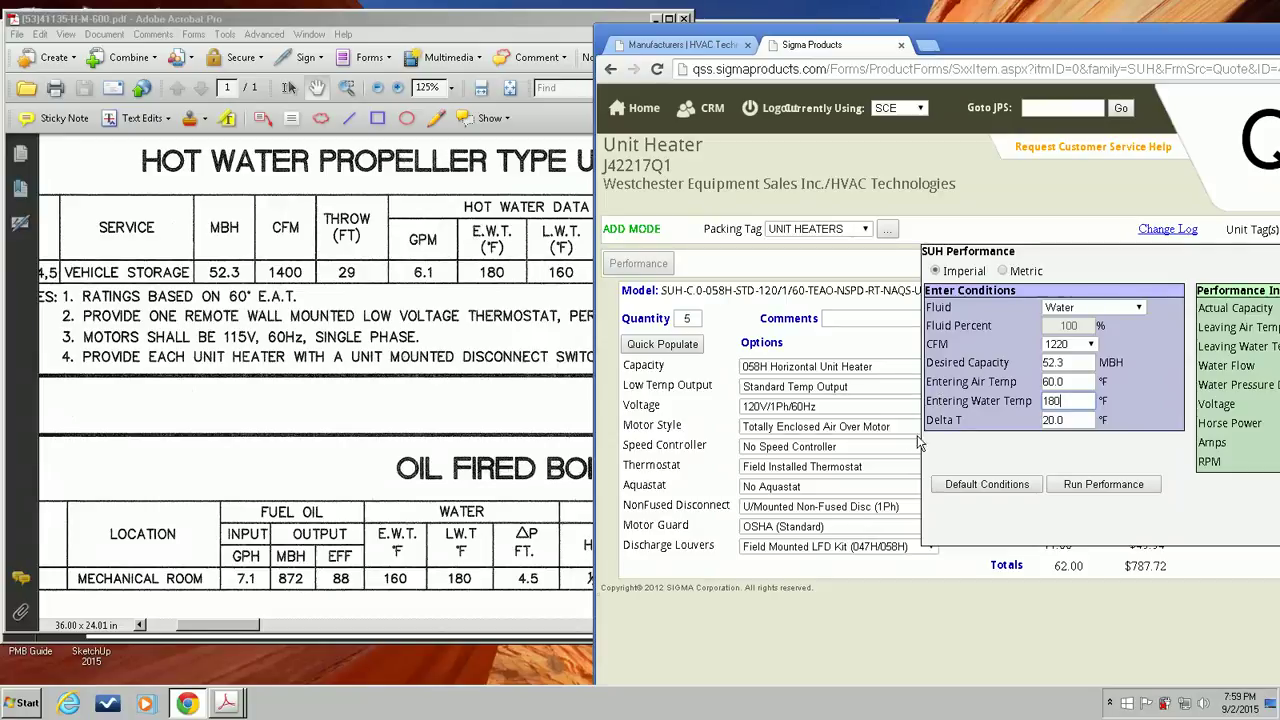
{"action": "left_click", "coordinate": [1074, 420]}
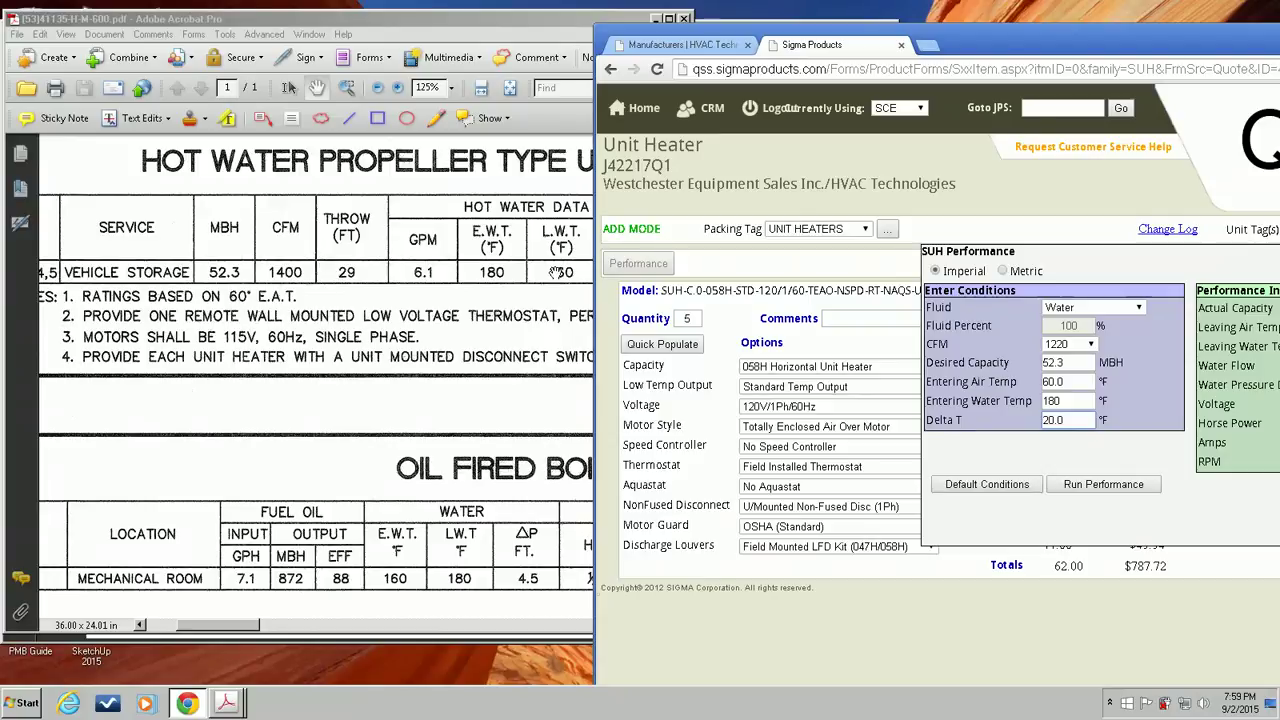
Run the performance calculation for the 058H heater, review its actual capacity, and close the performance form
{"action": "left_click_drag", "start_coordinate": [1045, 39], "coordinate": [775, 67]}
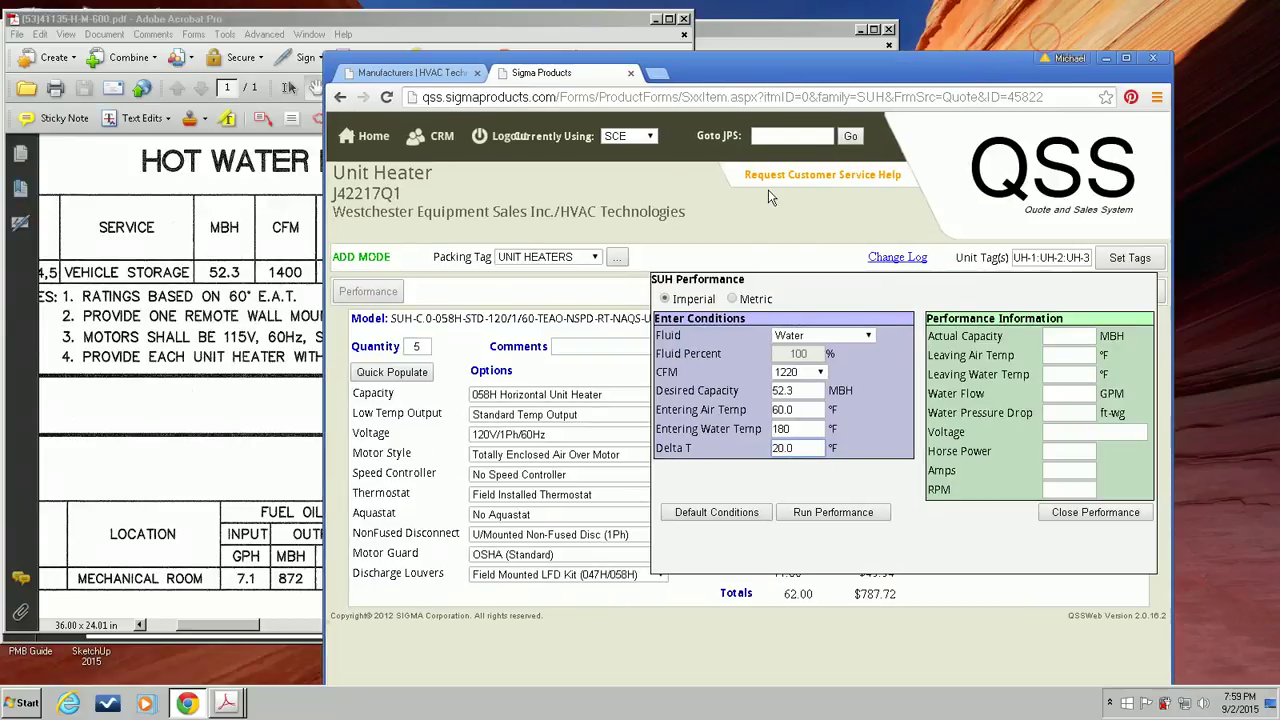
{"action": "left_click", "coordinate": [834, 512]}
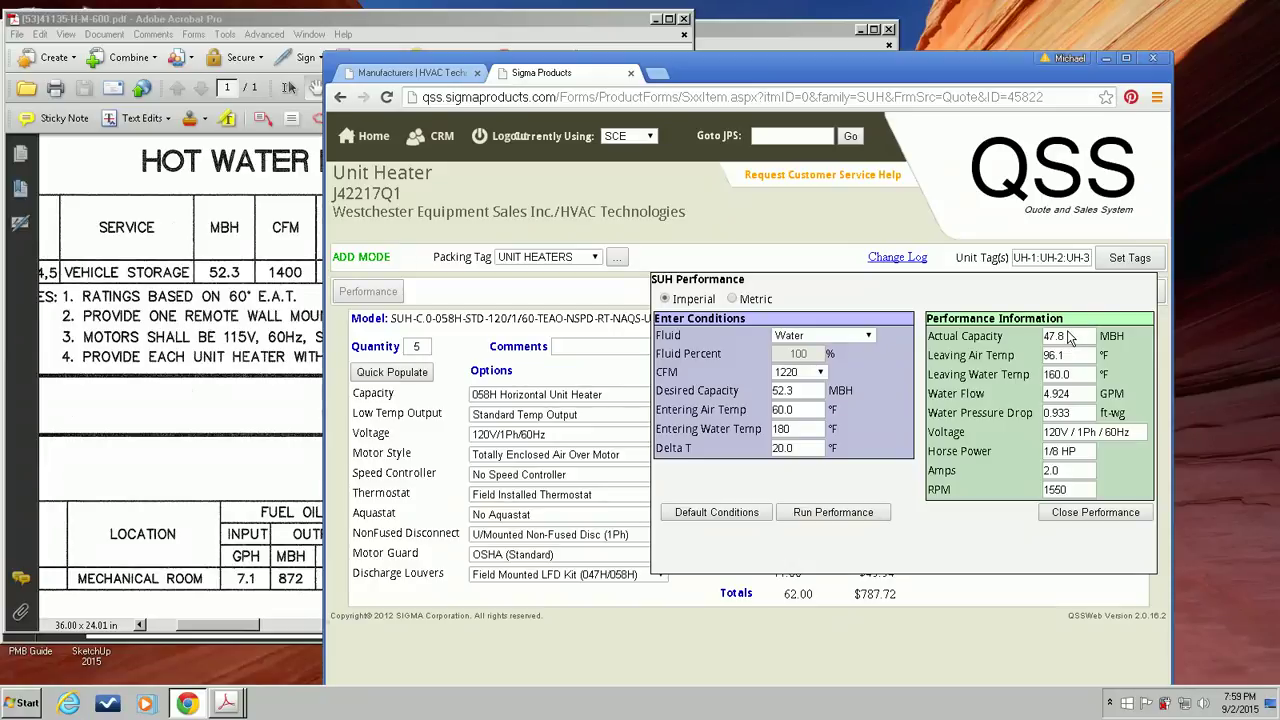
{"action": "left_click", "coordinate": [1080, 512]}
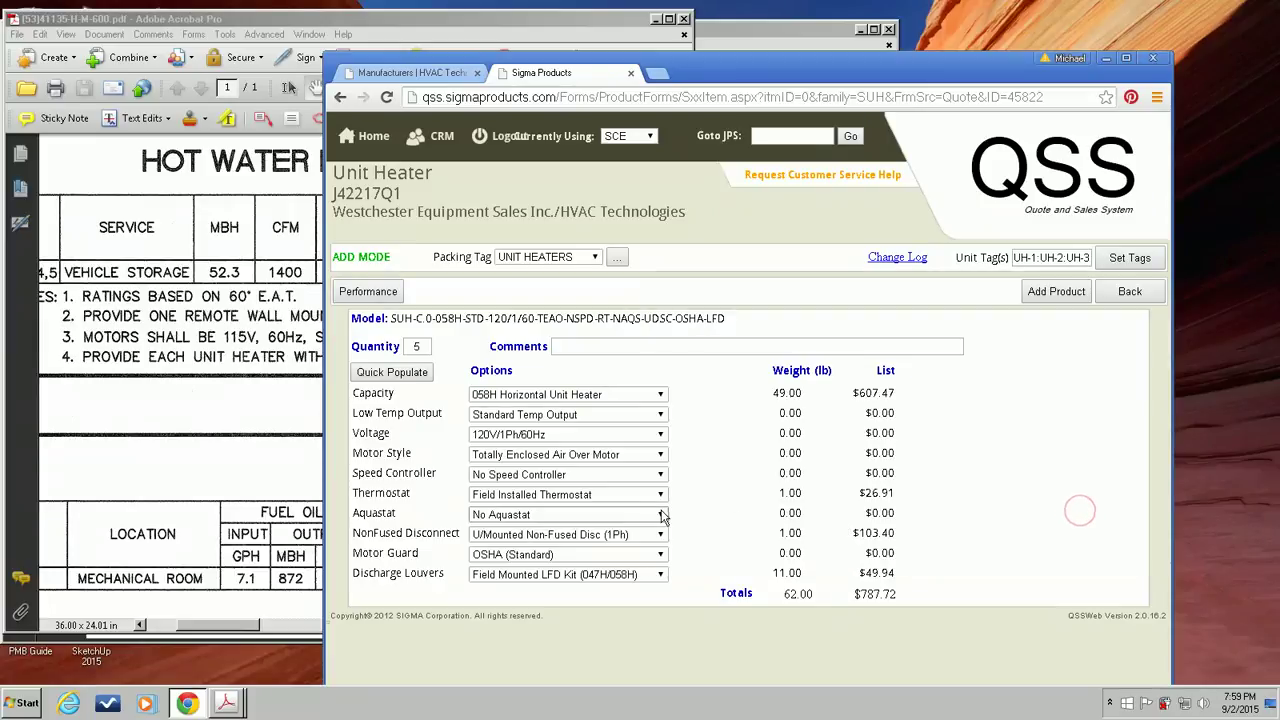
Try the 062H Horizontal Unit Heater capacity, run its performance calculation at 970 CFM, and close the performance form
{"action": "left_click", "coordinate": [556, 396]}
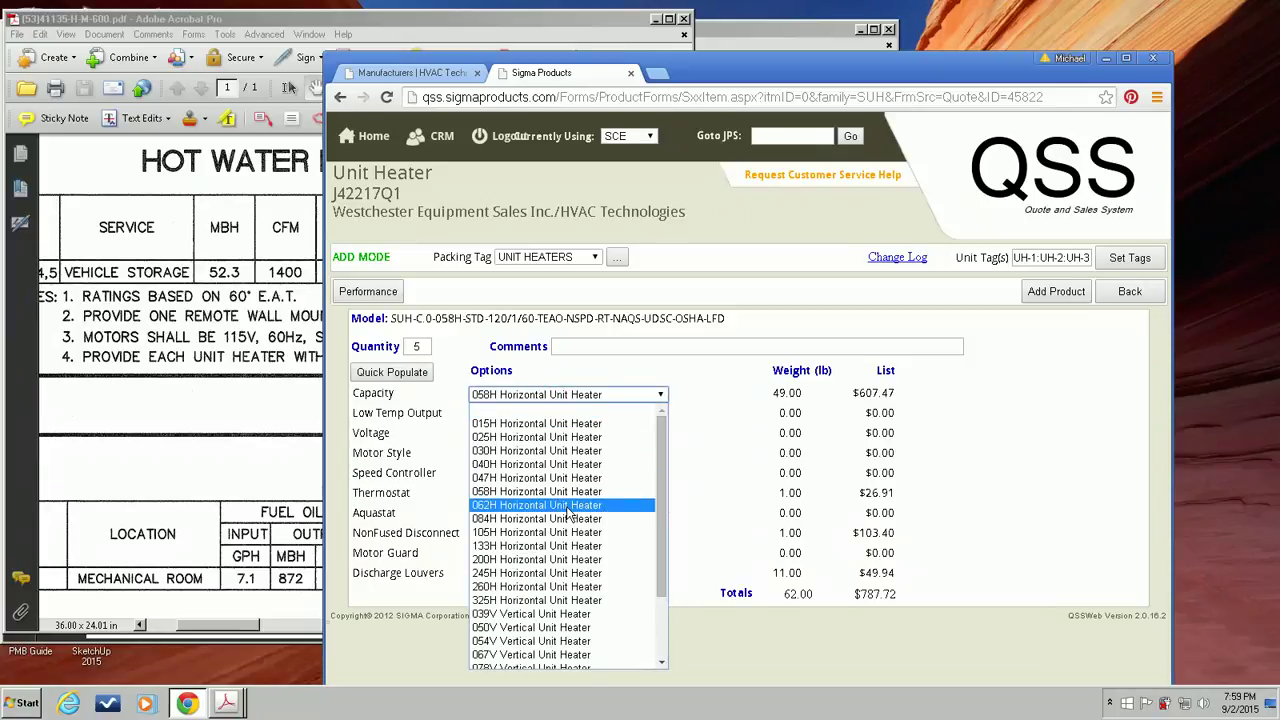
{"action": "left_click", "coordinate": [568, 505]}
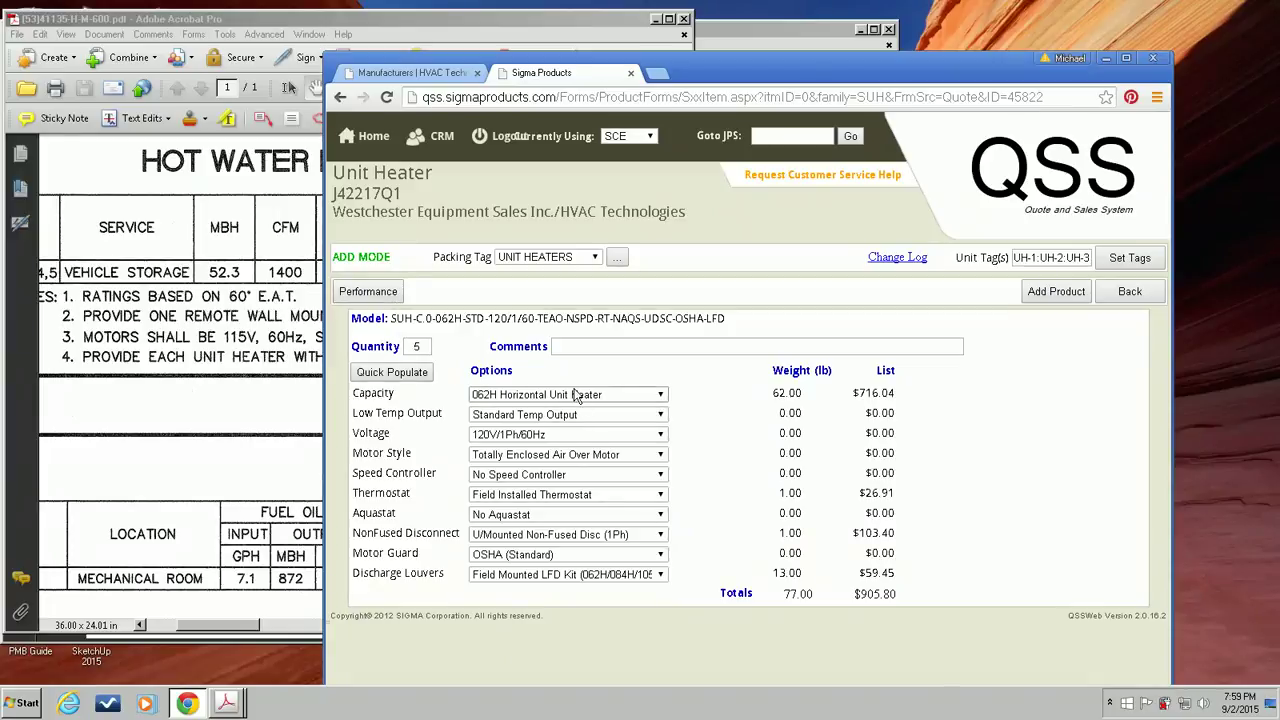
{"action": "left_click", "coordinate": [362, 298]}
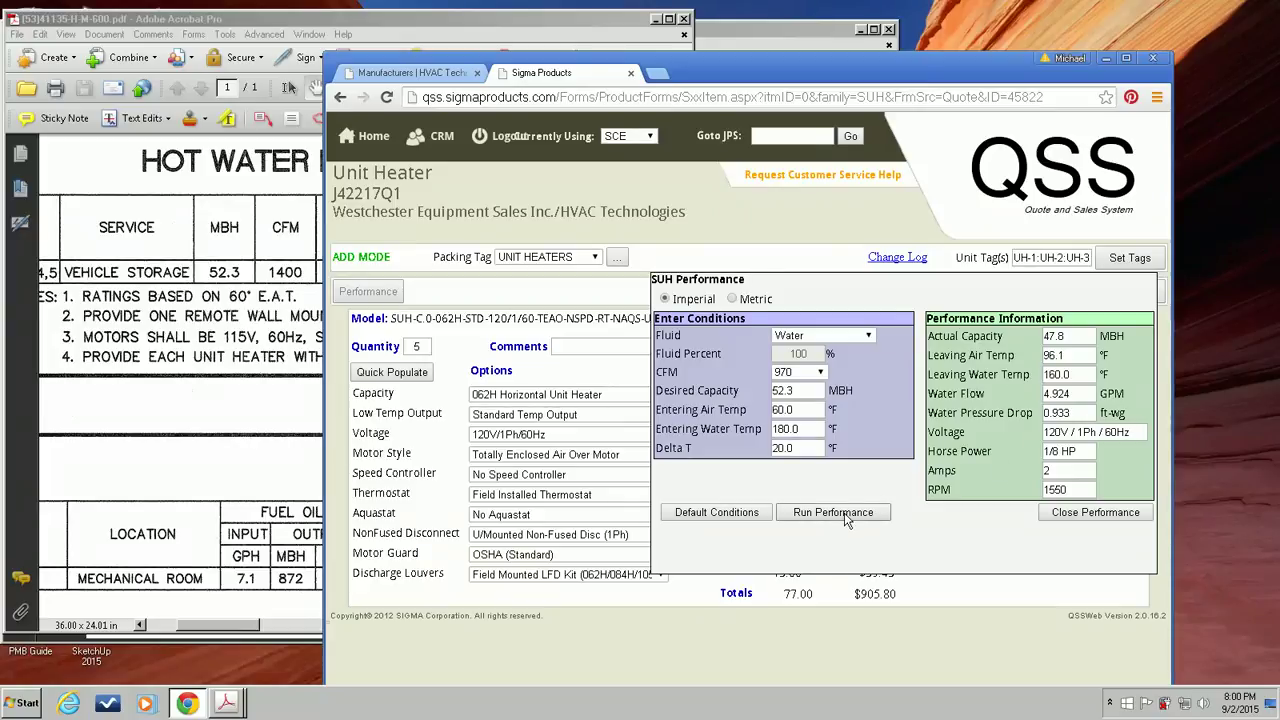
{"action": "left_click", "coordinate": [811, 376]}
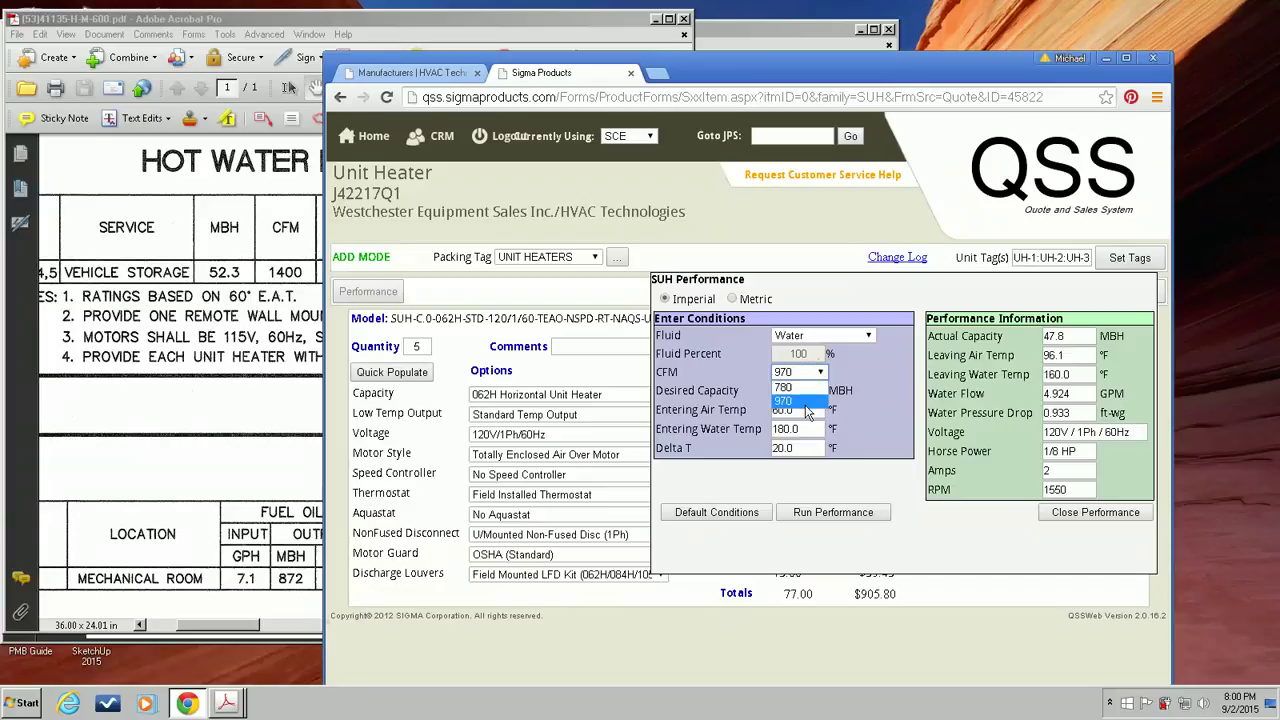
{"action": "left_click", "coordinate": [806, 403]}
{"action": "left_click", "coordinate": [829, 512]}
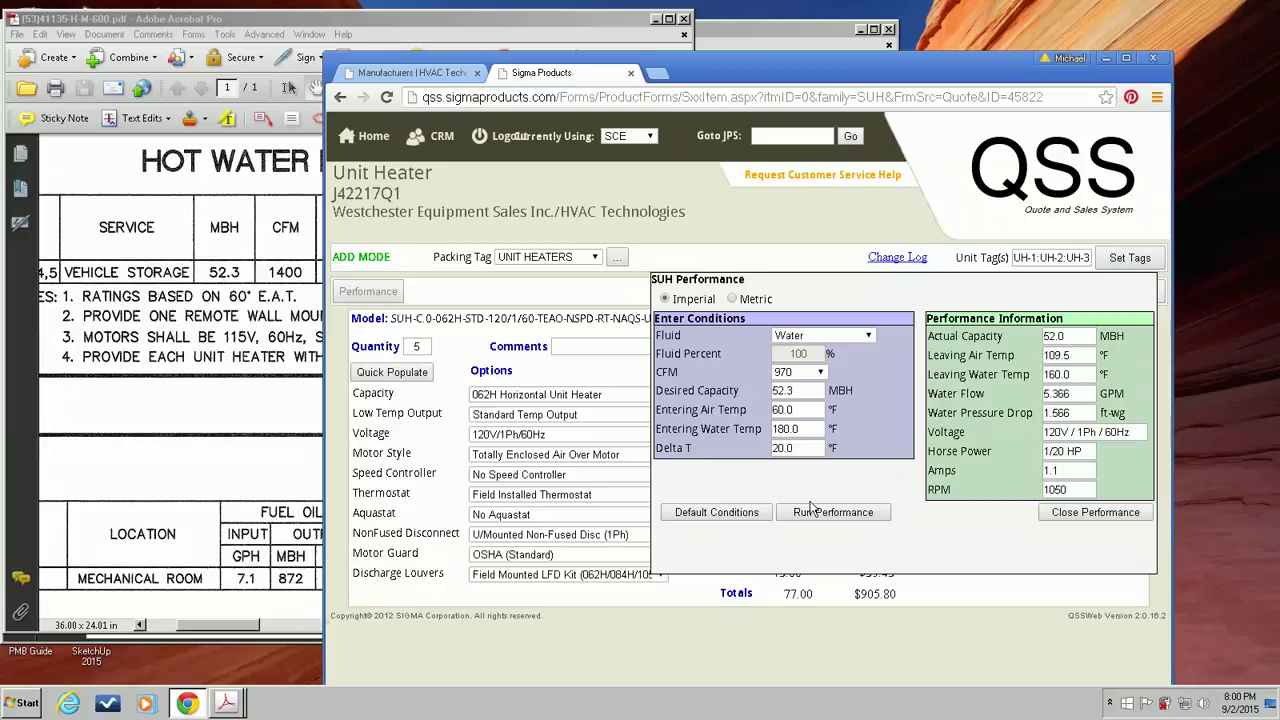
{"action": "left_click", "coordinate": [1058, 514]}
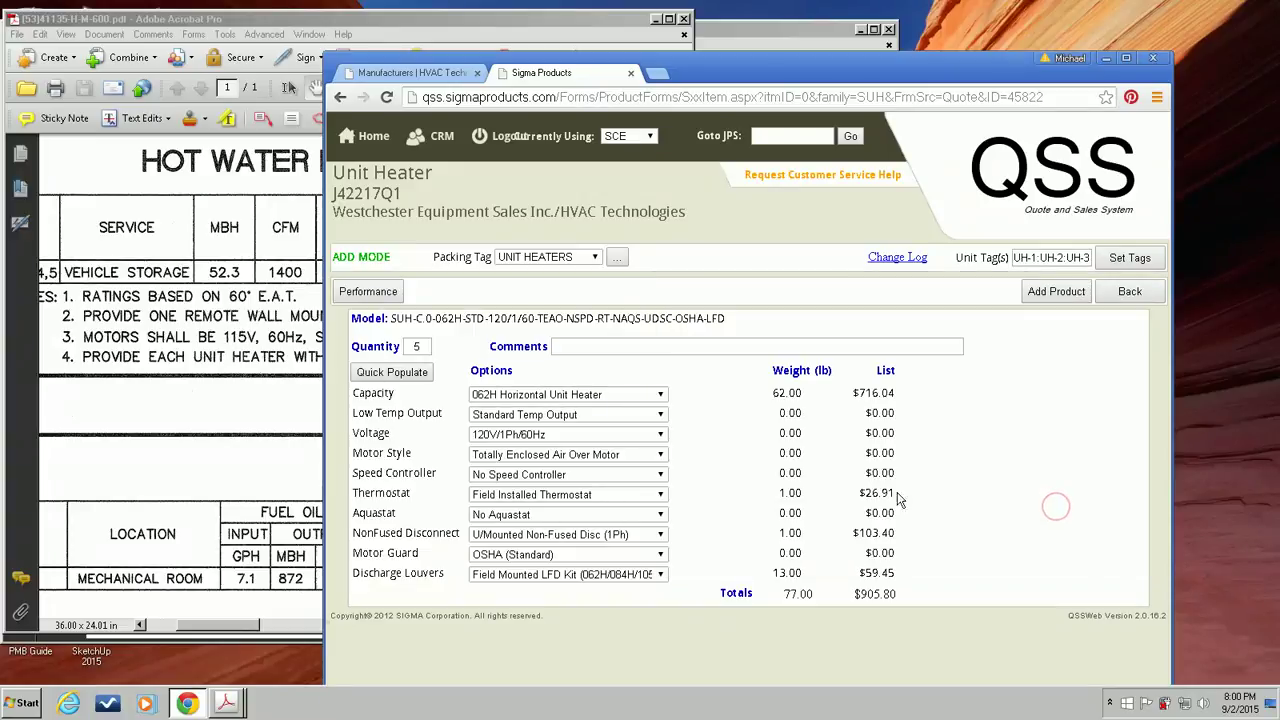
Set the capacity to 084H Horizontal Unit Heater and check the scheduled model in the Remarks column of the 41135-H-M-600 unit heater schedule
{"action": "left_click", "coordinate": [625, 397]}
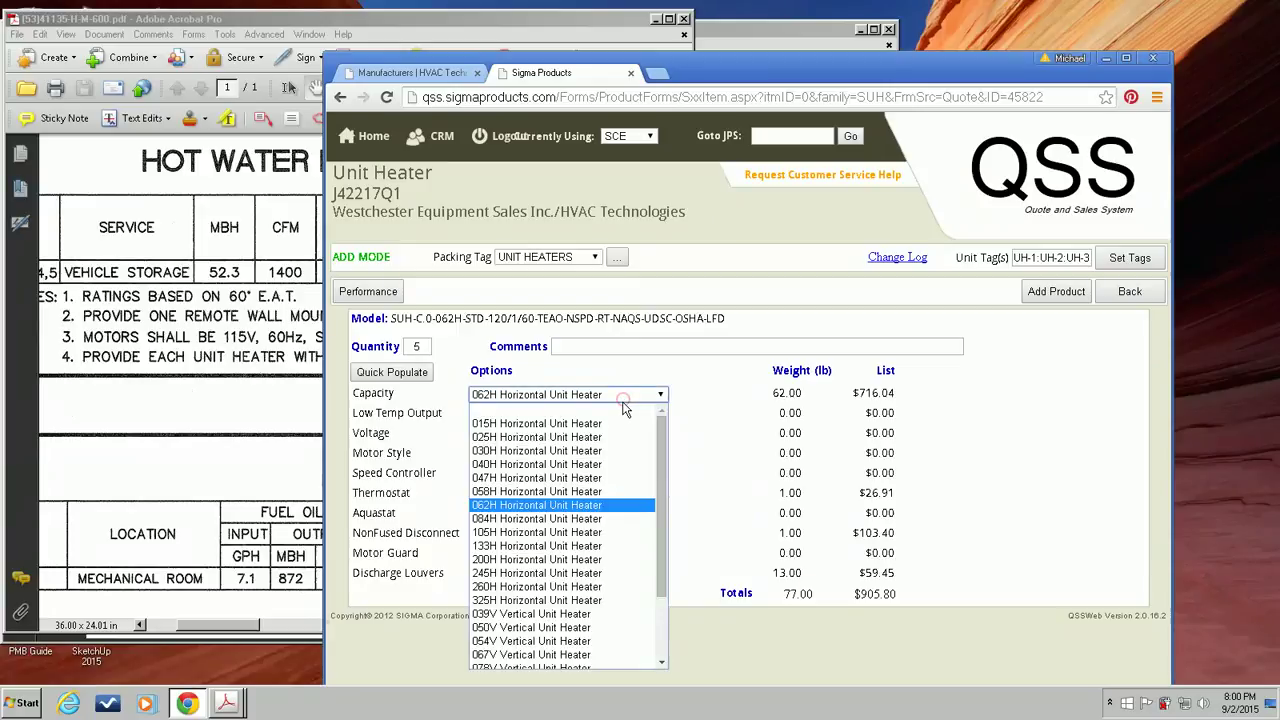
{"action": "left_click", "coordinate": [617, 519]}
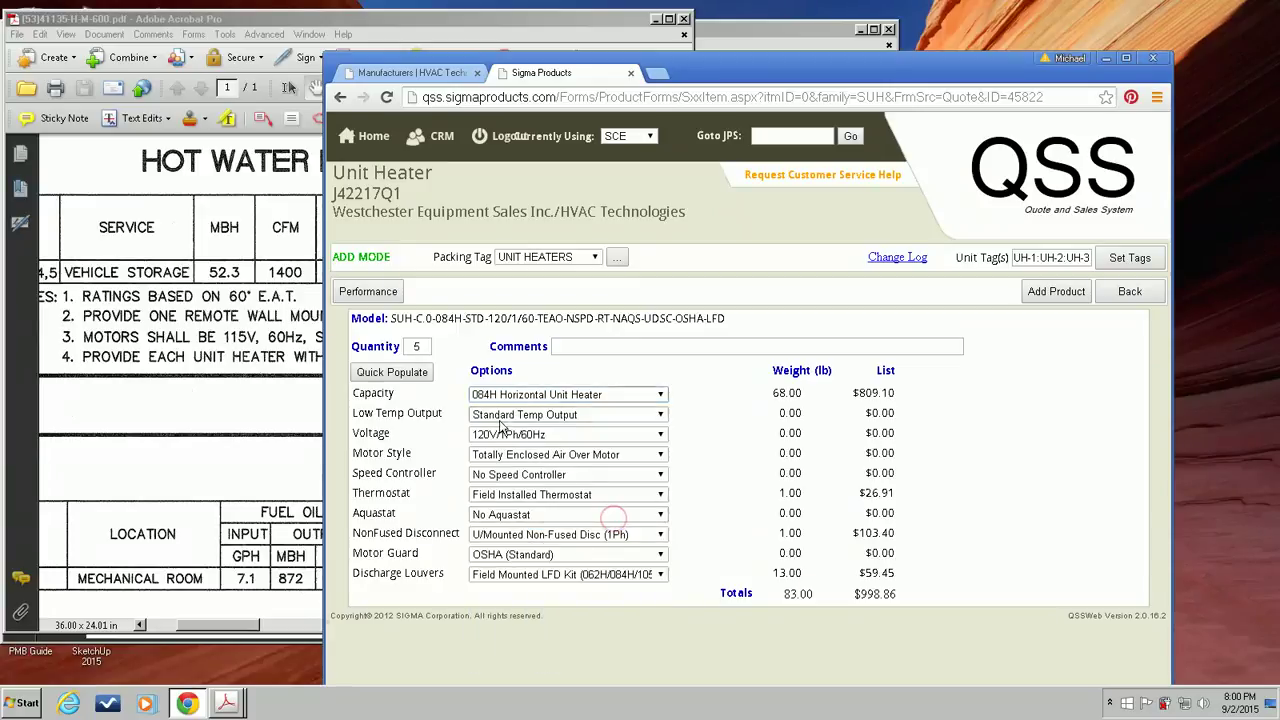
{"action": "left_click", "coordinate": [256, 278]}
{"action": "left_click_drag", "start_coordinate": [537, 340], "coordinate": [449, 354]}
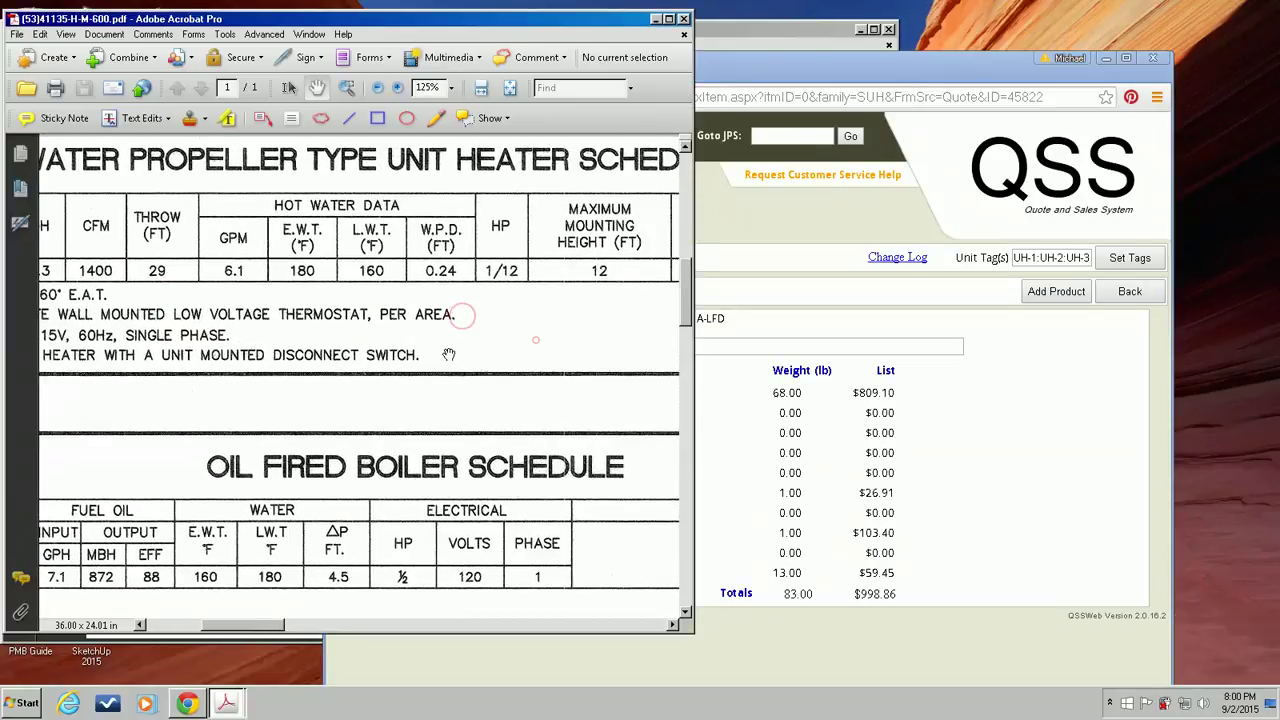
{"action": "left_click_drag", "start_coordinate": [560, 358], "coordinate": [457, 358]}
{"action": "left_click_drag", "start_coordinate": [583, 379], "coordinate": [456, 377]}
{"action": "left_click_drag", "start_coordinate": [545, 384], "coordinate": [436, 389]}
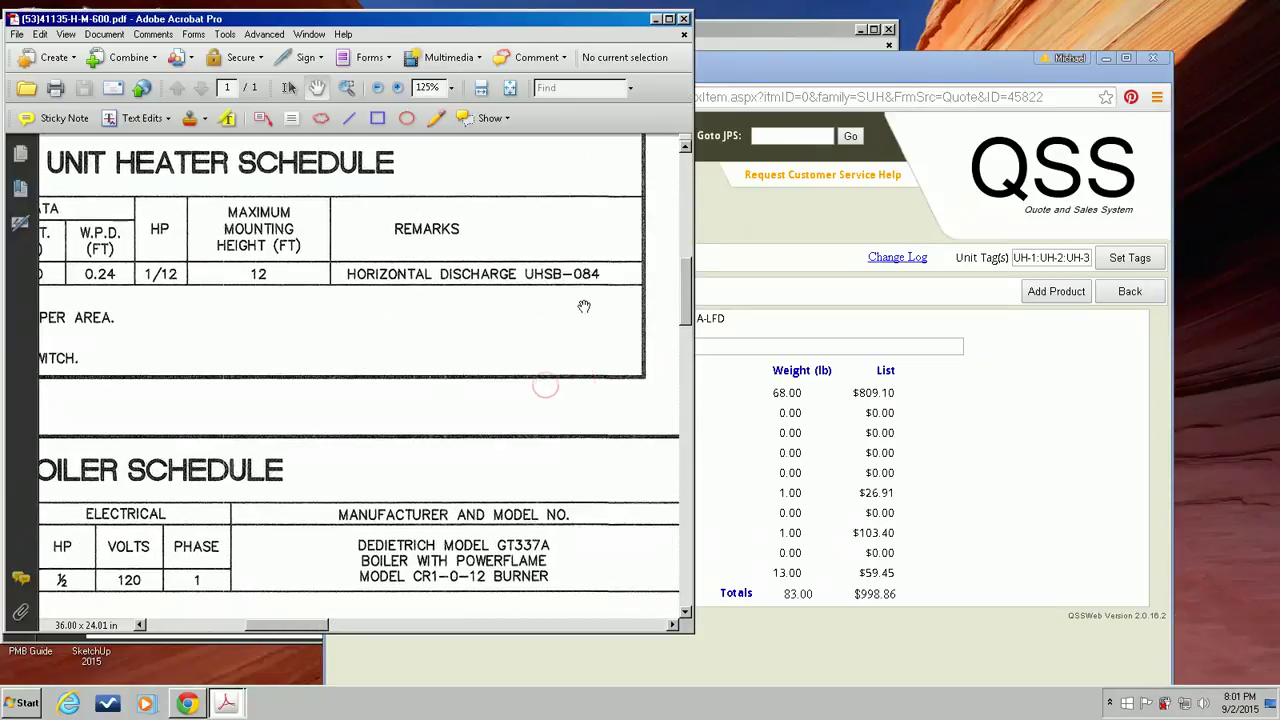
{"action": "left_click", "coordinate": [985, 383]}
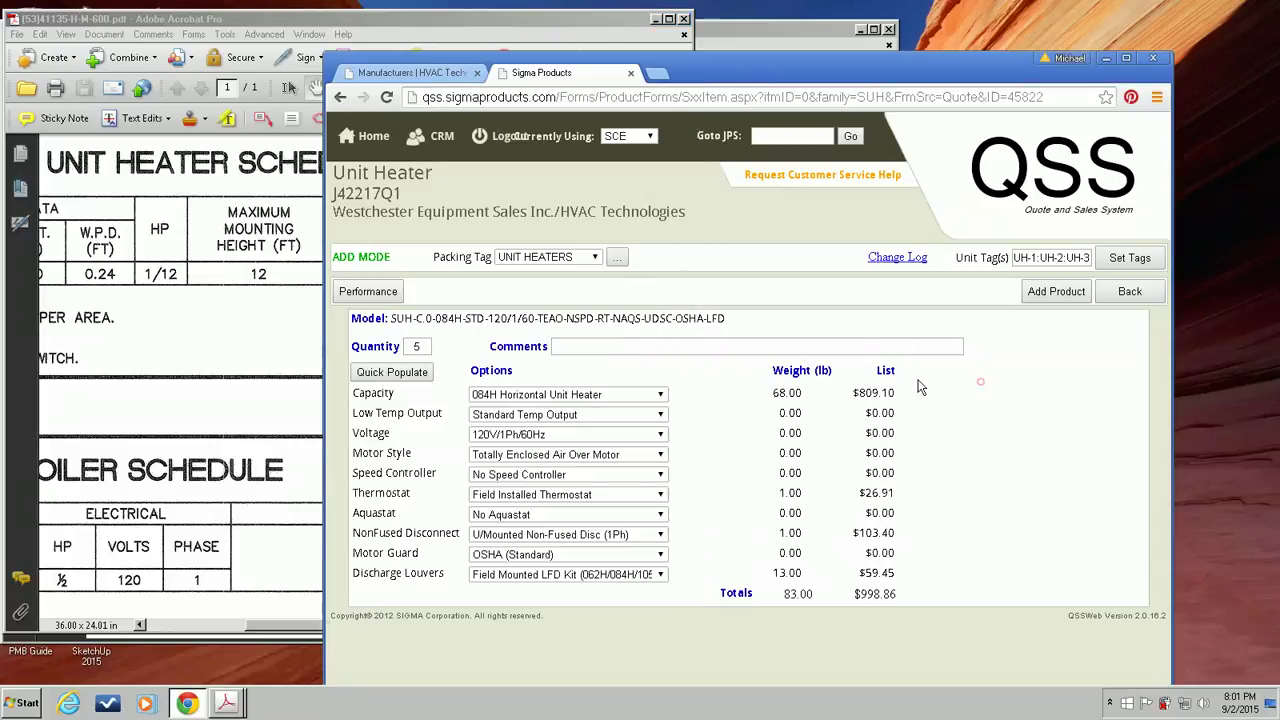
Run the 084H heater's performance calculation at 1330 CFM and compare the results with the schedule's hot water data and HP
{"action": "left_click", "coordinate": [378, 294]}
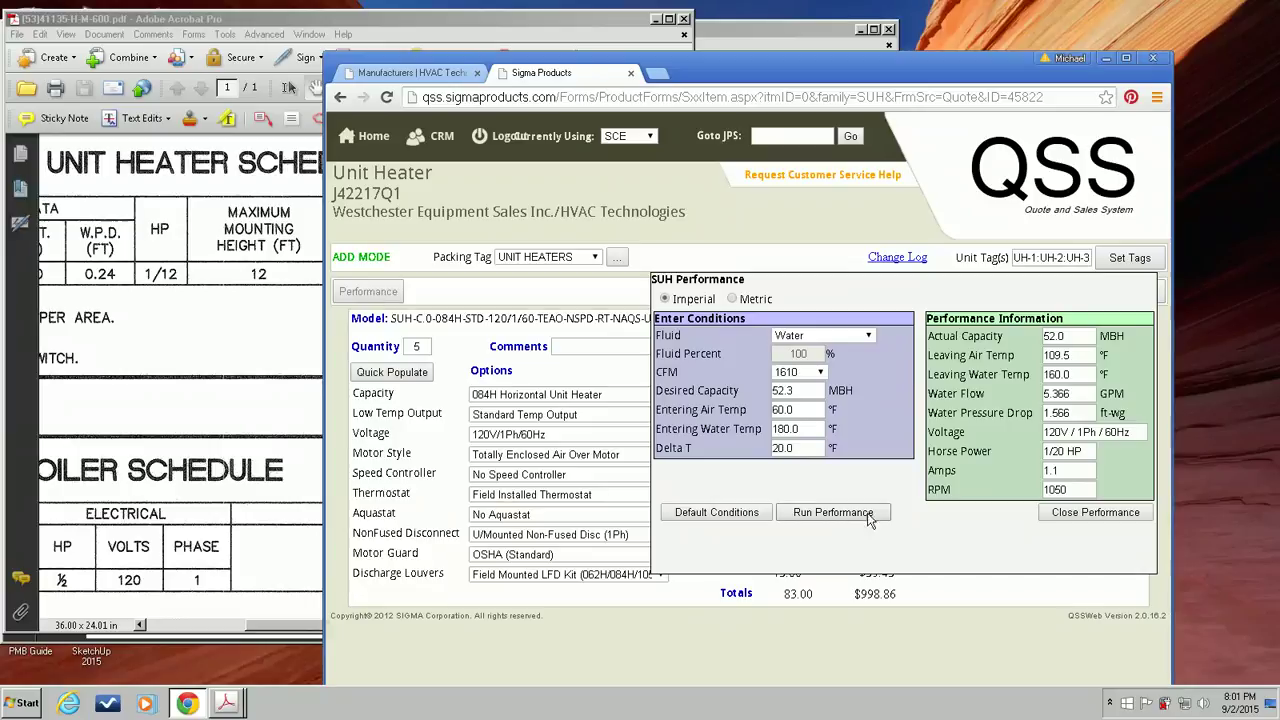
{"action": "left_click", "coordinate": [798, 378]}
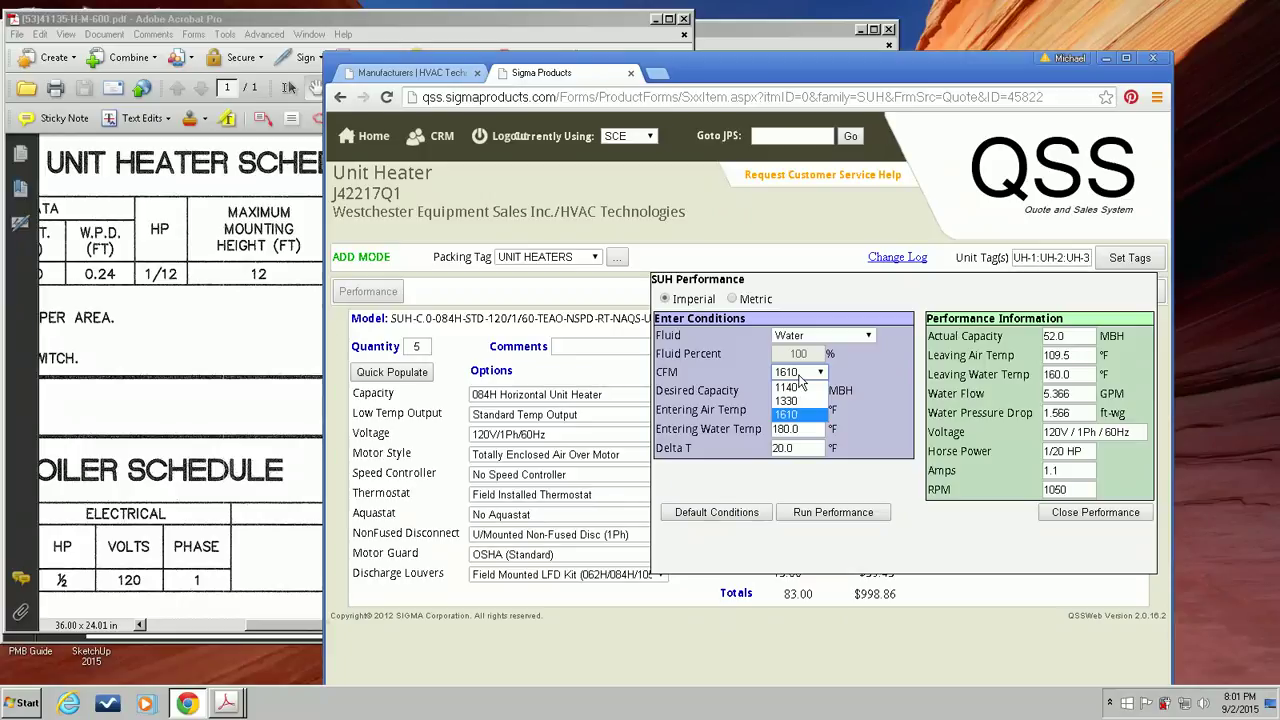
{"action": "left_click", "coordinate": [801, 403]}
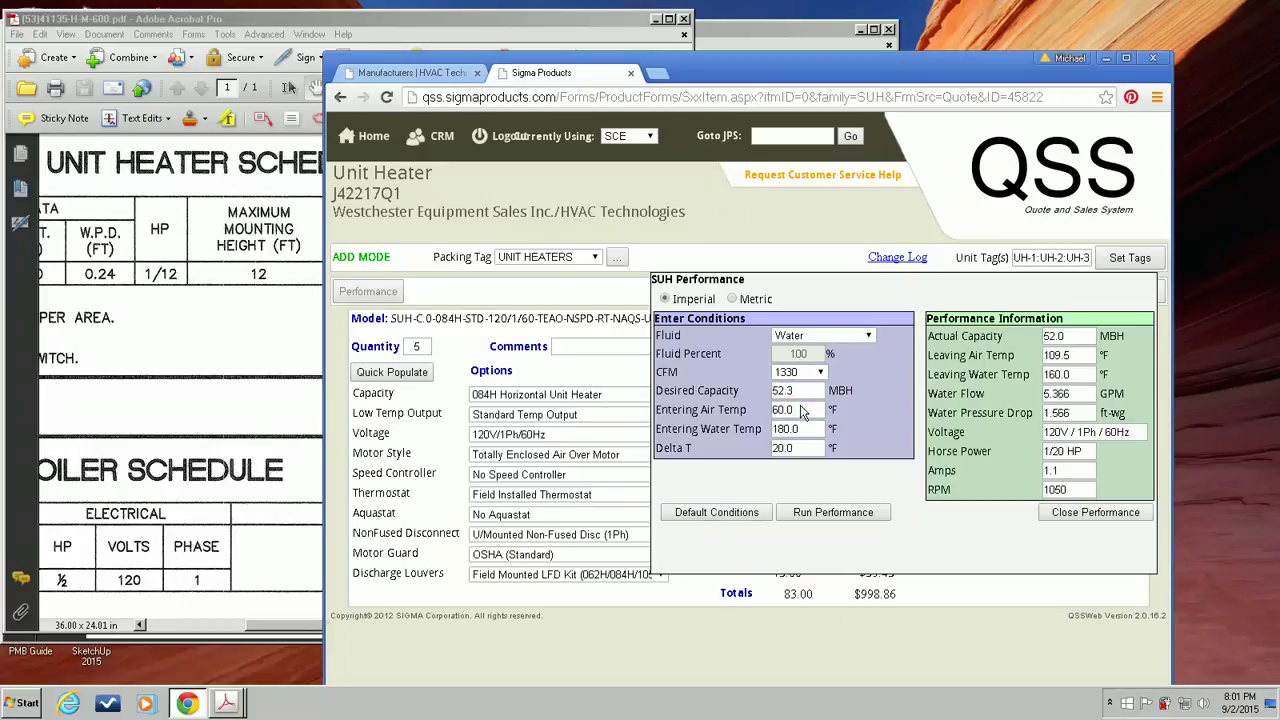
{"action": "left_click", "coordinate": [831, 515]}
{"action": "left_click_drag", "start_coordinate": [738, 76], "coordinate": [745, 72]}
{"action": "left_click_drag", "start_coordinate": [207, 273], "coordinate": [323, 294]}
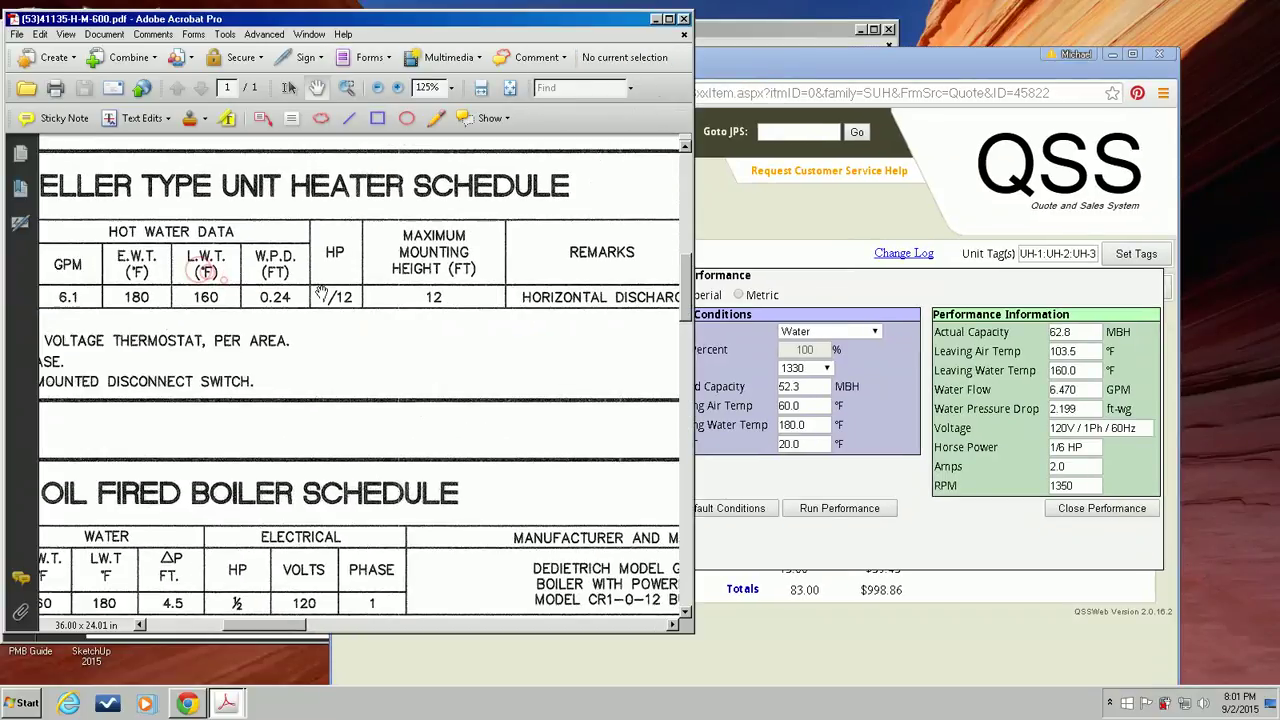
{"action": "mouse_move", "coordinate": [242, 290]}
{"action": "left_mouse_down"}
{"action": "mouse_move", "coordinate": [221, 305]}
{"action": "mouse_move", "coordinate": [237, 304]}
{"action": "left_mouse_up"}
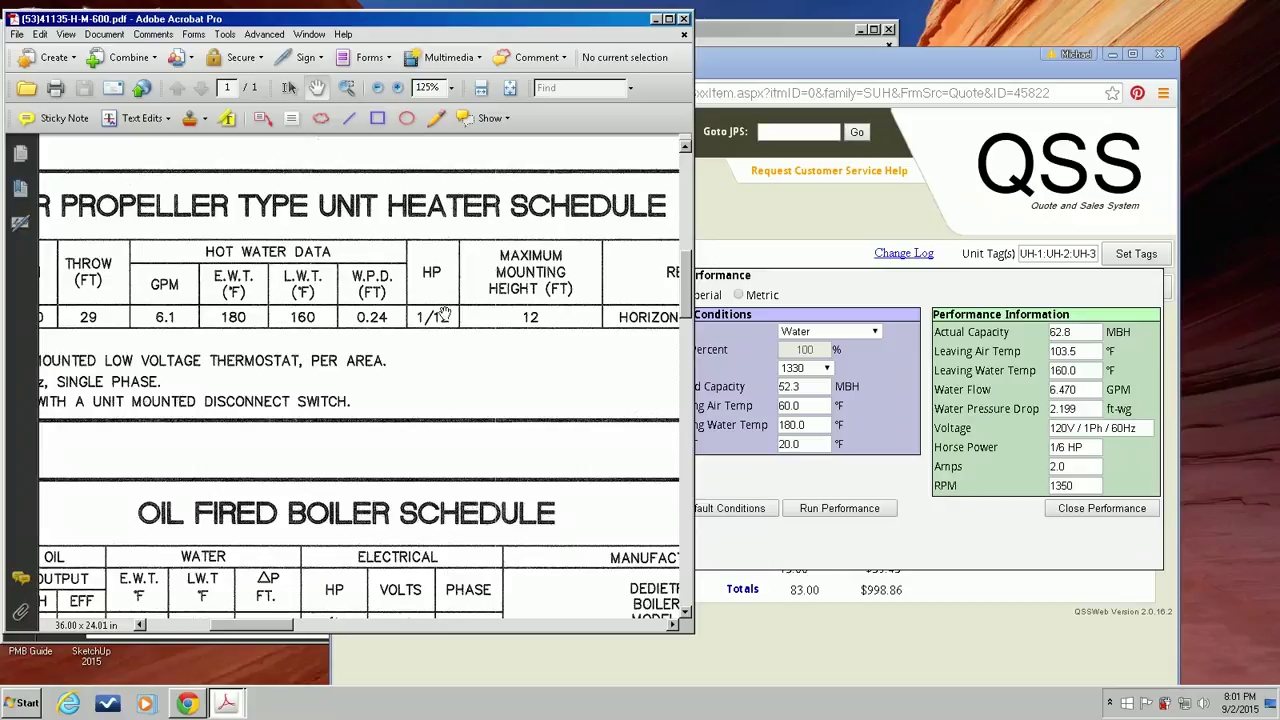
Set the CFM to 1140, rerun the 084H heater's performance calculation, and close the performance form
{"action": "left_click", "coordinate": [967, 541]}
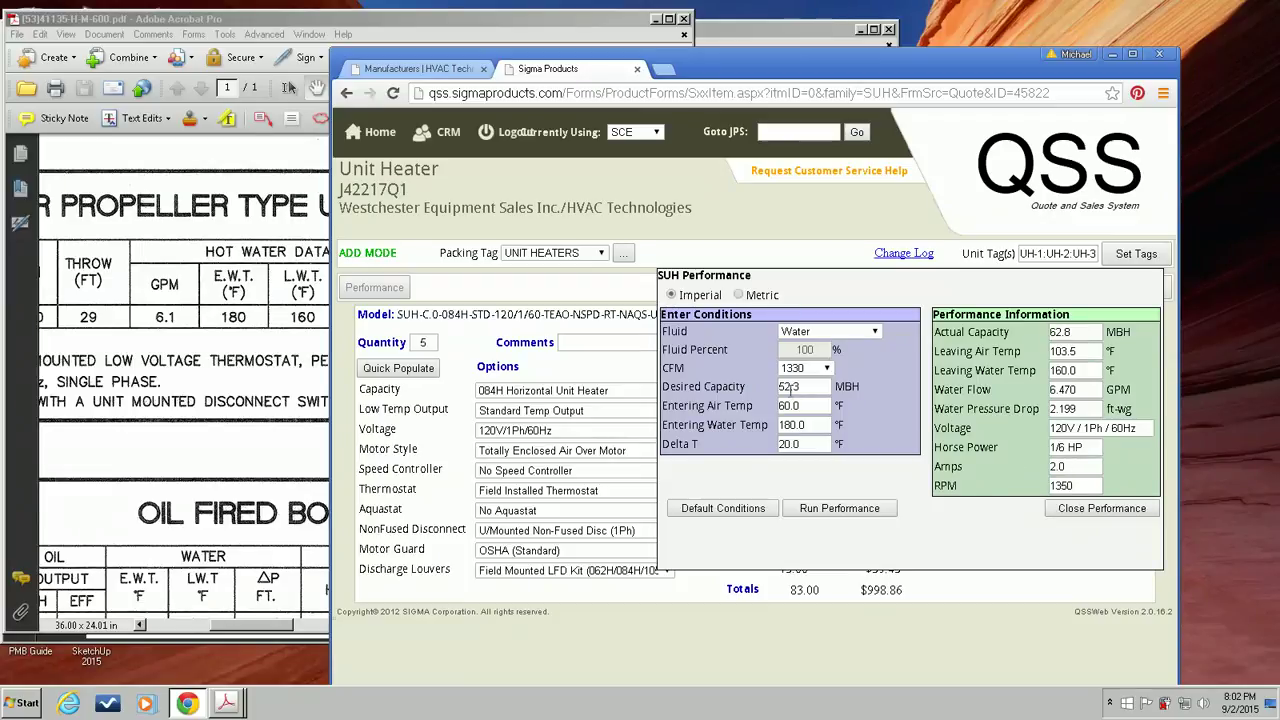
{"action": "left_click", "coordinate": [826, 368]}
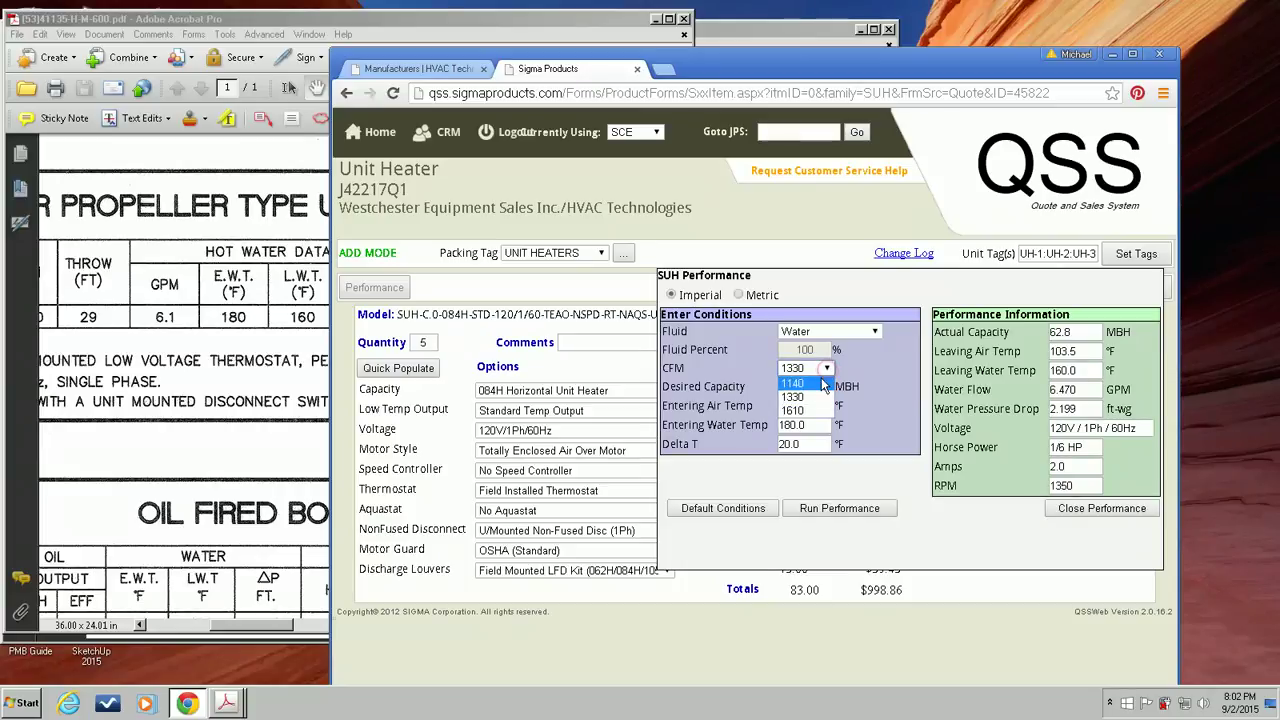
{"action": "left_click", "coordinate": [812, 392]}
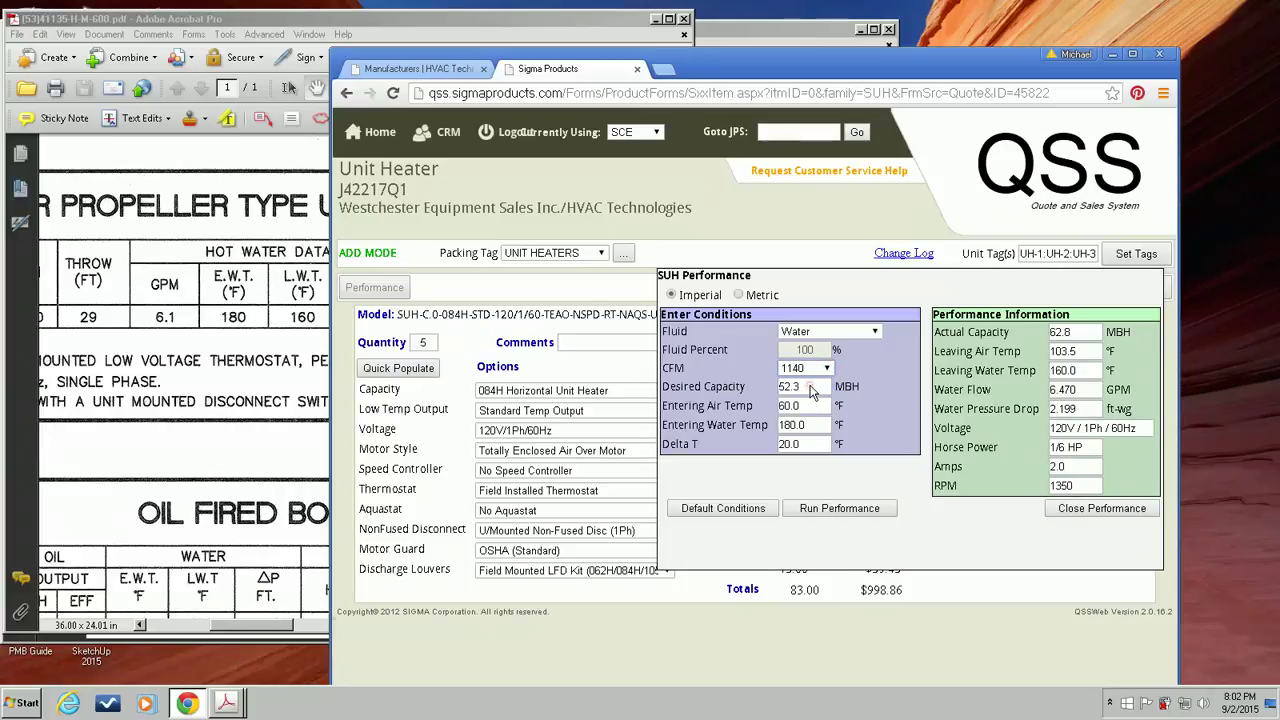
{"action": "left_click", "coordinate": [860, 512]}
{"action": "left_click", "coordinate": [1102, 509]}
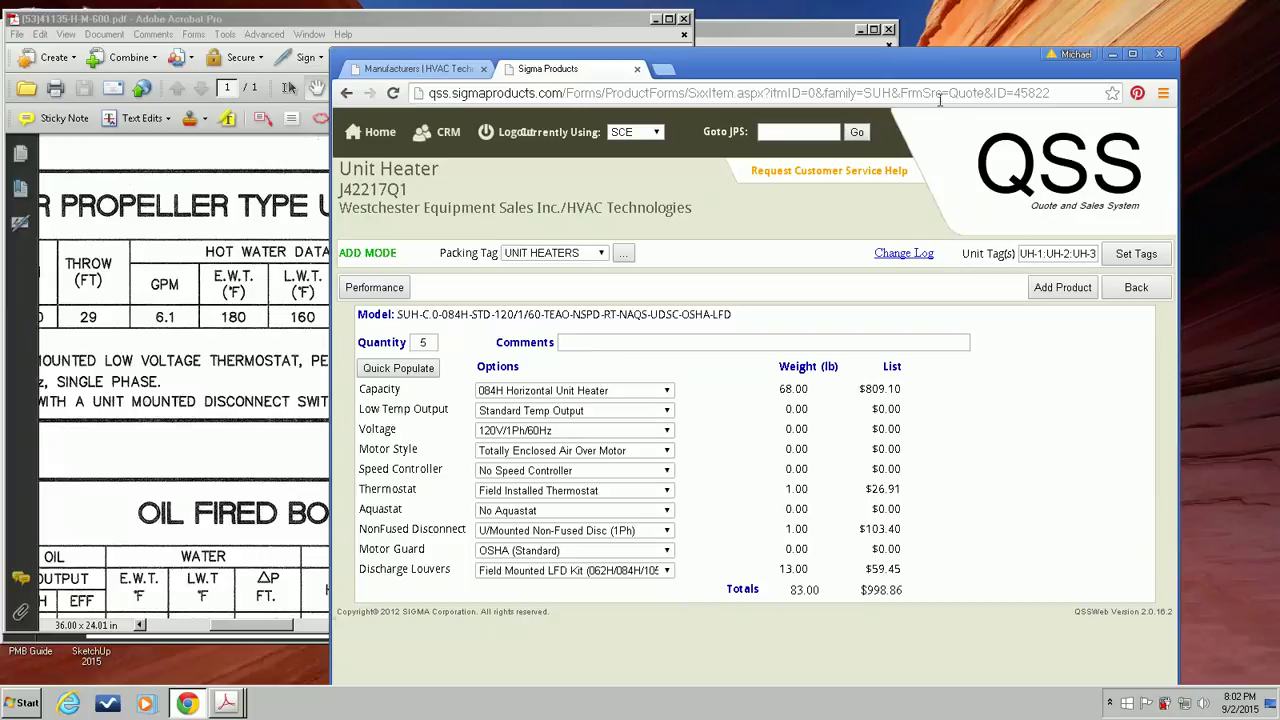
Add the configured 084H unit heater to the quote and return to the quote's item list
{"action": "left_click_drag", "start_coordinate": [797, 66], "coordinate": [1135, 47]}
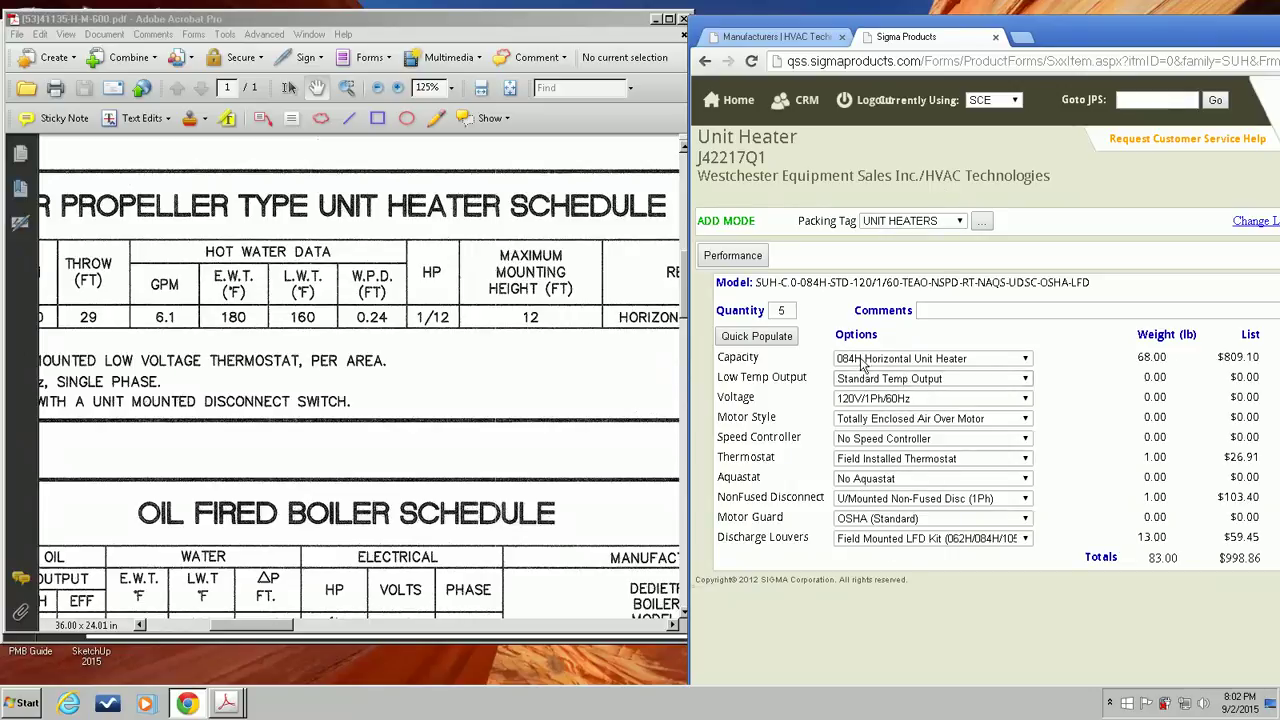
{"action": "left_click_drag", "start_coordinate": [1098, 39], "coordinate": [658, 49]}
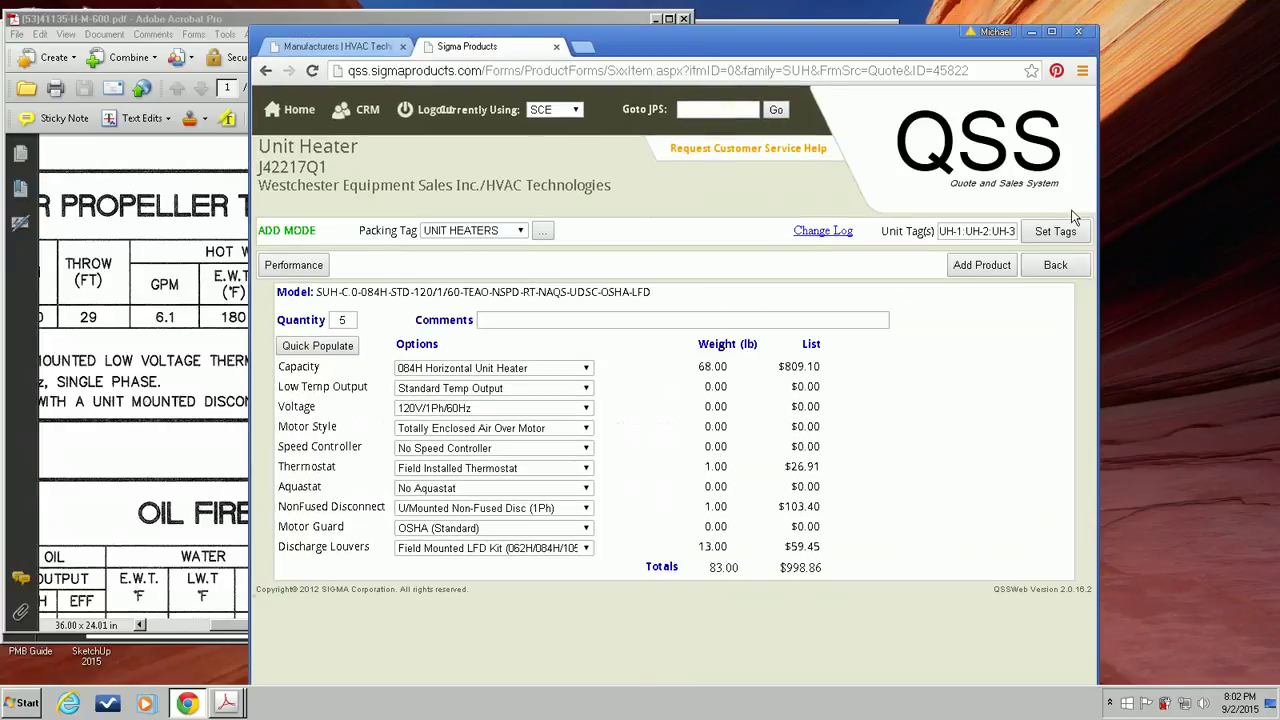
{"action": "left_click", "coordinate": [975, 266]}
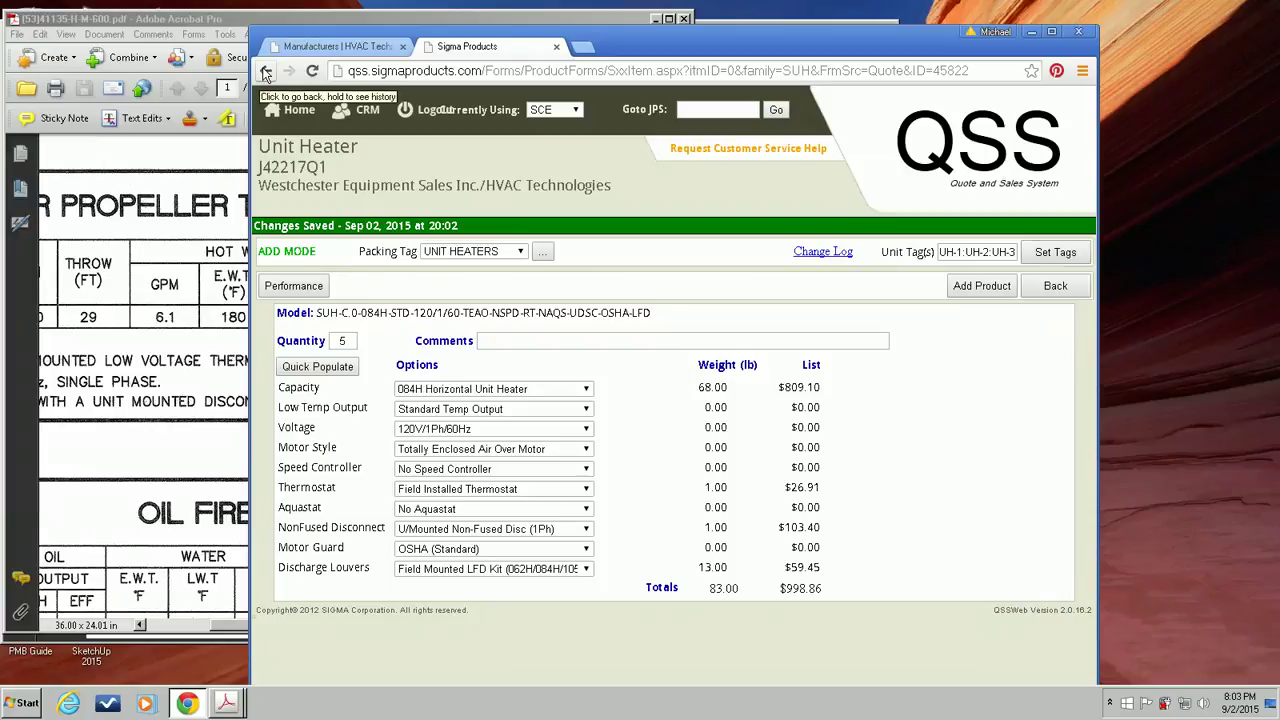
{"action": "left_click", "coordinate": [1056, 287]}
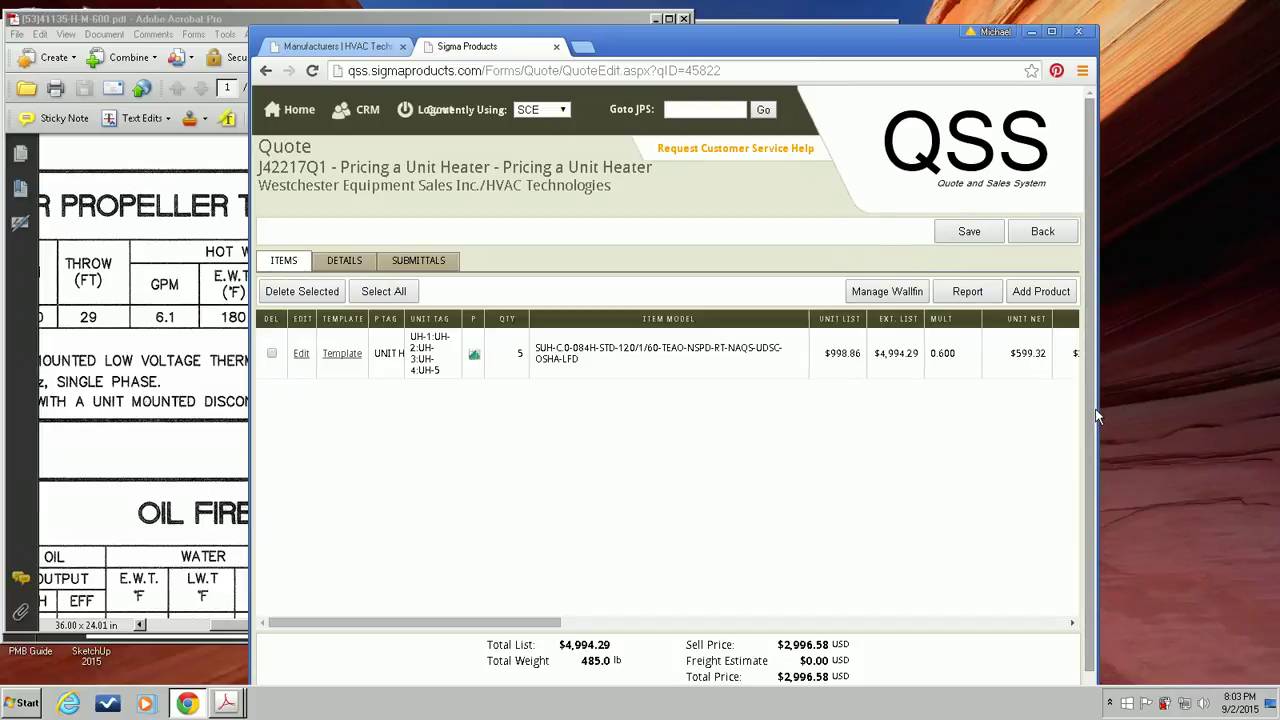
Arrange the quote window beside the schedule PDF and examine the item's unit list, extended list, multiplier, unit net and sell price
{"action": "left_click_drag", "start_coordinate": [1097, 409], "coordinate": [812, 400]}
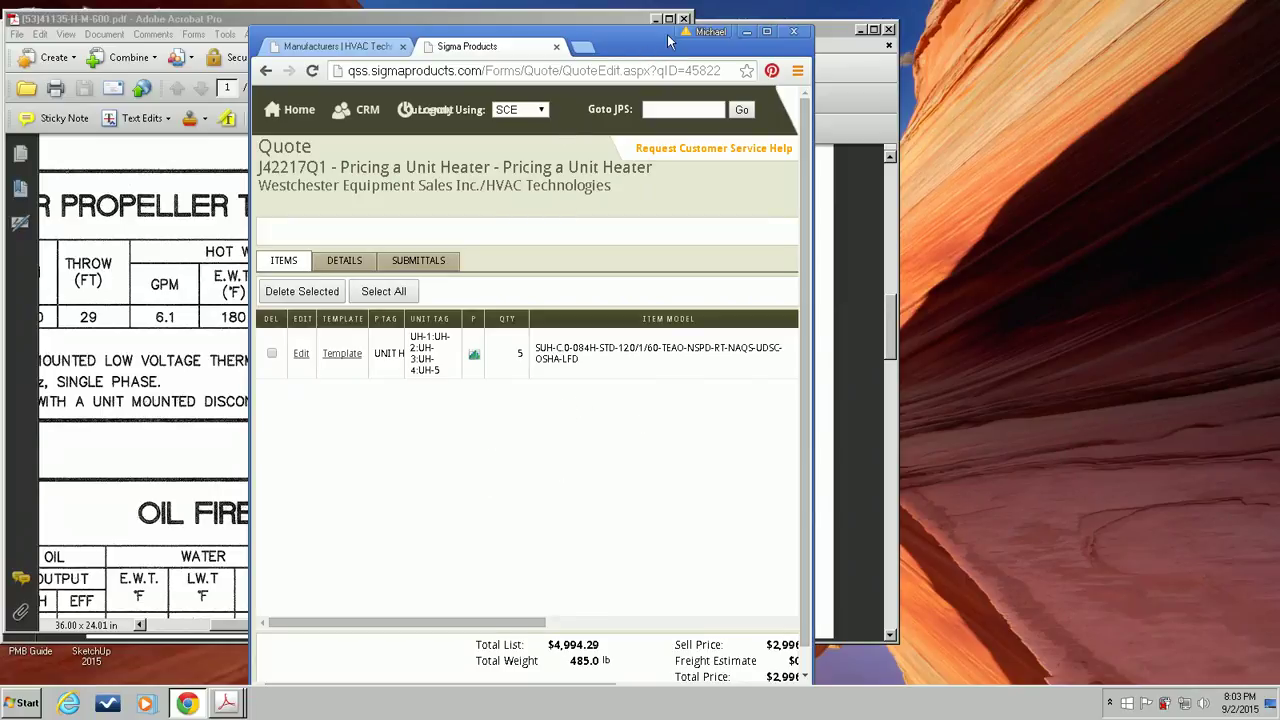
{"action": "left_click_drag", "start_coordinate": [652, 38], "coordinate": [659, 14]}
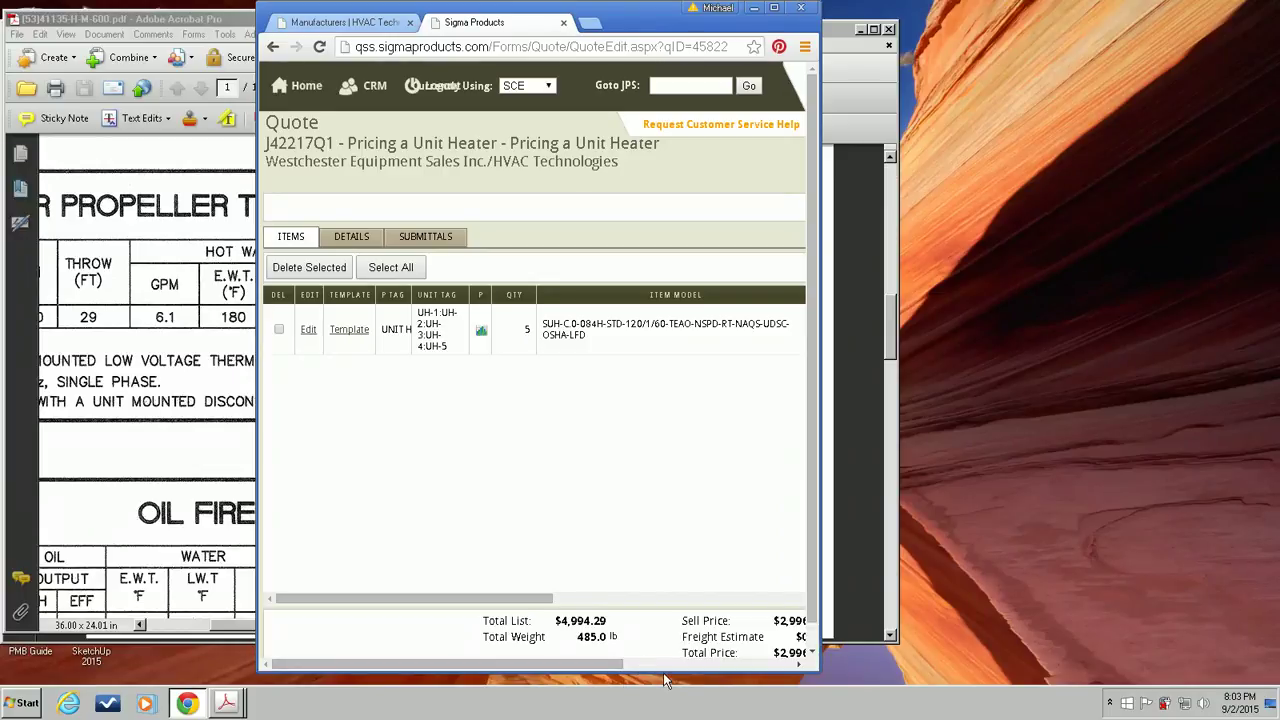
{"action": "left_click_drag", "start_coordinate": [664, 674], "coordinate": [662, 592]}
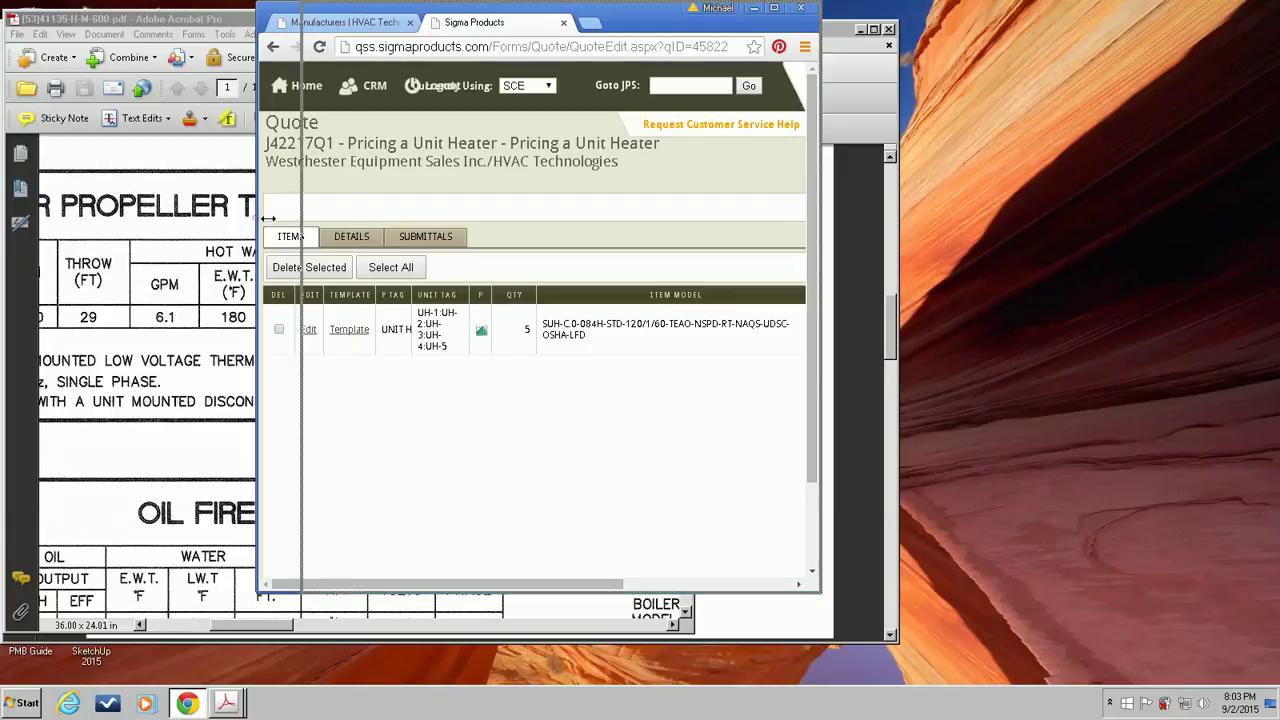
{"action": "left_click_drag", "start_coordinate": [257, 216], "coordinate": [517, 216]}
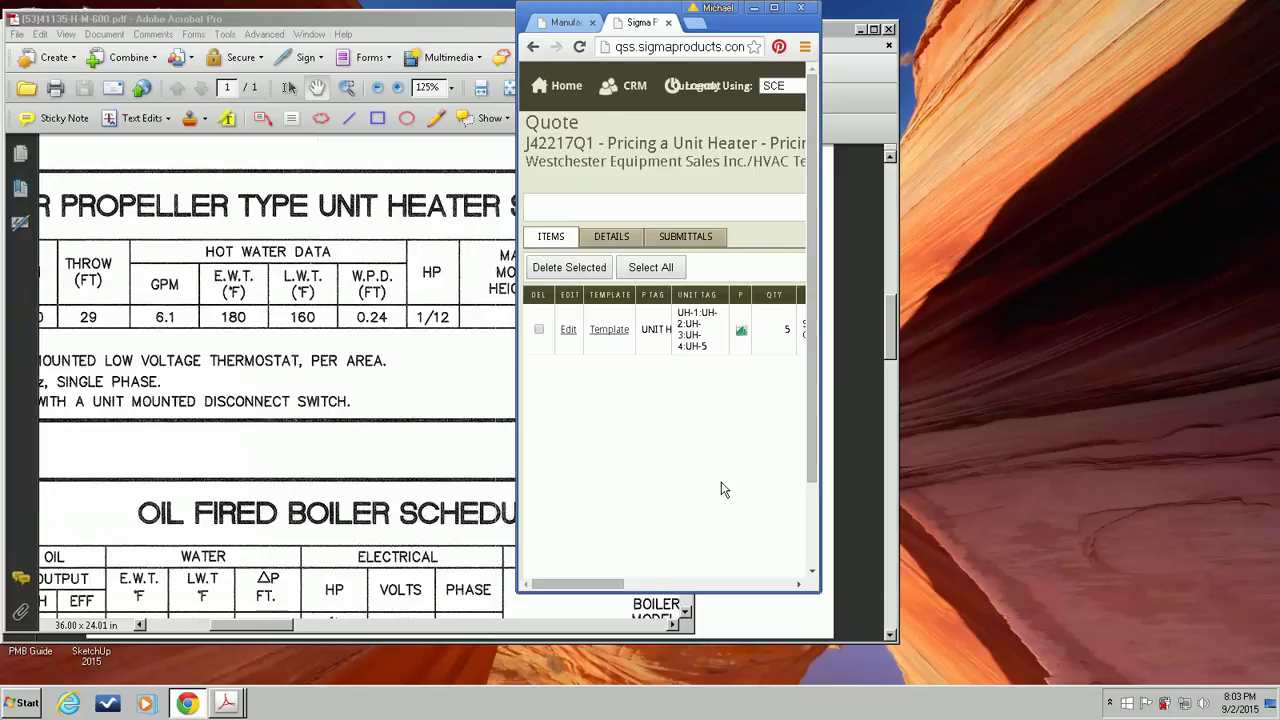
{"action": "left_click_drag", "start_coordinate": [613, 584], "coordinate": [806, 600]}
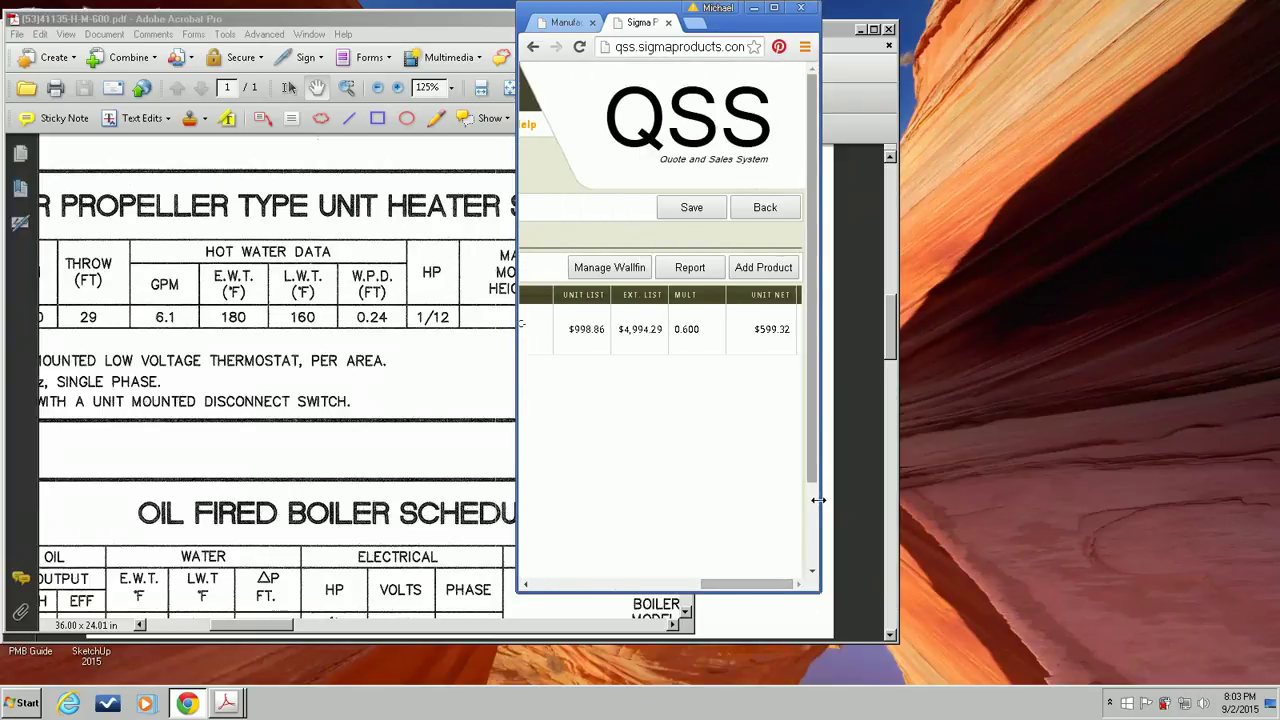
{"action": "left_click_drag", "start_coordinate": [818, 500], "coordinate": [960, 500]}
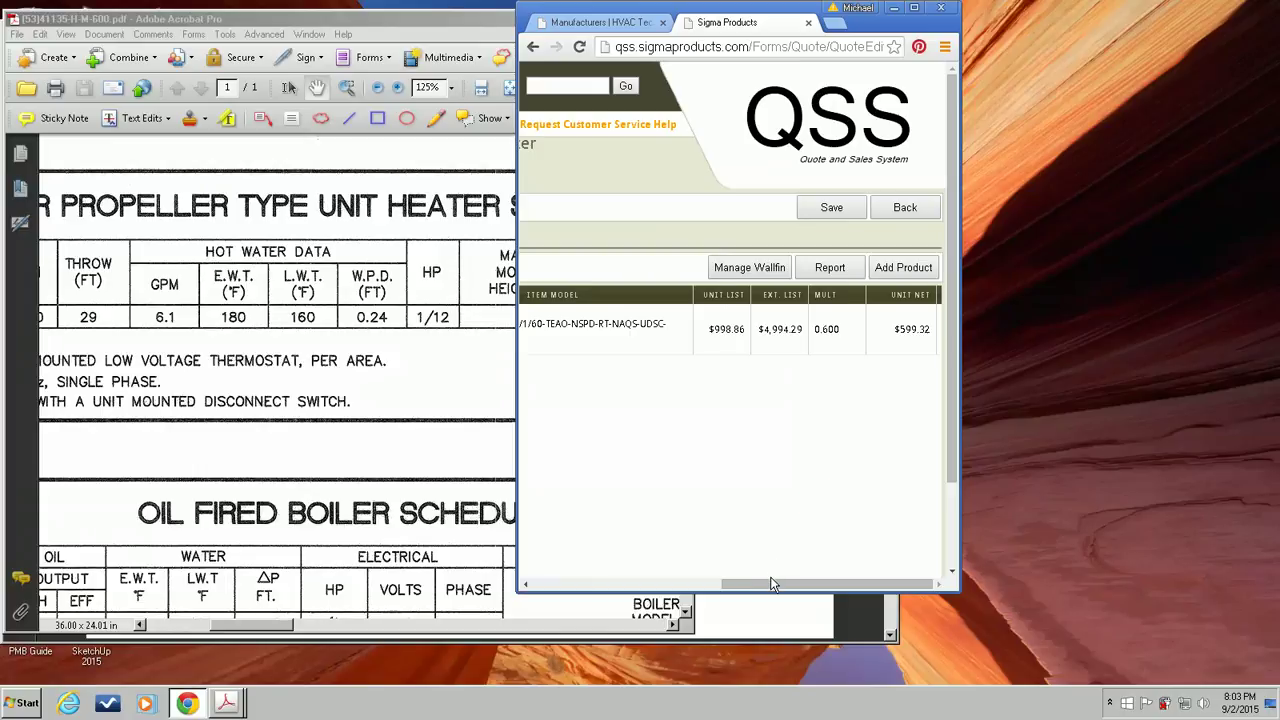
{"action": "left_click_drag", "start_coordinate": [770, 570], "coordinate": [522, 446]}
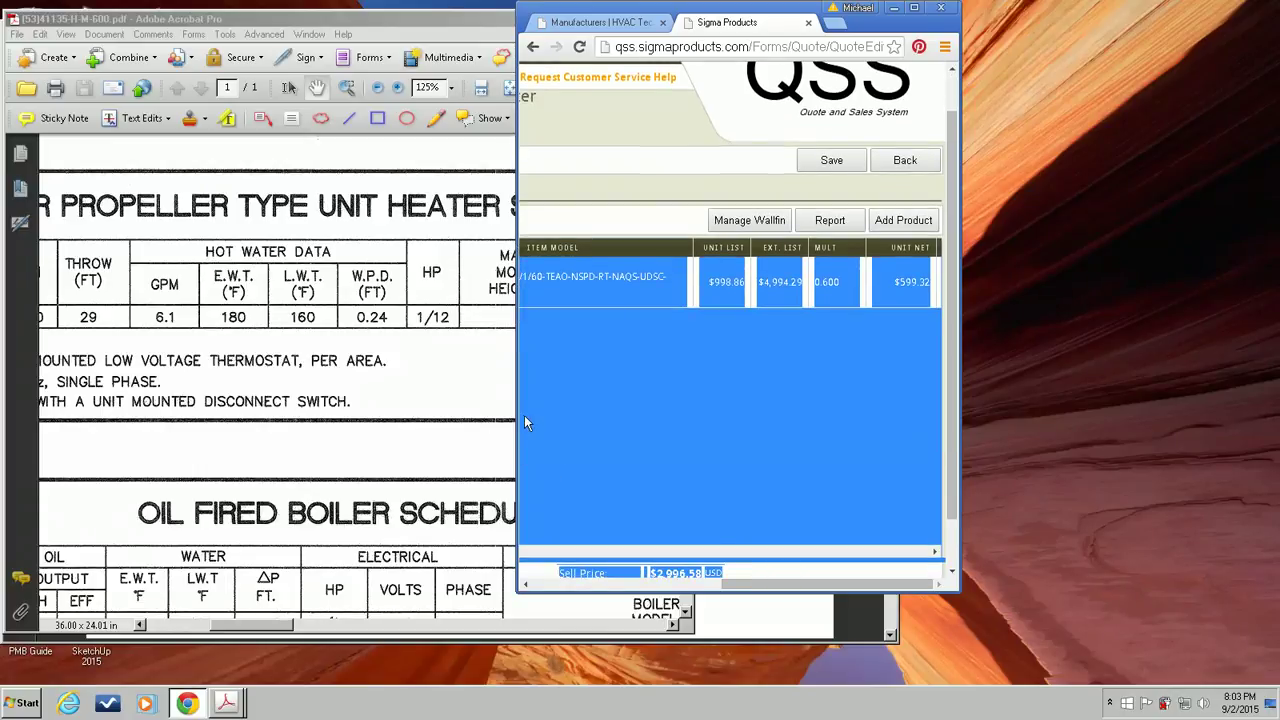
{"action": "left_click_drag", "start_coordinate": [520, 415], "coordinate": [657, 413]}
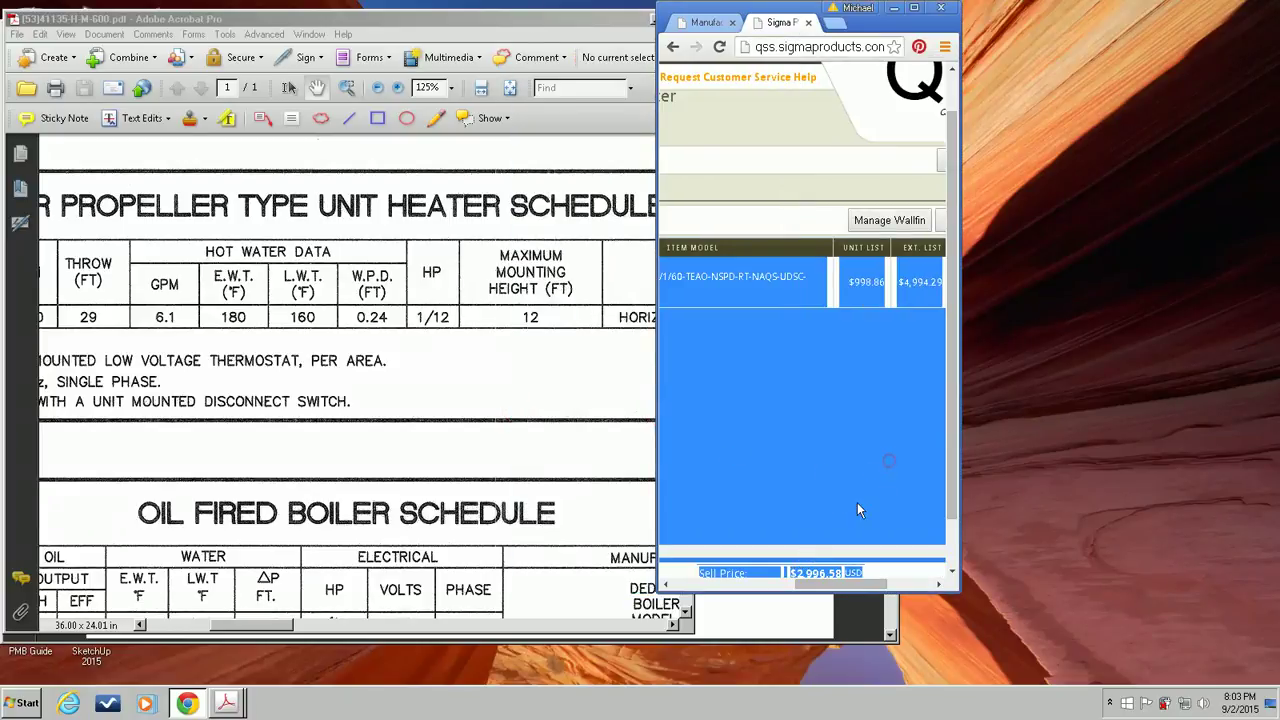
{"action": "left_click", "coordinate": [758, 379]}
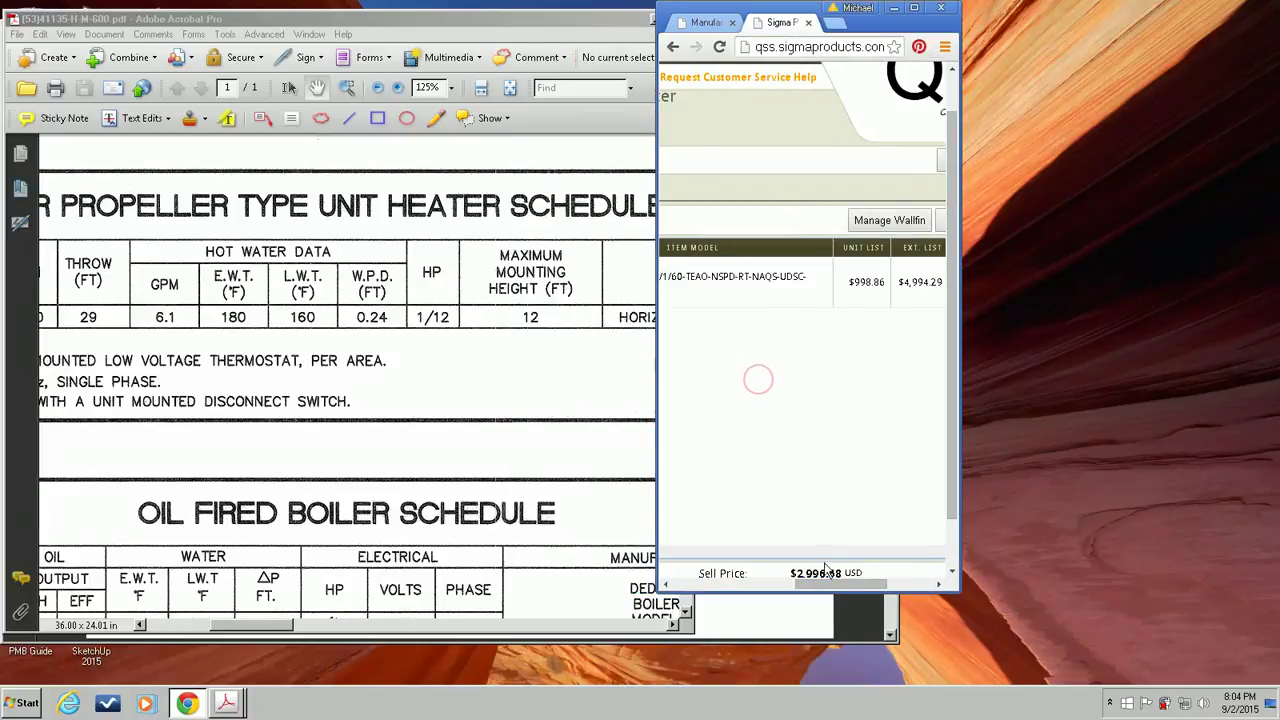
{"action": "left_click_drag", "start_coordinate": [838, 588], "coordinate": [911, 588]}
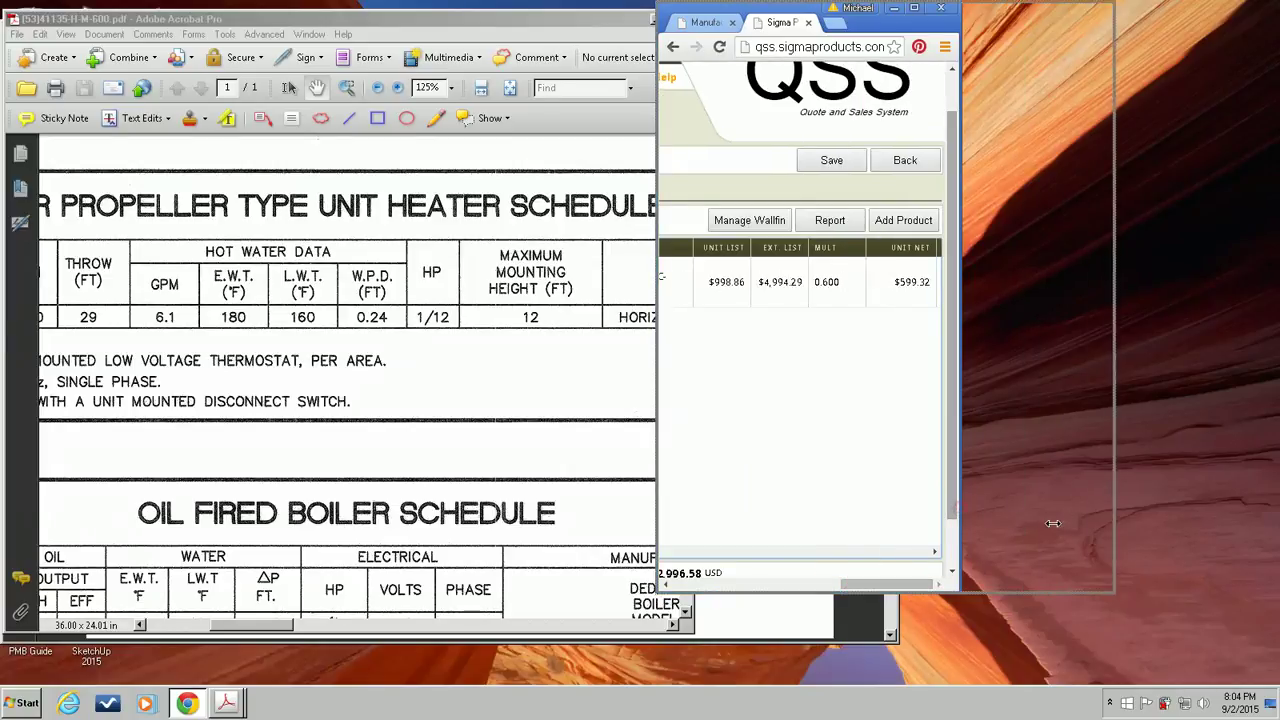
{"action": "left_click_drag", "start_coordinate": [960, 508], "coordinate": [1136, 514]}
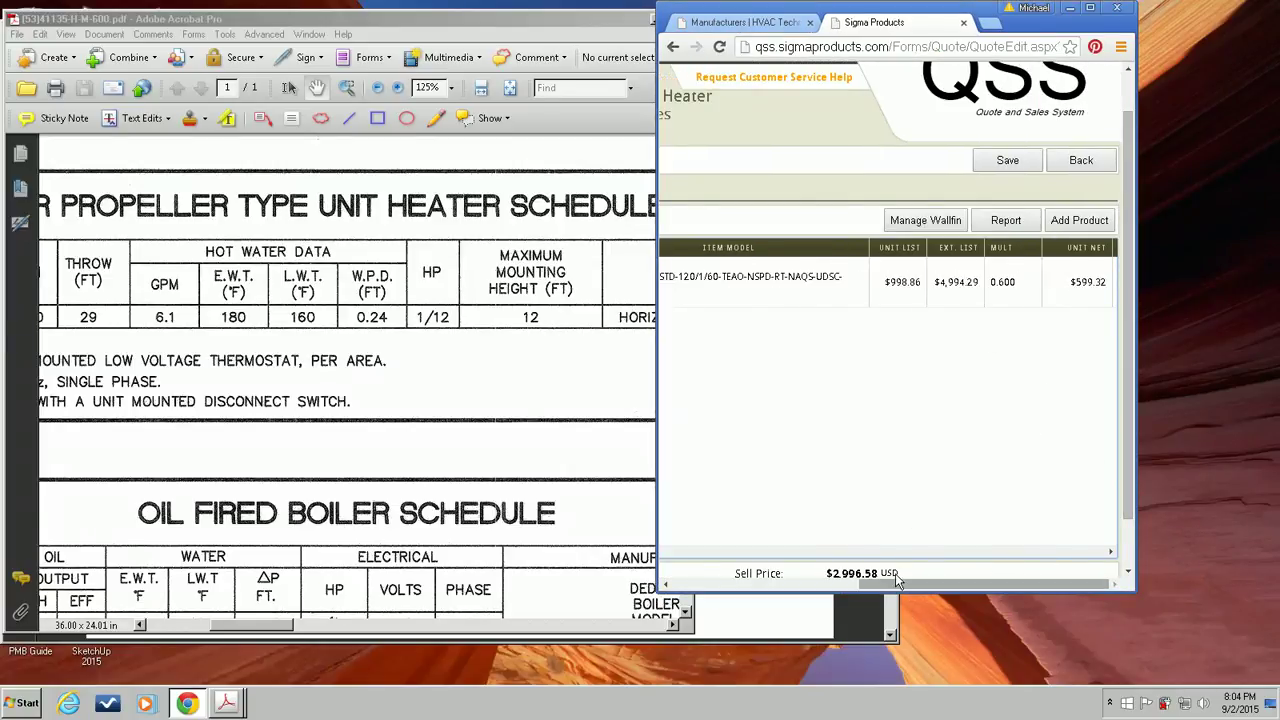
Examine the heater item's extended net, weights and full description beside the schedule, and maximize the quote window to review the quote totals
{"action": "left_click", "coordinate": [1090, 8]}
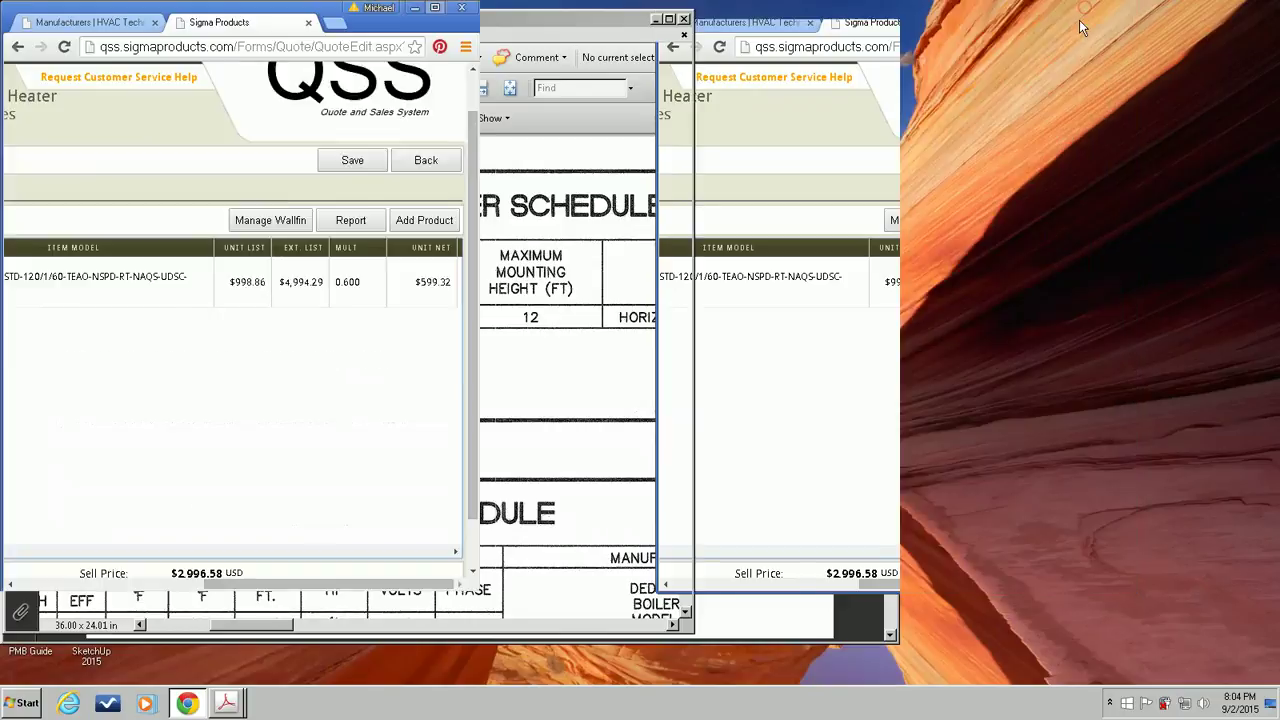
{"action": "left_click_drag", "start_coordinate": [697, 585], "coordinate": [1133, 597]}
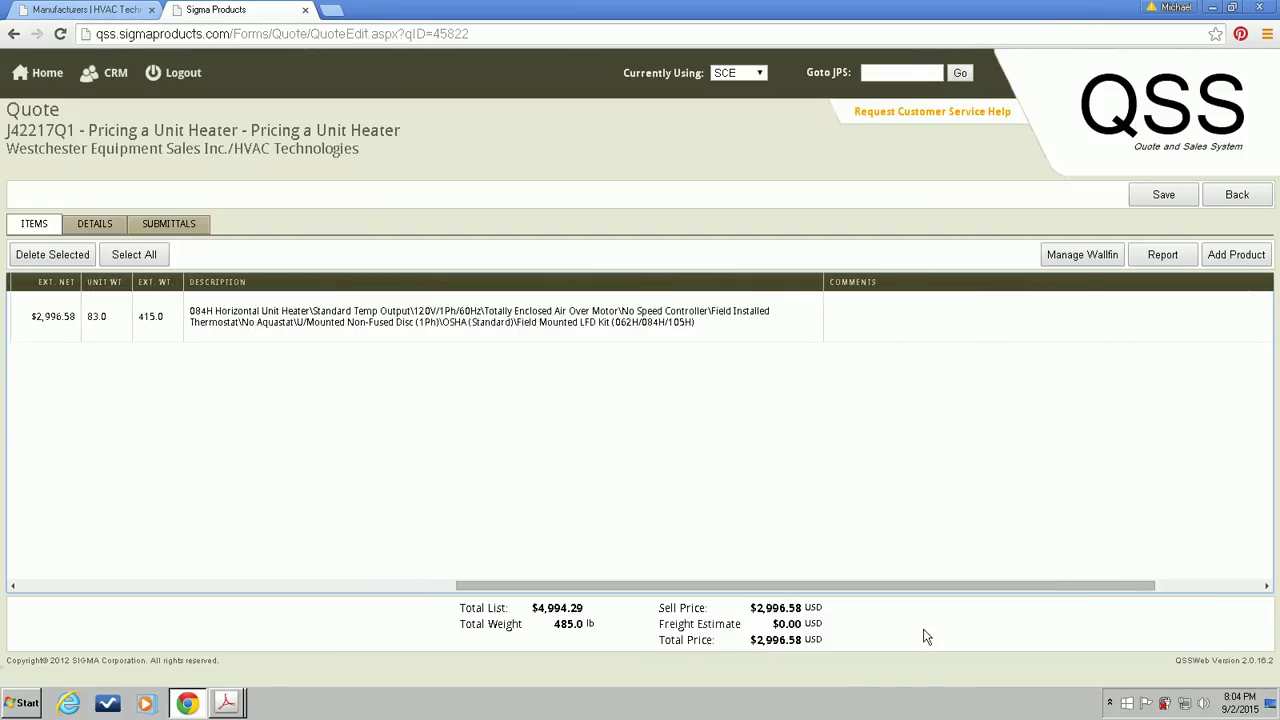
{"action": "left_click", "coordinate": [1233, 8]}
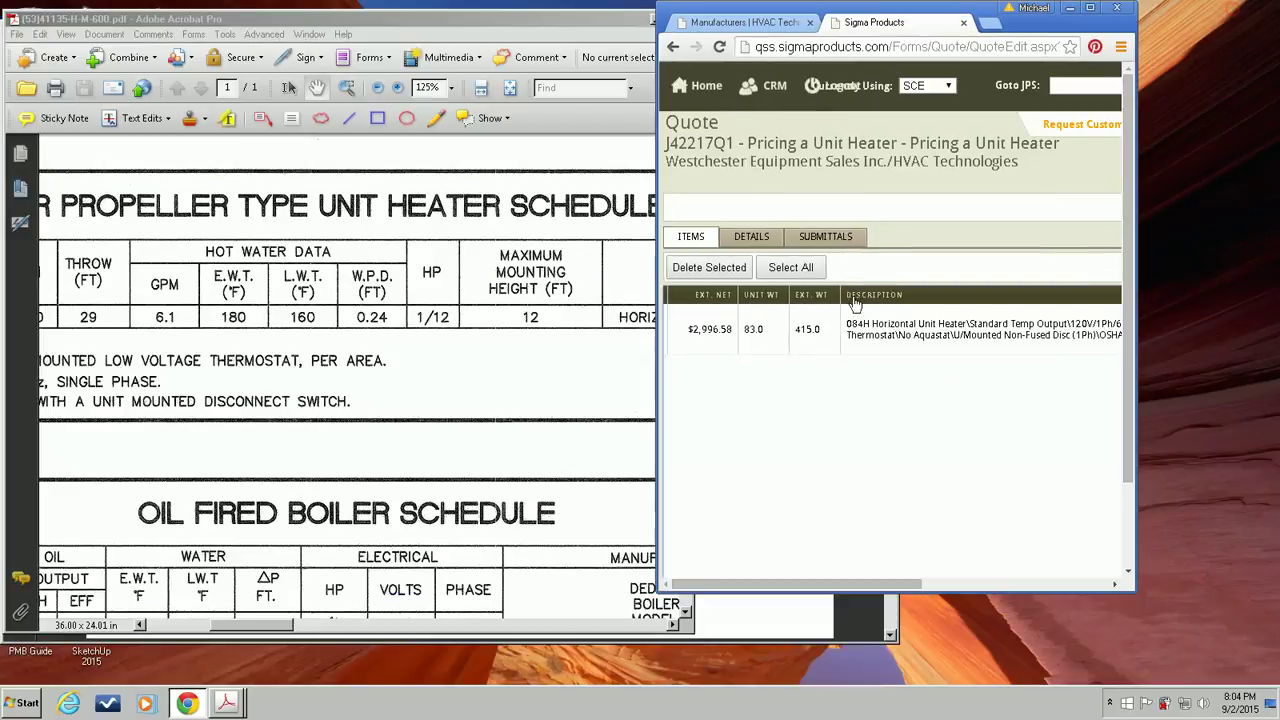
{"action": "left_click_drag", "start_coordinate": [880, 588], "coordinate": [975, 587]}
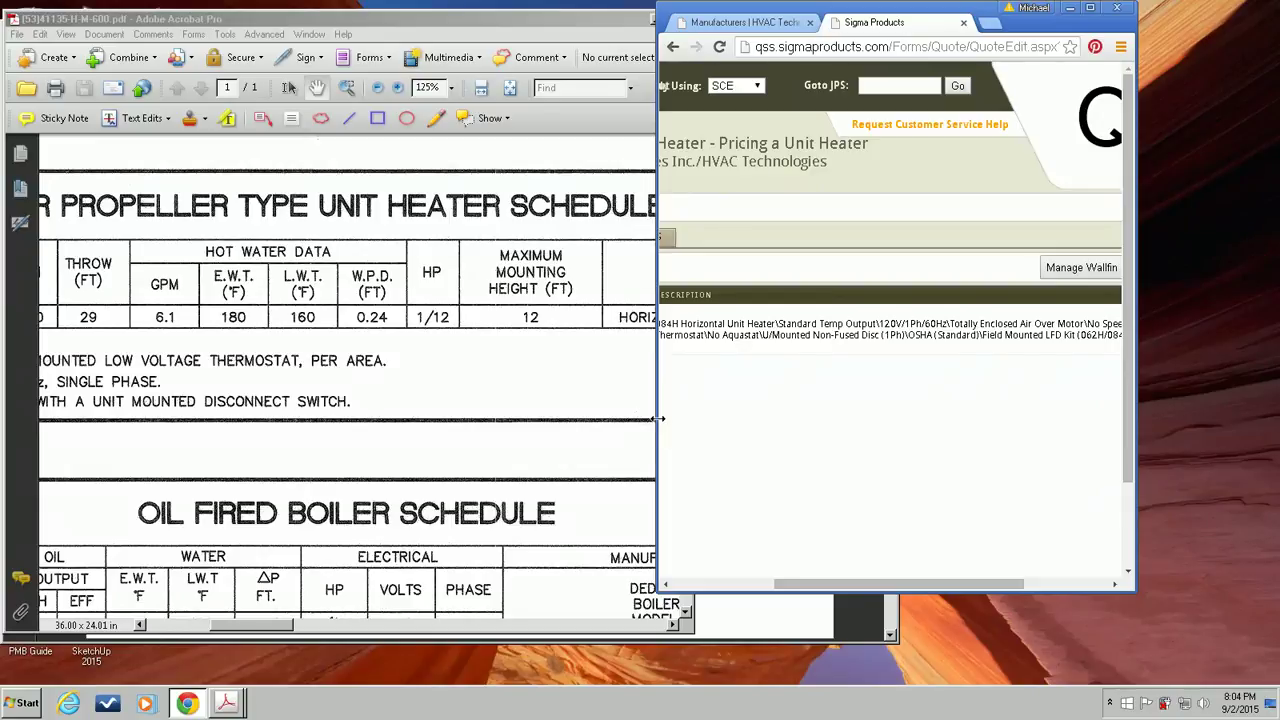
{"action": "left_click_drag", "start_coordinate": [657, 419], "coordinate": [570, 419]}
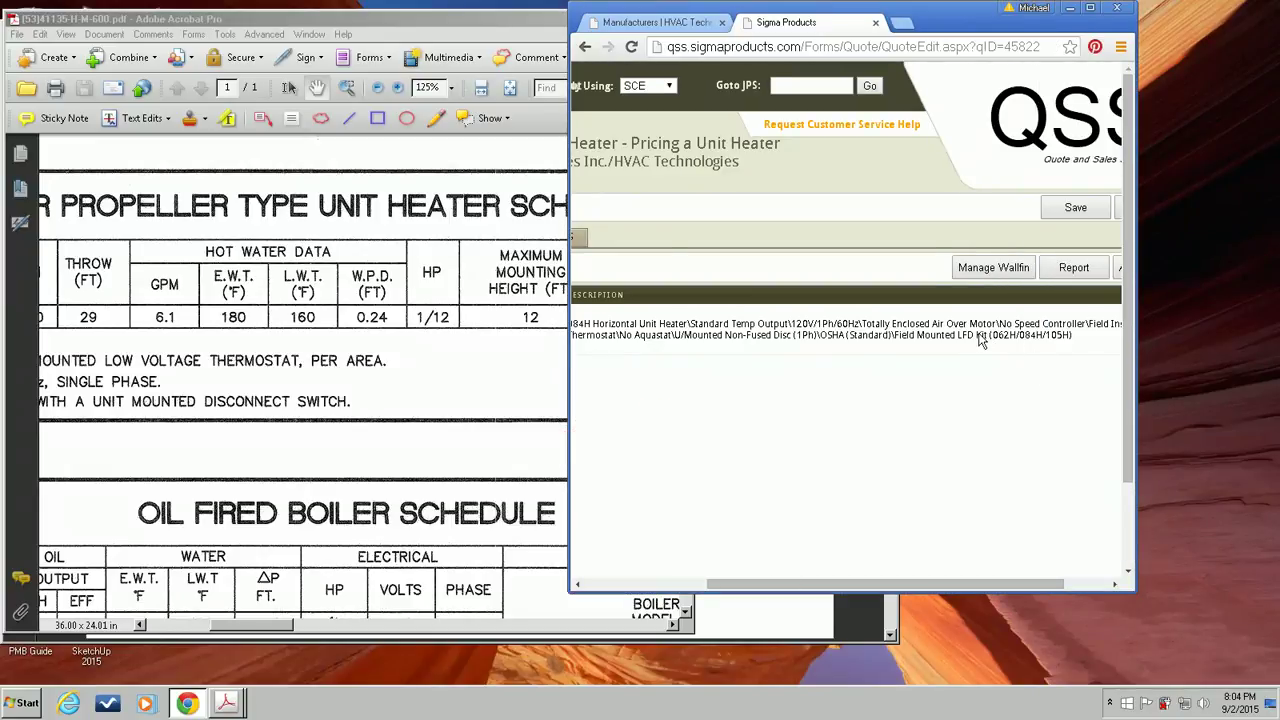
{"action": "left_click", "coordinate": [1090, 8]}
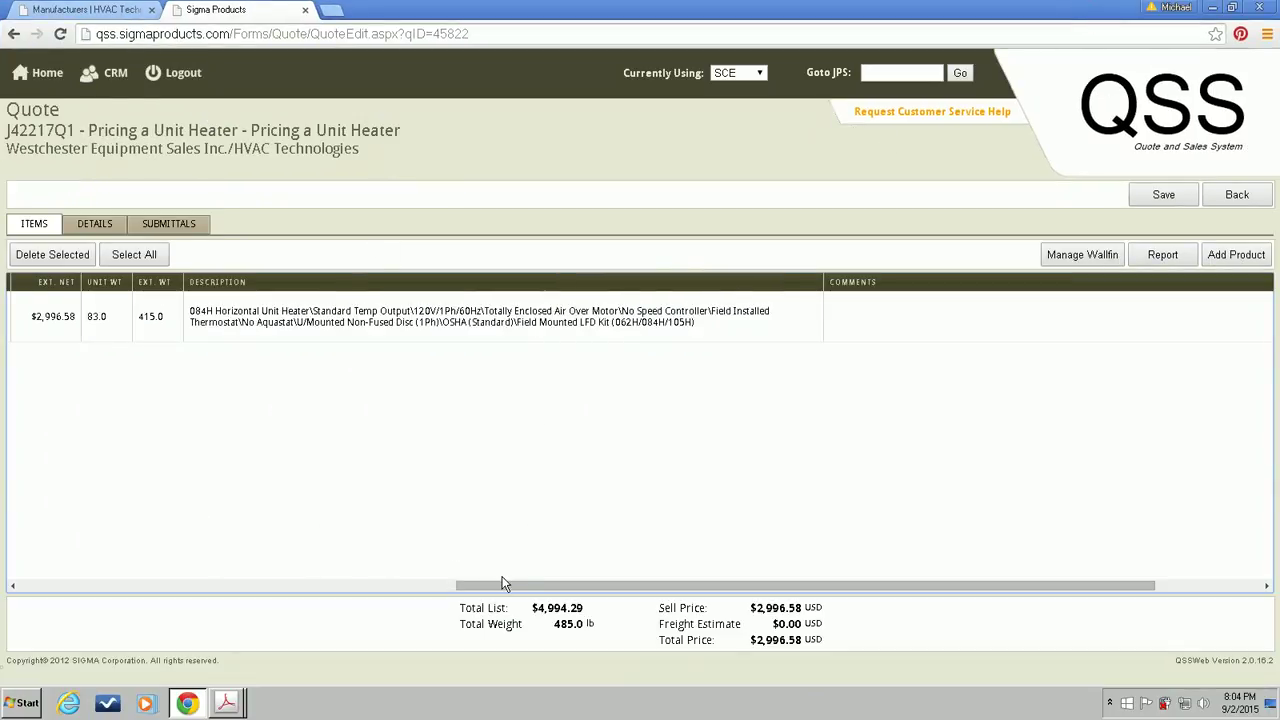
{"action": "left_click_drag", "start_coordinate": [491, 593], "coordinate": [553, 583]}
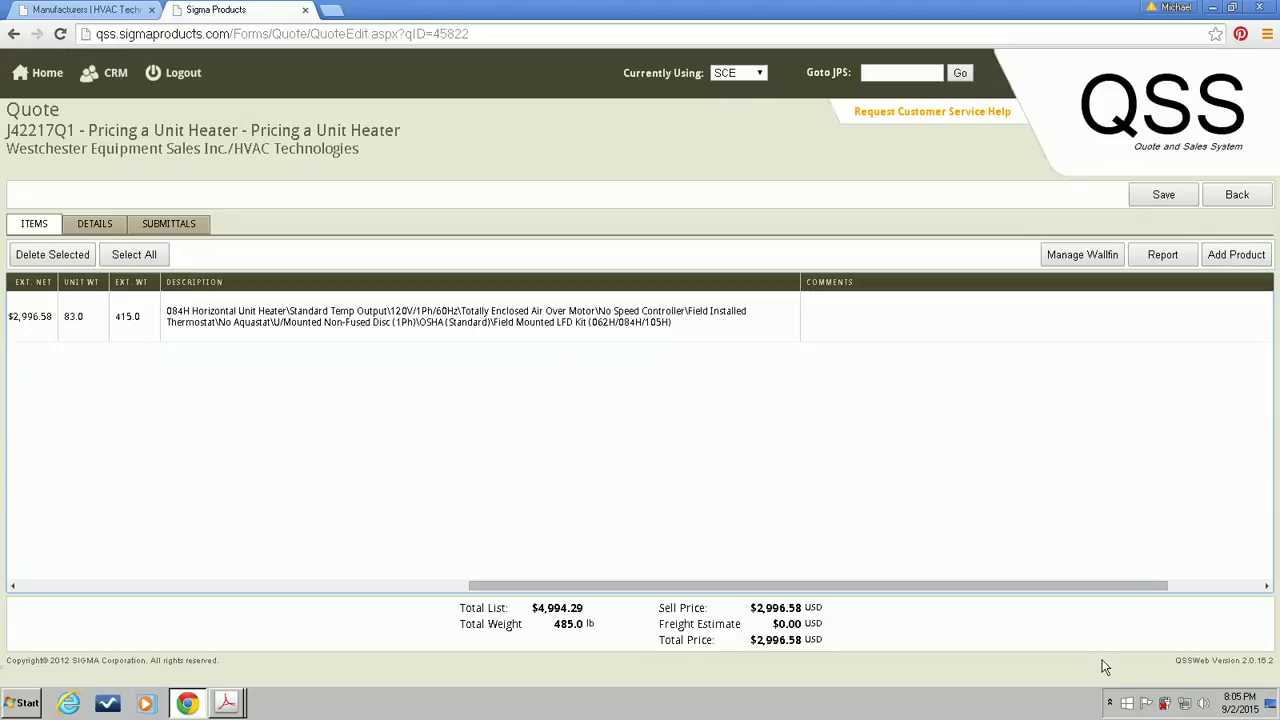
{"action": "left_click", "coordinate": [1112, 704]}
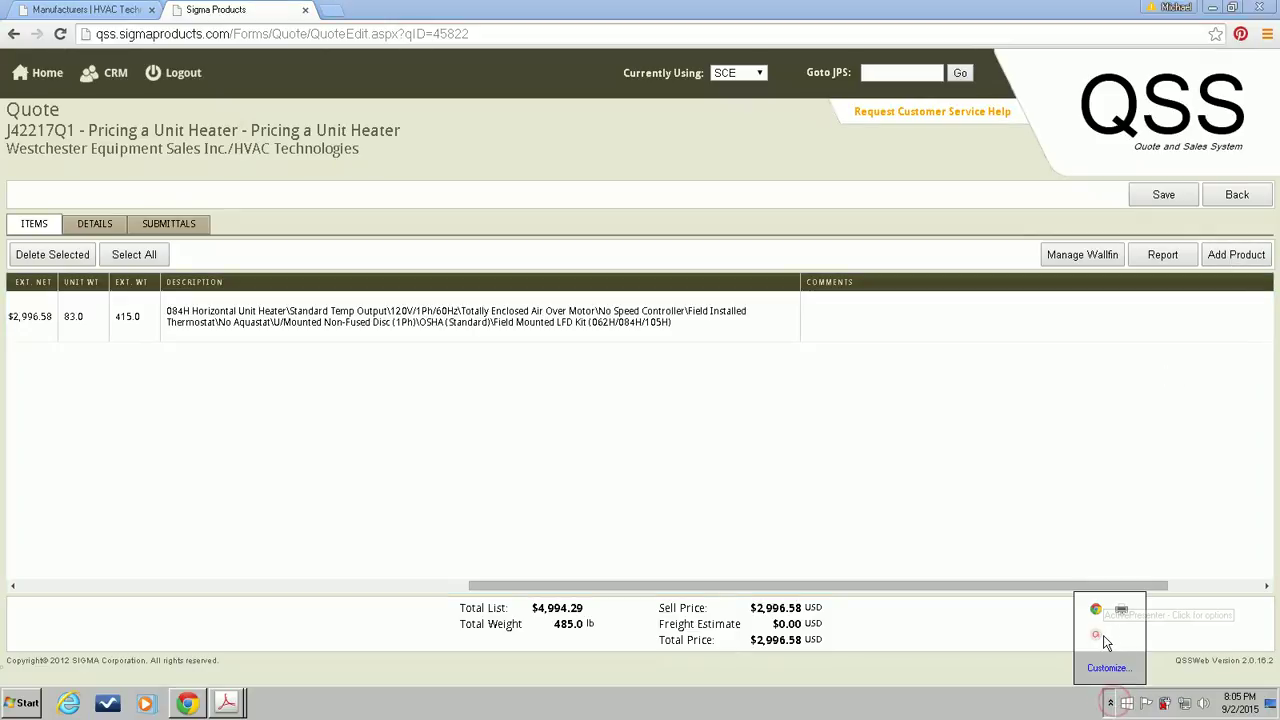
{"action": "mouse_move", "coordinate": [1098, 637]}
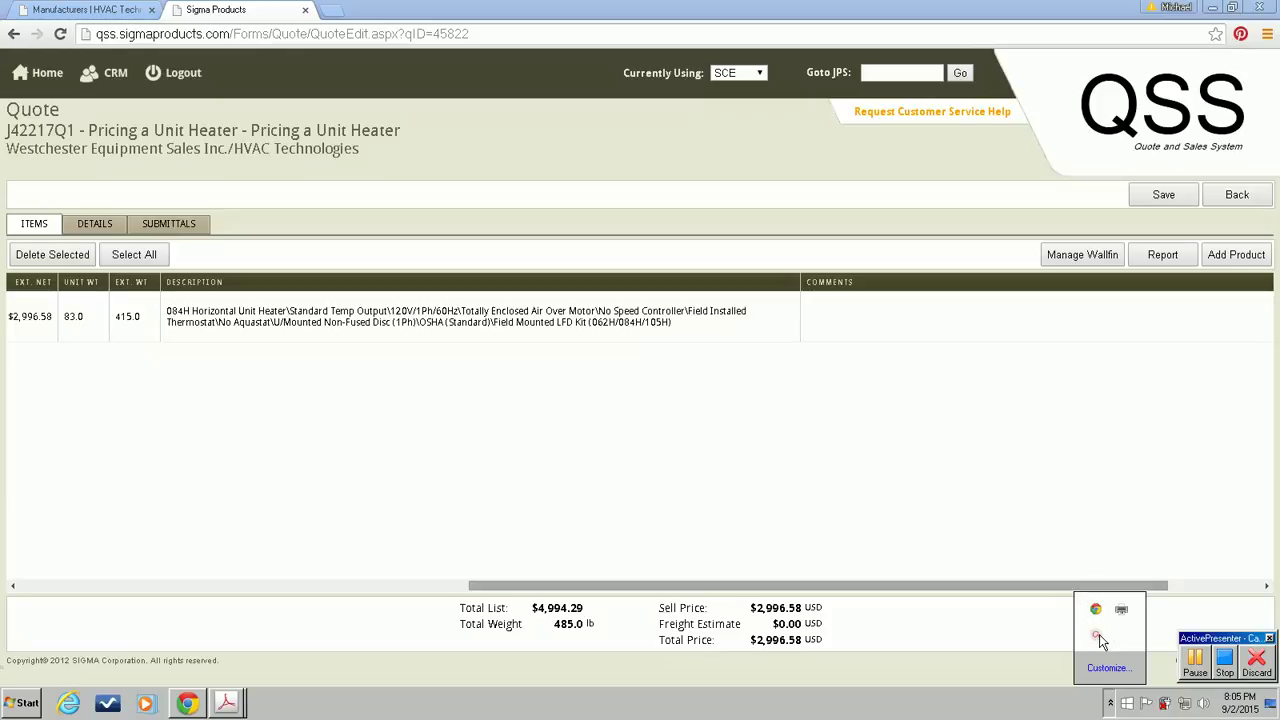